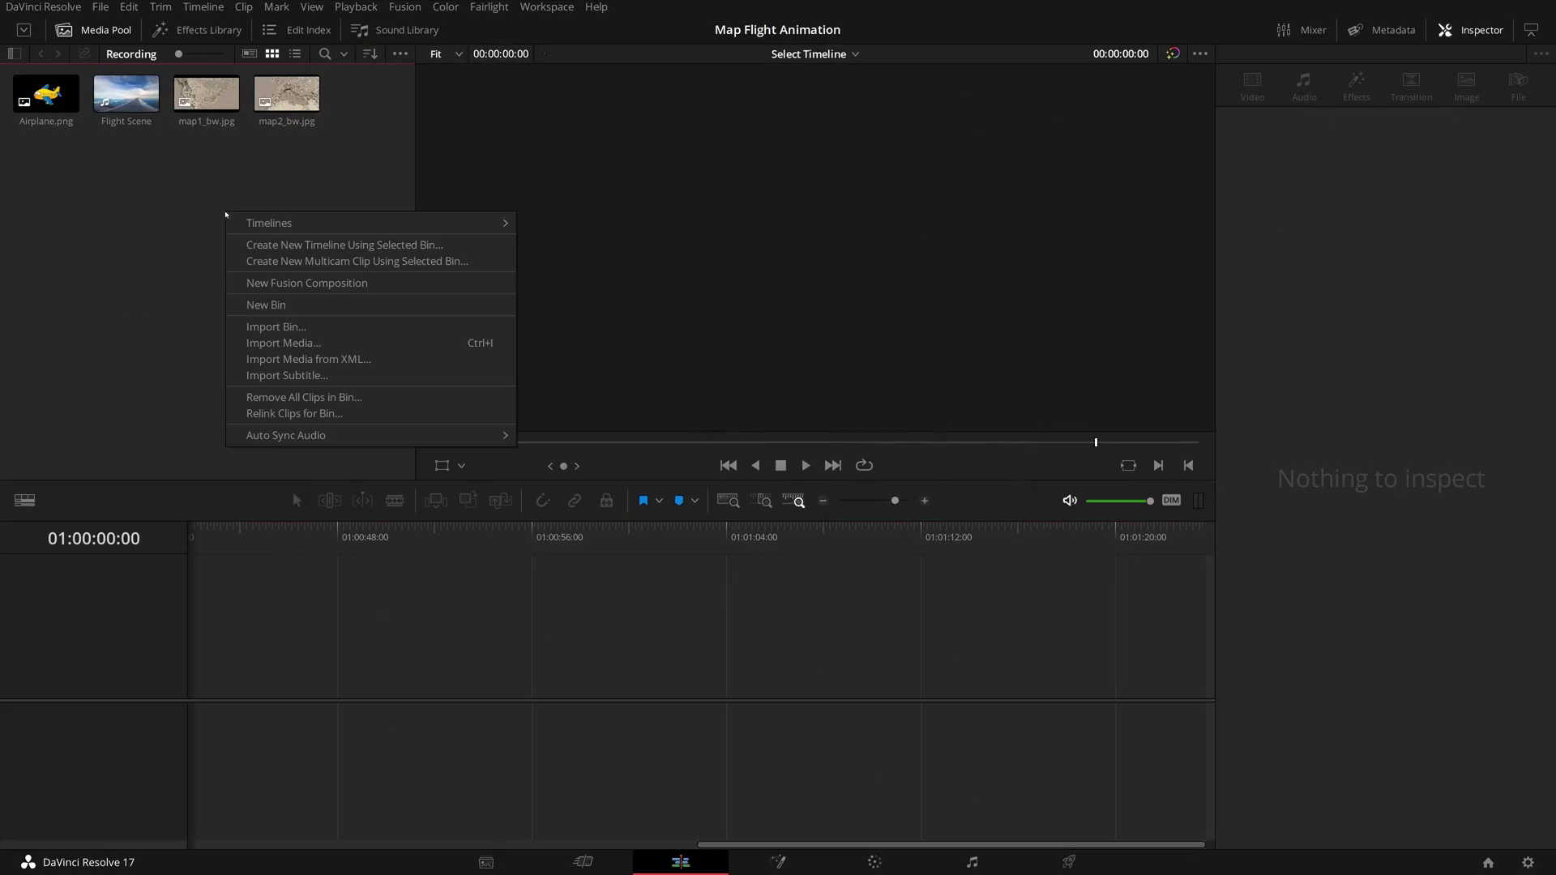
Create a new Fusion composition clip with a 10-second duration, named Travel Map
{"action": "left_click", "coordinate": [306, 283]}
{"action": "left_click", "coordinate": [759, 407]}
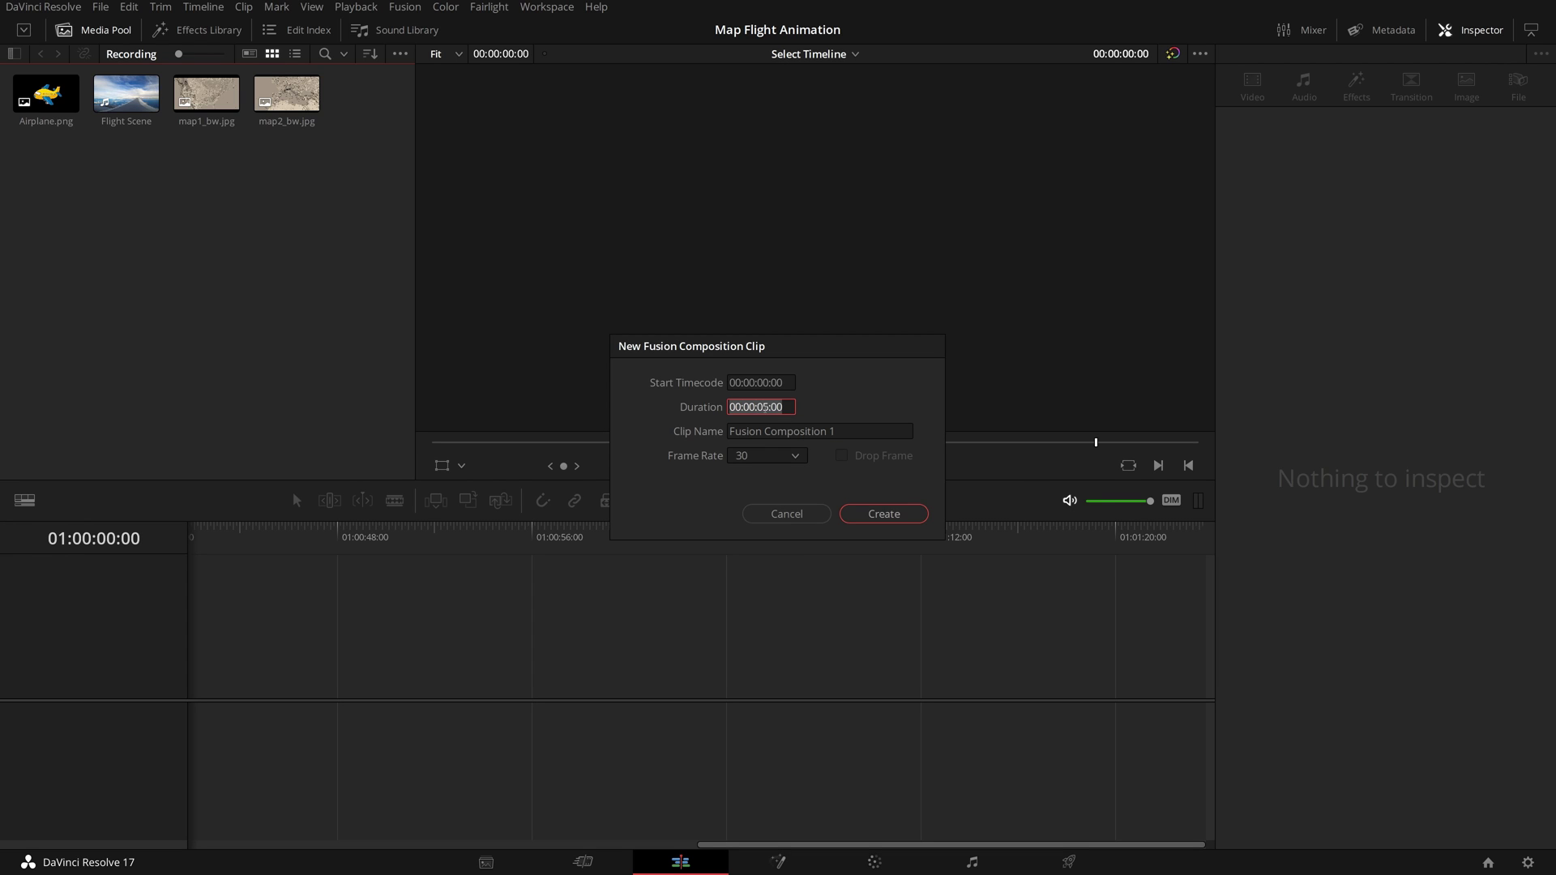
{"action": "type", "text": "1000"}
{"action": "left_click", "coordinate": [850, 434]}
{"action": "type", "text": "Travel Map"}
{"action": "left_click", "coordinate": [890, 516]}
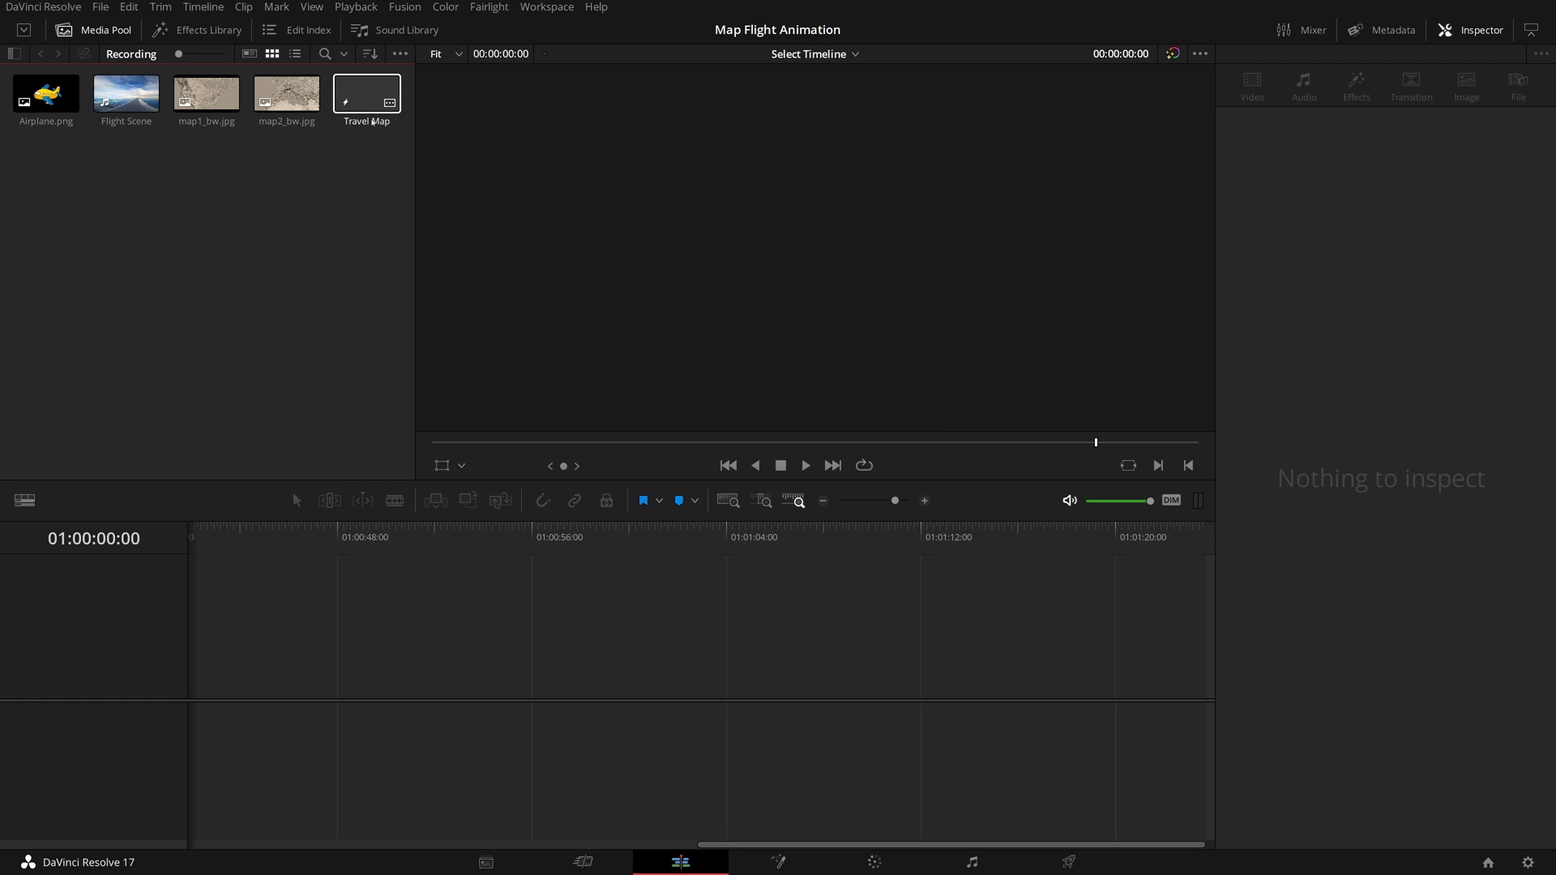
In the Travel Map composition, add a Background node feeding MediaOut1 and set its Alpha to 0
{"action": "left_click", "coordinate": [778, 862]}
{"action": "left_click_drag", "start_coordinate": [147, 562], "coordinate": [964, 708]}
{"action": "left_click_drag", "start_coordinate": [1449, 355], "coordinate": [1346, 355]}
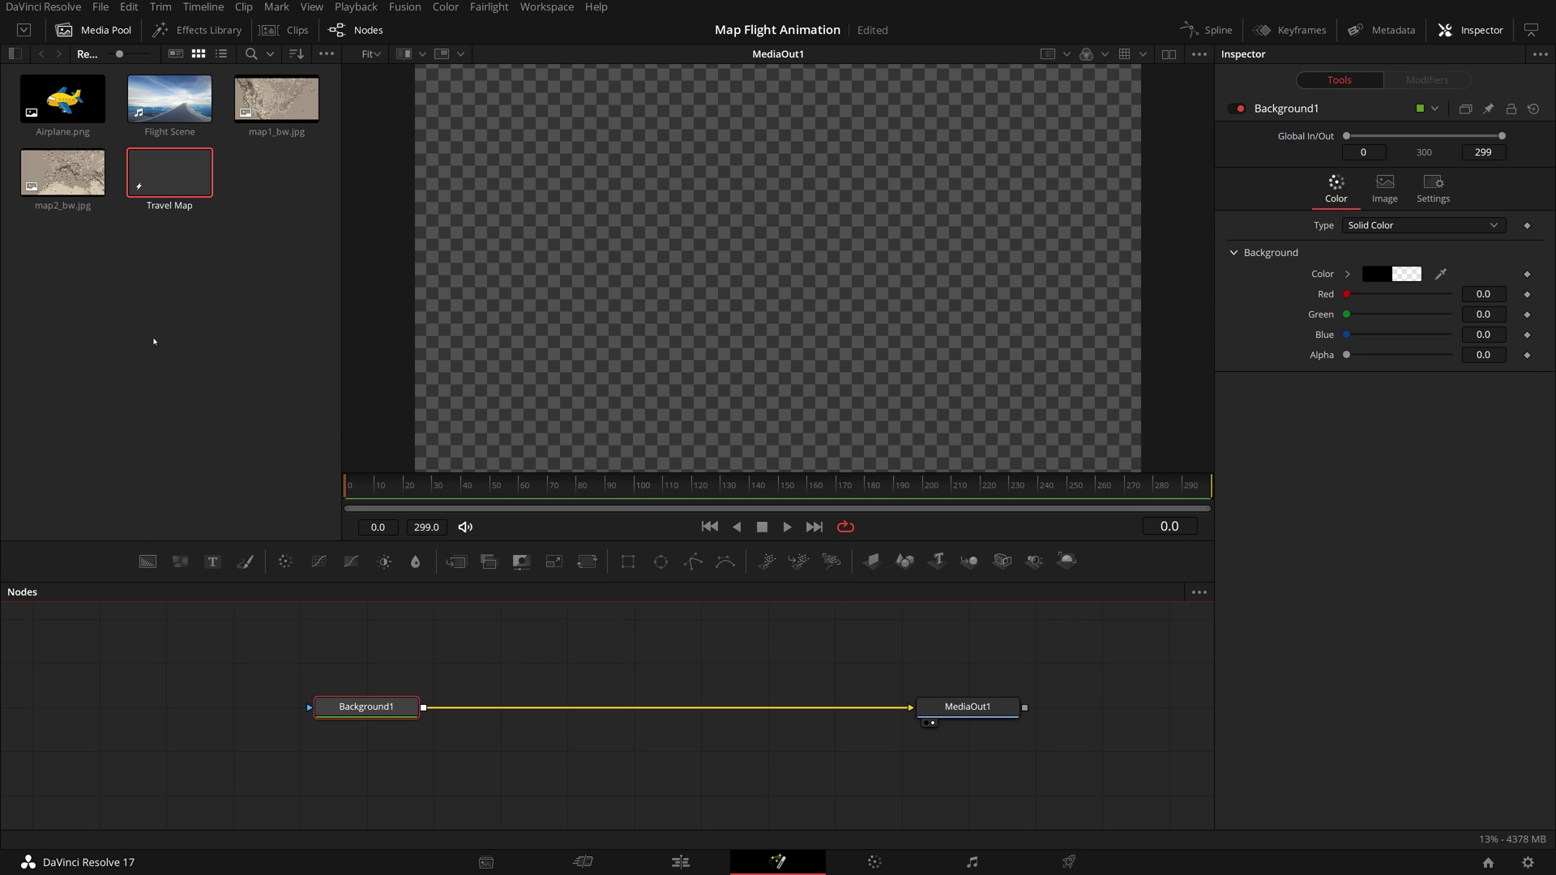
Add map1_bw.jpg to the node graph, rename its node Map1, and merge it over Background1
{"action": "left_click_drag", "start_coordinate": [276, 98], "coordinate": [356, 638]}
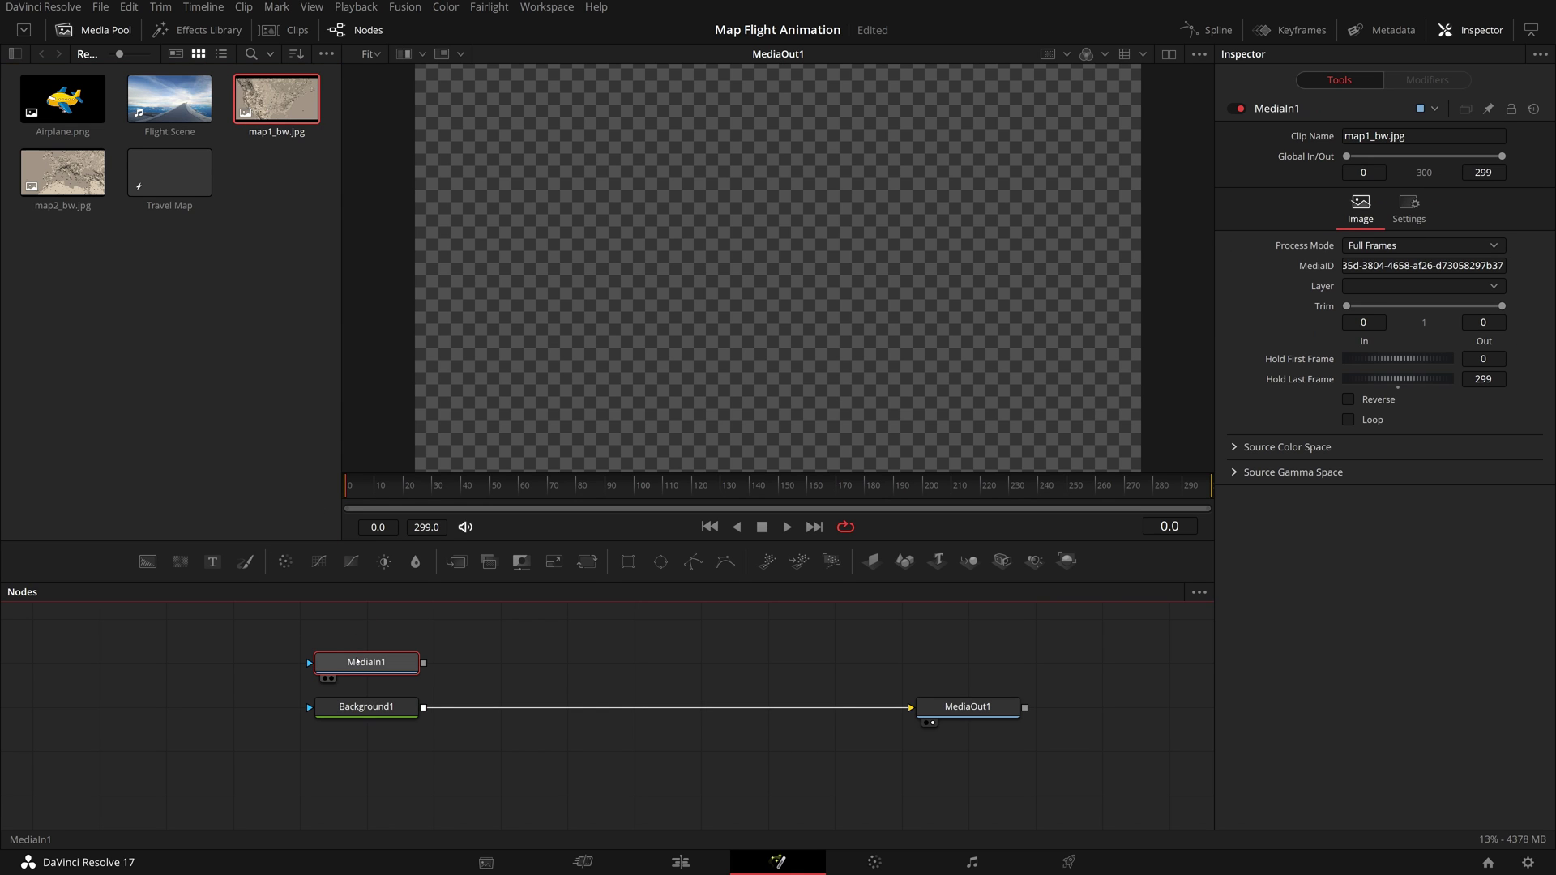
{"action": "key", "text": "F2"}
{"action": "type", "text": "Map1"}
{"action": "key", "text": "Return"}
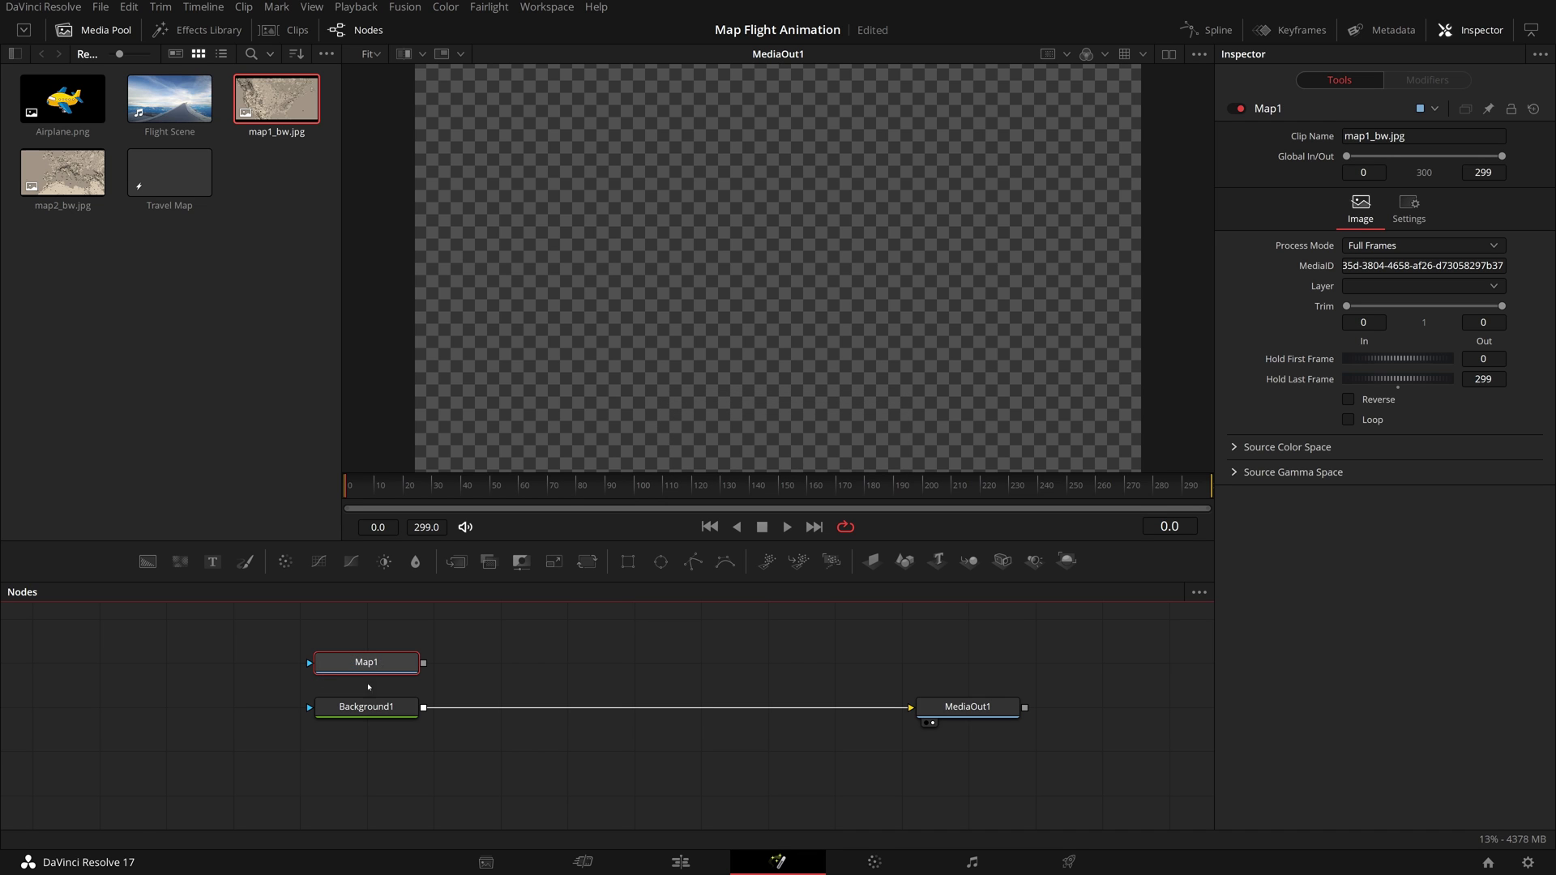
{"action": "left_click_drag", "start_coordinate": [423, 663], "coordinate": [428, 710]}
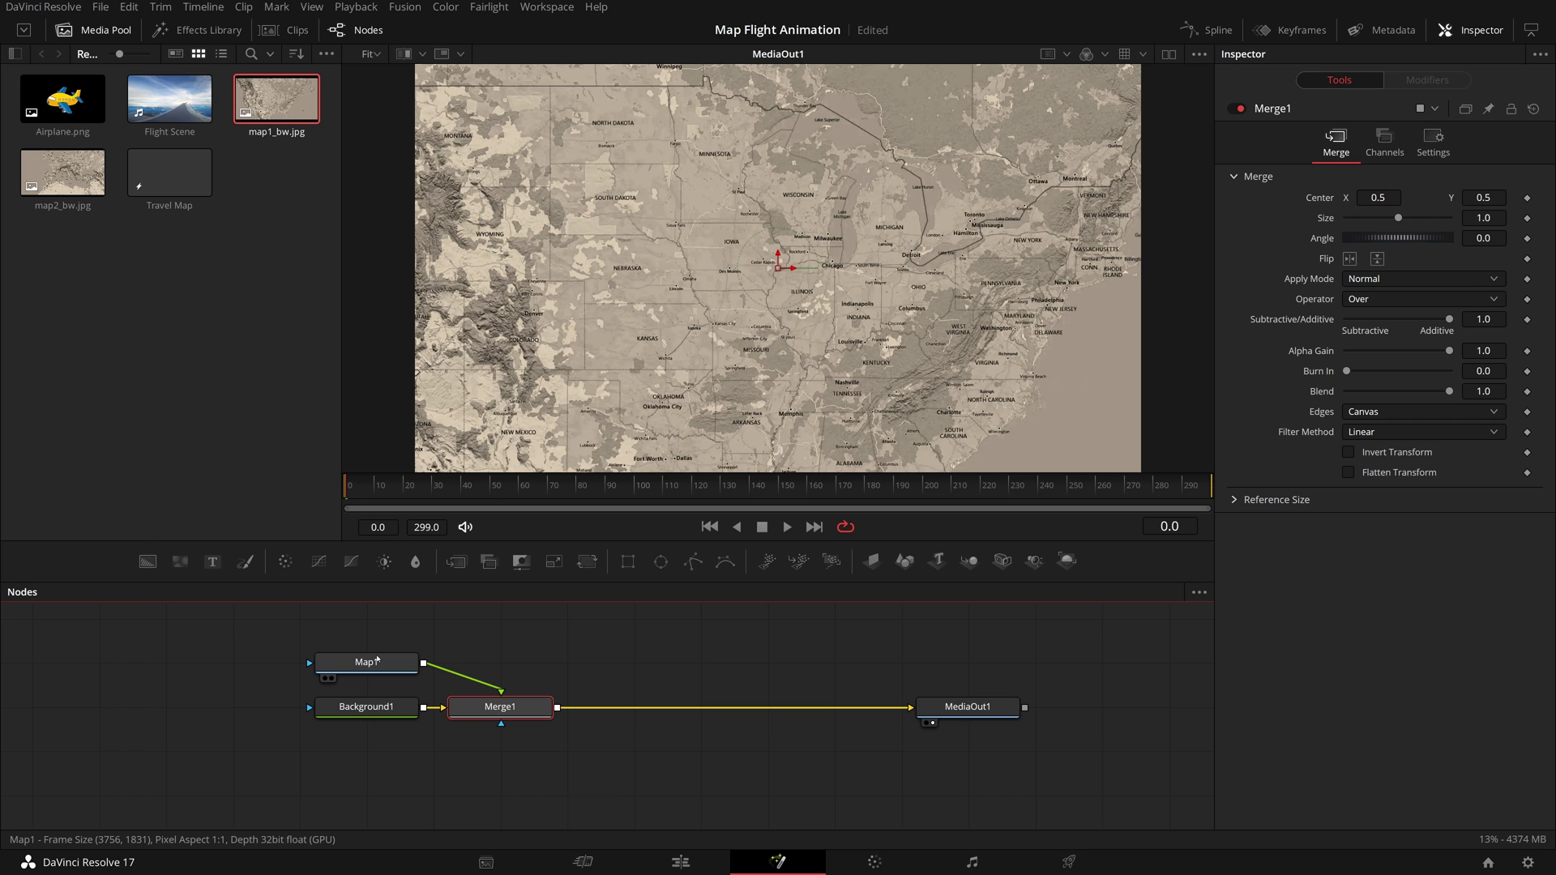
Merge map2_bw.jpg over the output of Merge1 and line up MediaOut1 with the new merge node
{"action": "left_click_drag", "start_coordinate": [62, 171], "coordinate": [515, 683]}
{"action": "left_click_drag", "start_coordinate": [525, 774], "coordinate": [525, 742]}
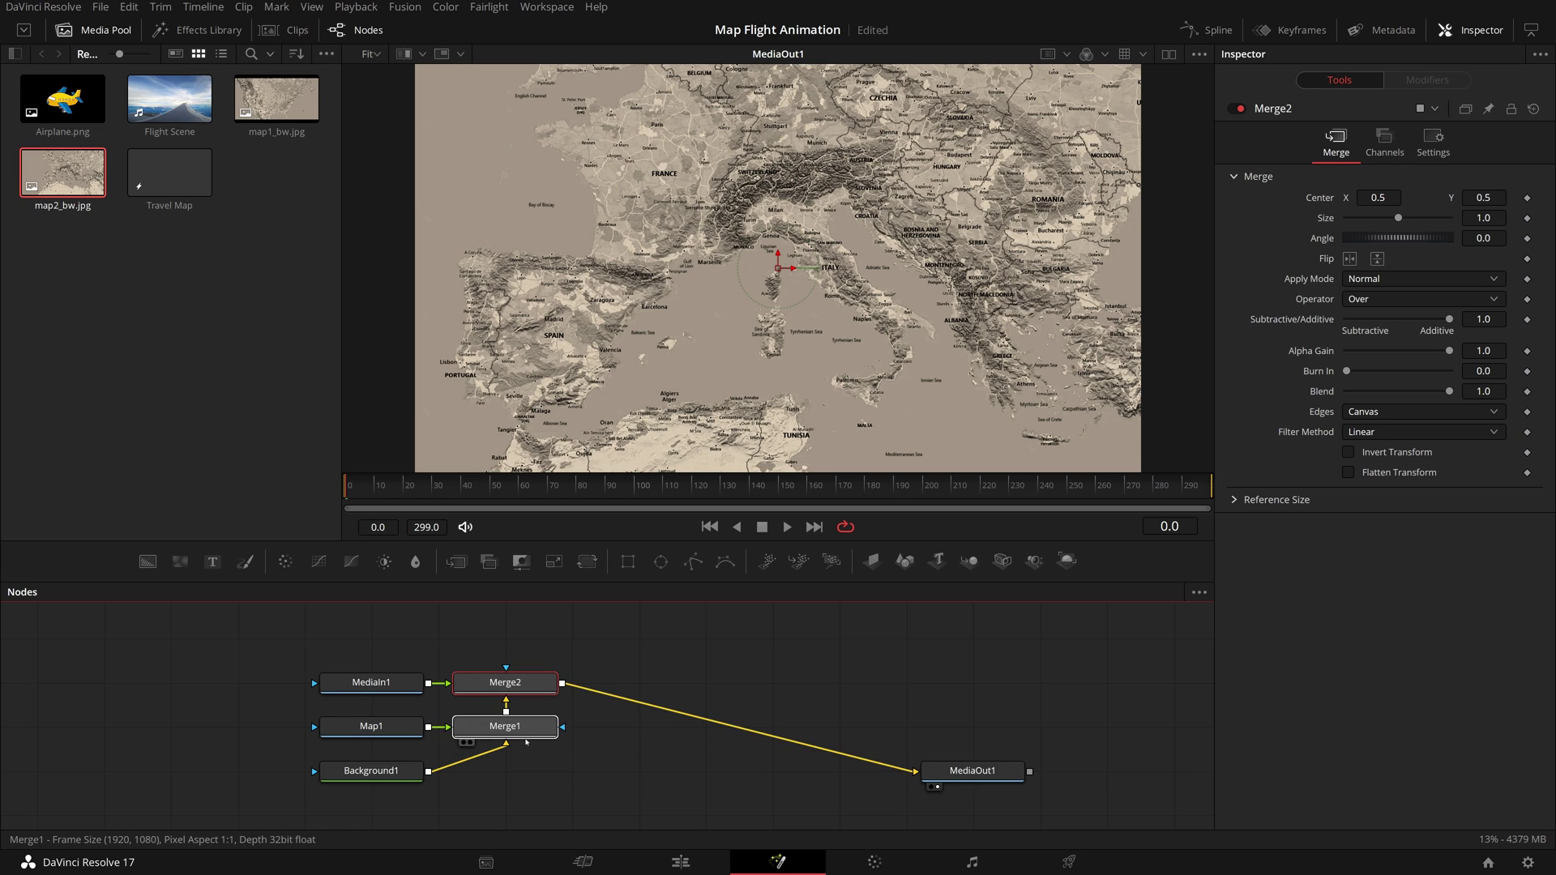
{"action": "left_click_drag", "start_coordinate": [973, 771], "coordinate": [972, 682]}
Rename the map2_bw.jpg media node as Map2
{"action": "left_click", "coordinate": [332, 686]}
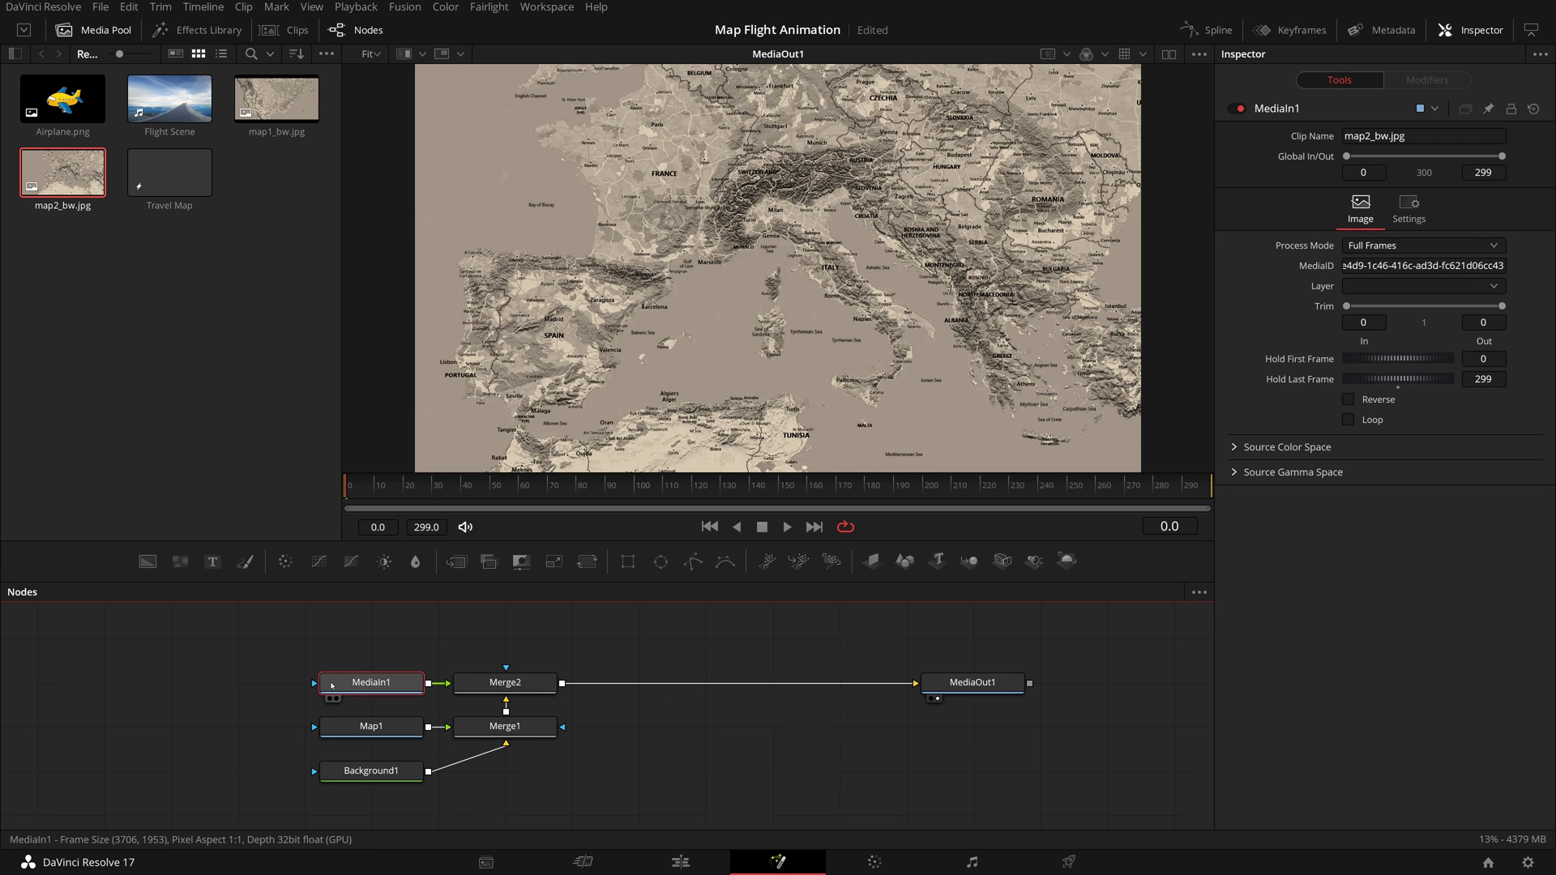
{"action": "key", "text": "F2"}
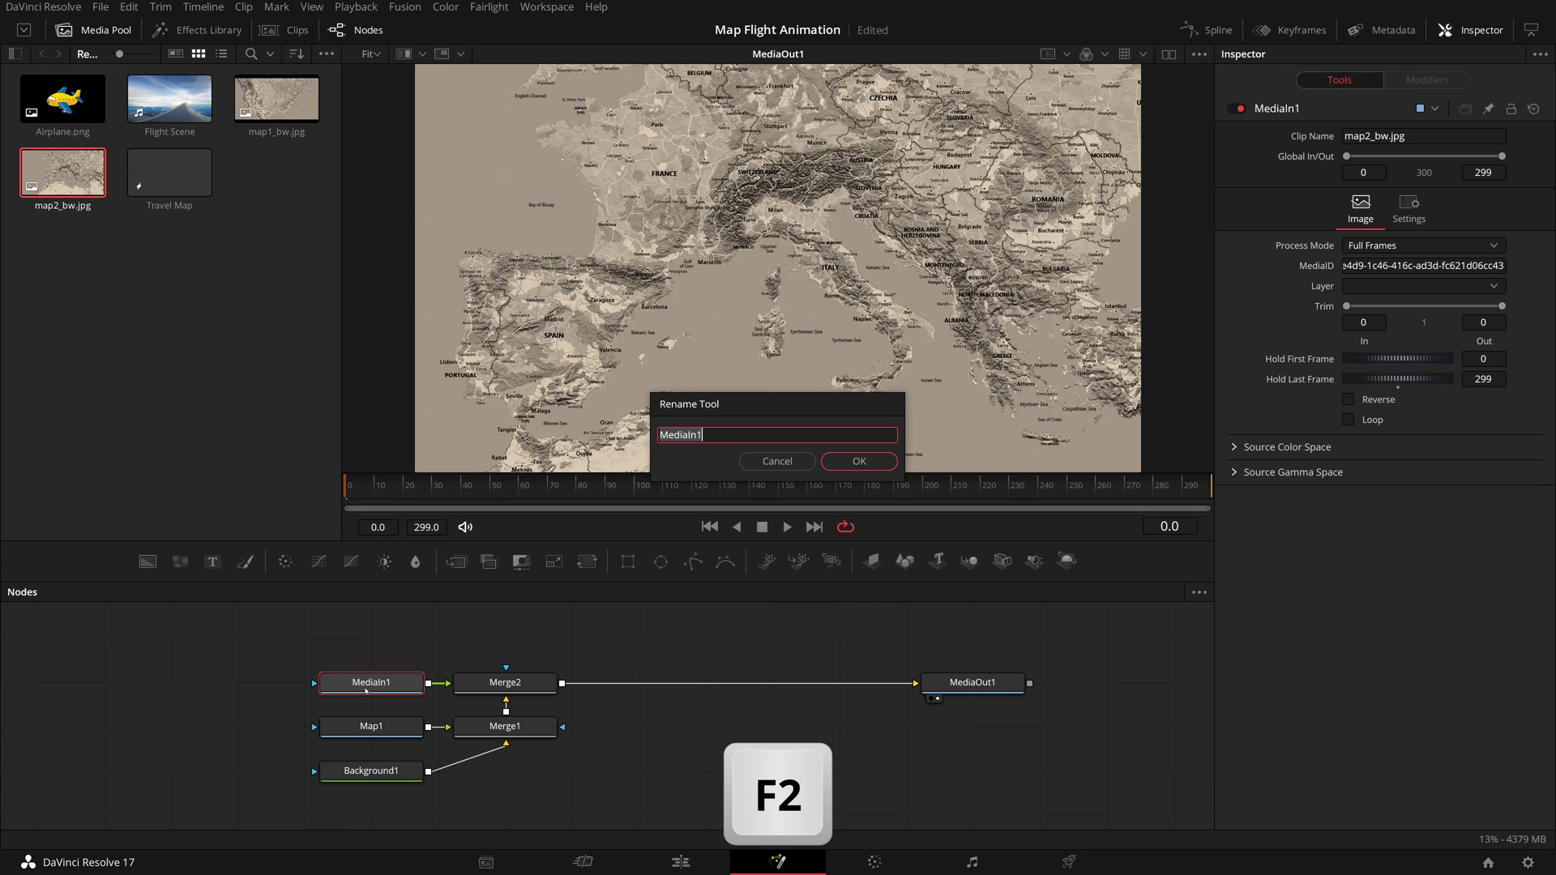
{"action": "type", "text": "Map2"}
{"action": "key", "text": "Return"}
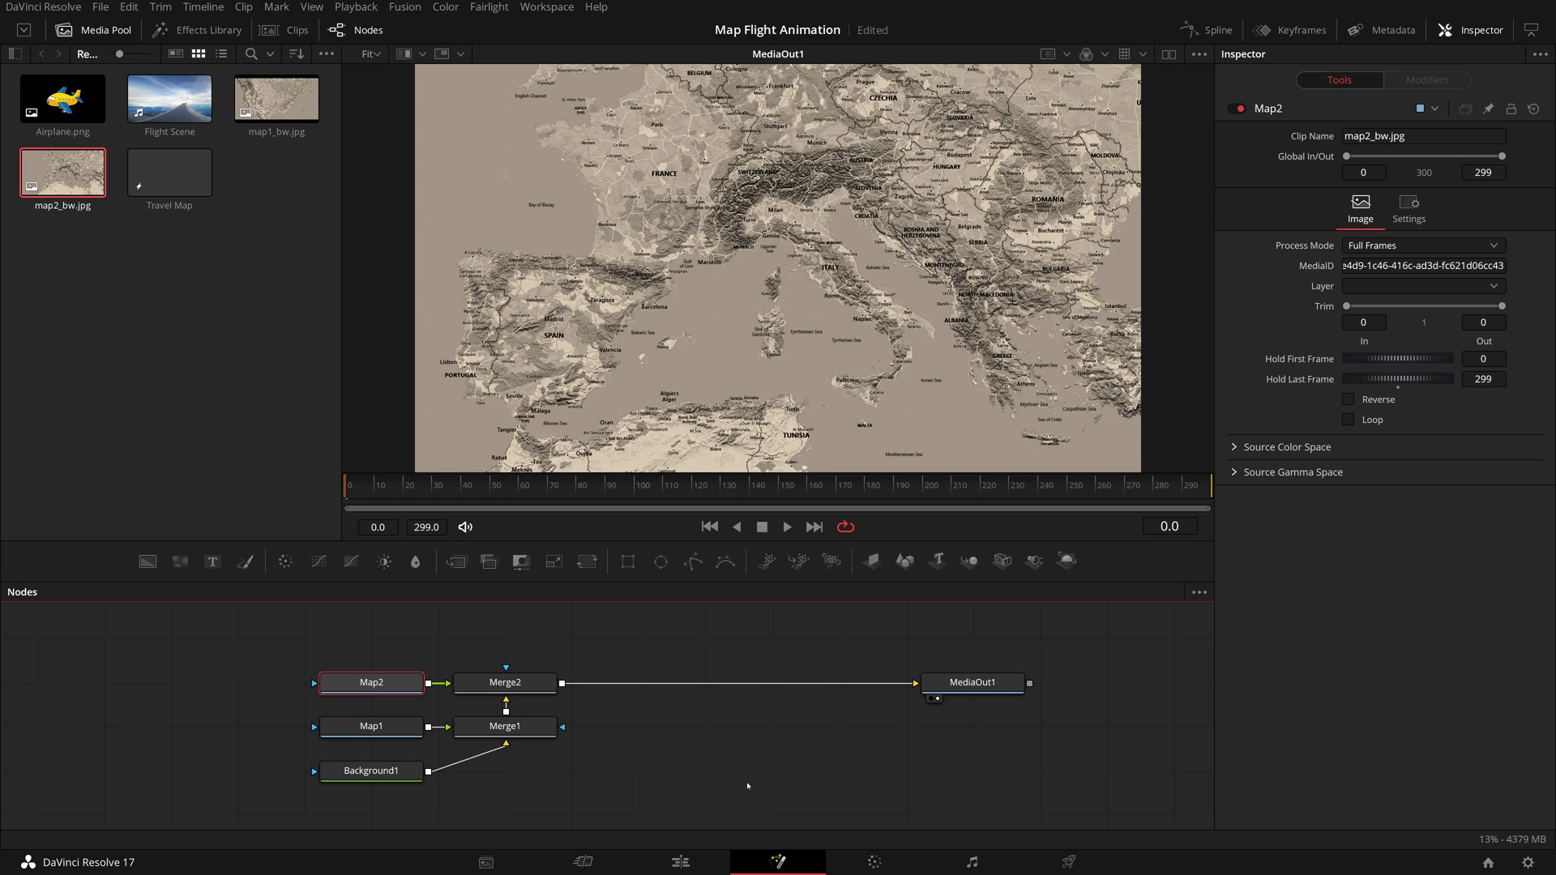
{"action": "left_click", "coordinate": [717, 772]}
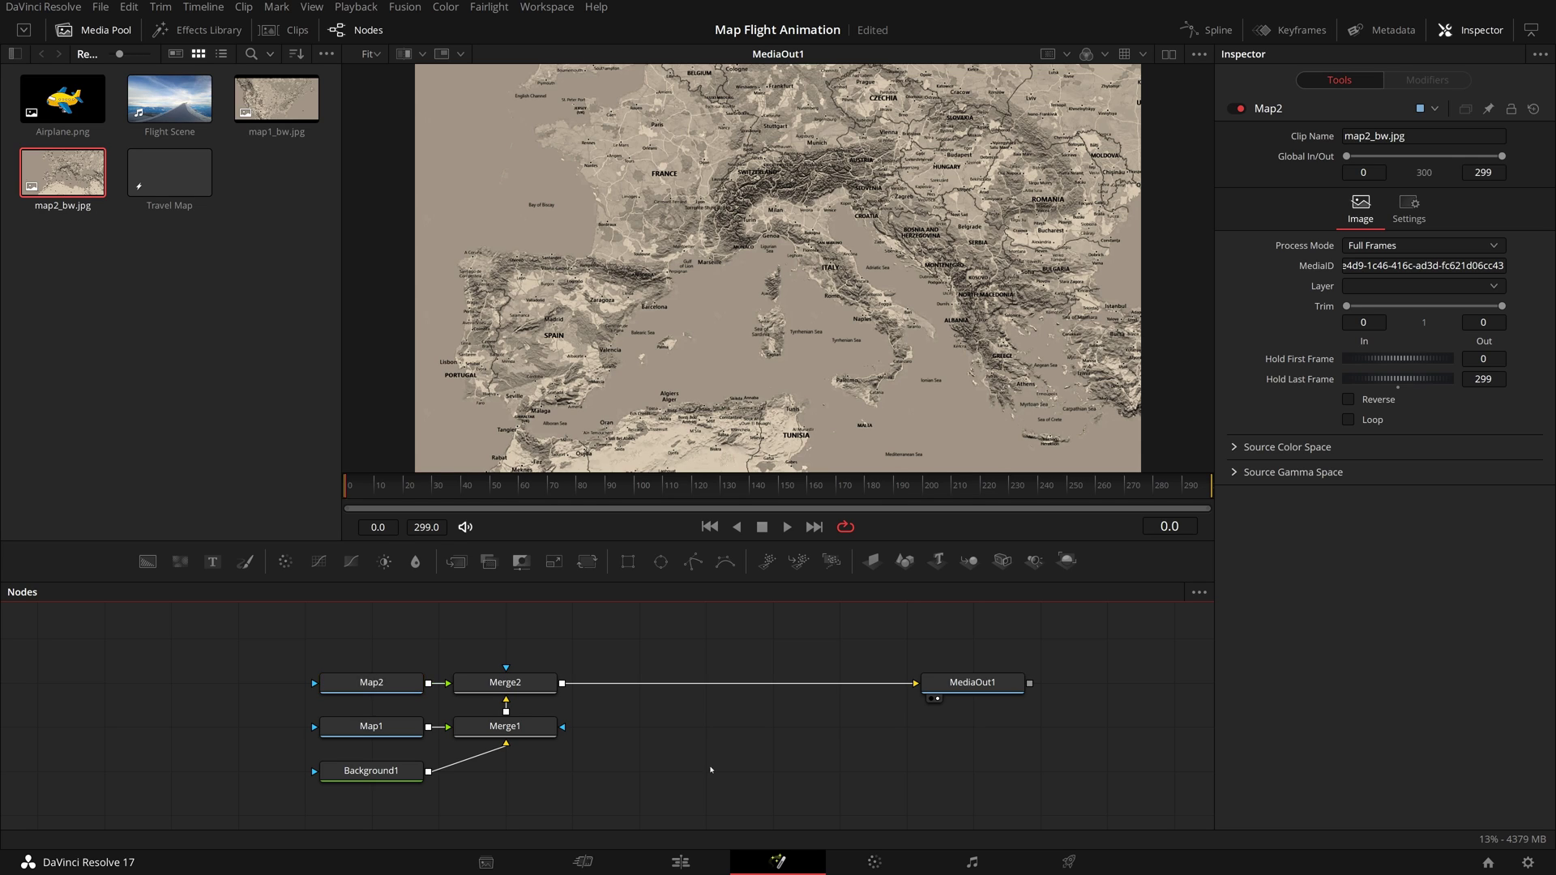
Shift the Europe map horizontally to the right through Merge2, to a Center X of about 1.55
{"action": "left_click", "coordinate": [505, 683]}
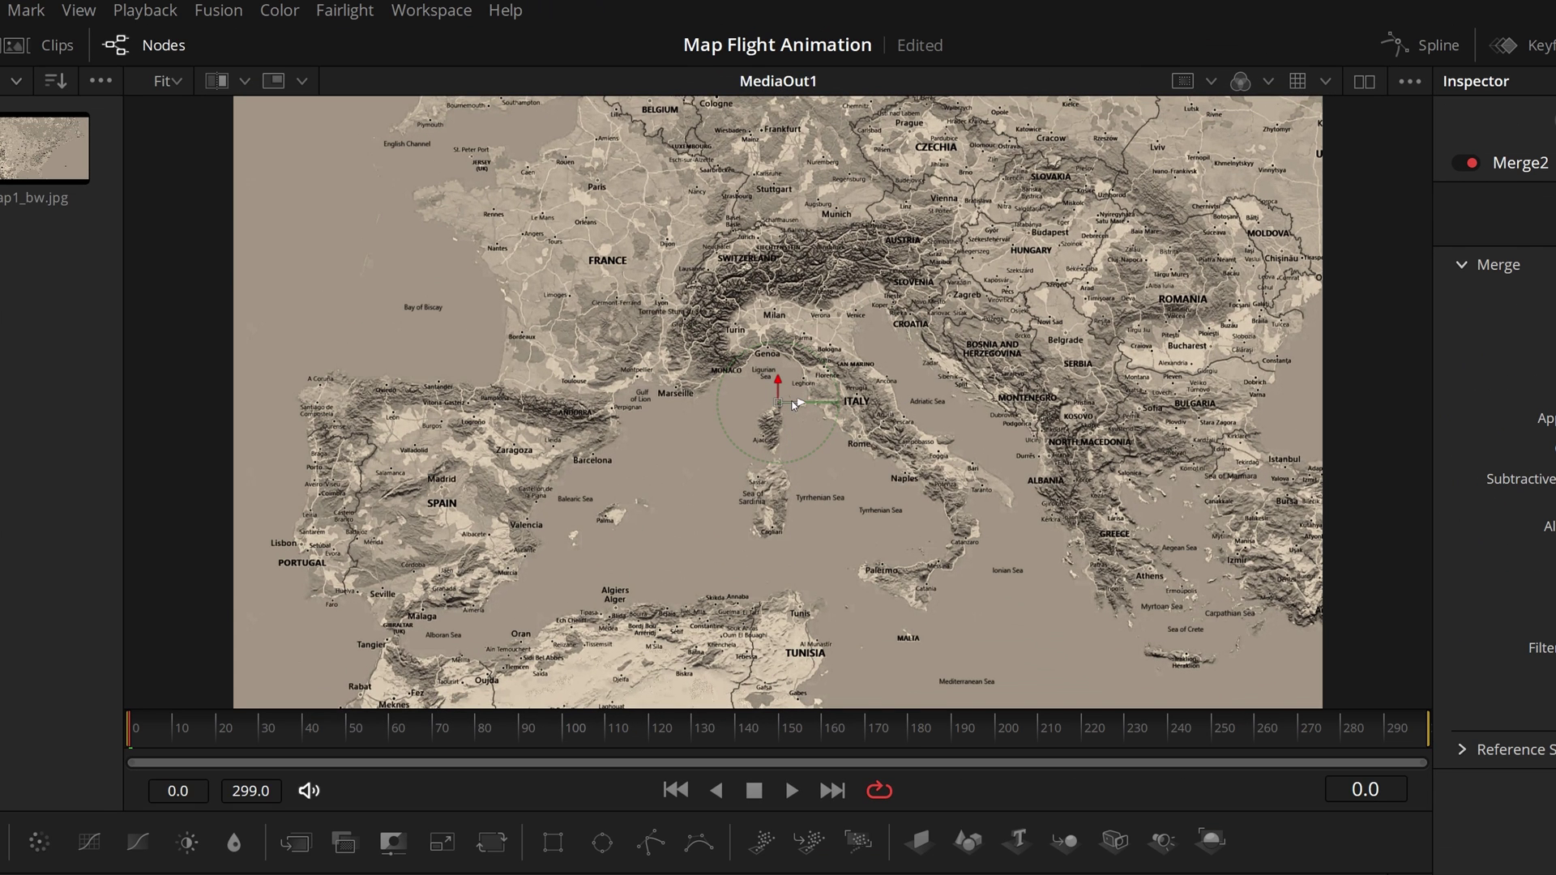
{"action": "left_click_drag", "start_coordinate": [793, 269], "coordinate": [818, 270]}
{"action": "left_click_drag", "start_coordinate": [838, 404], "coordinate": [1555, 461]}
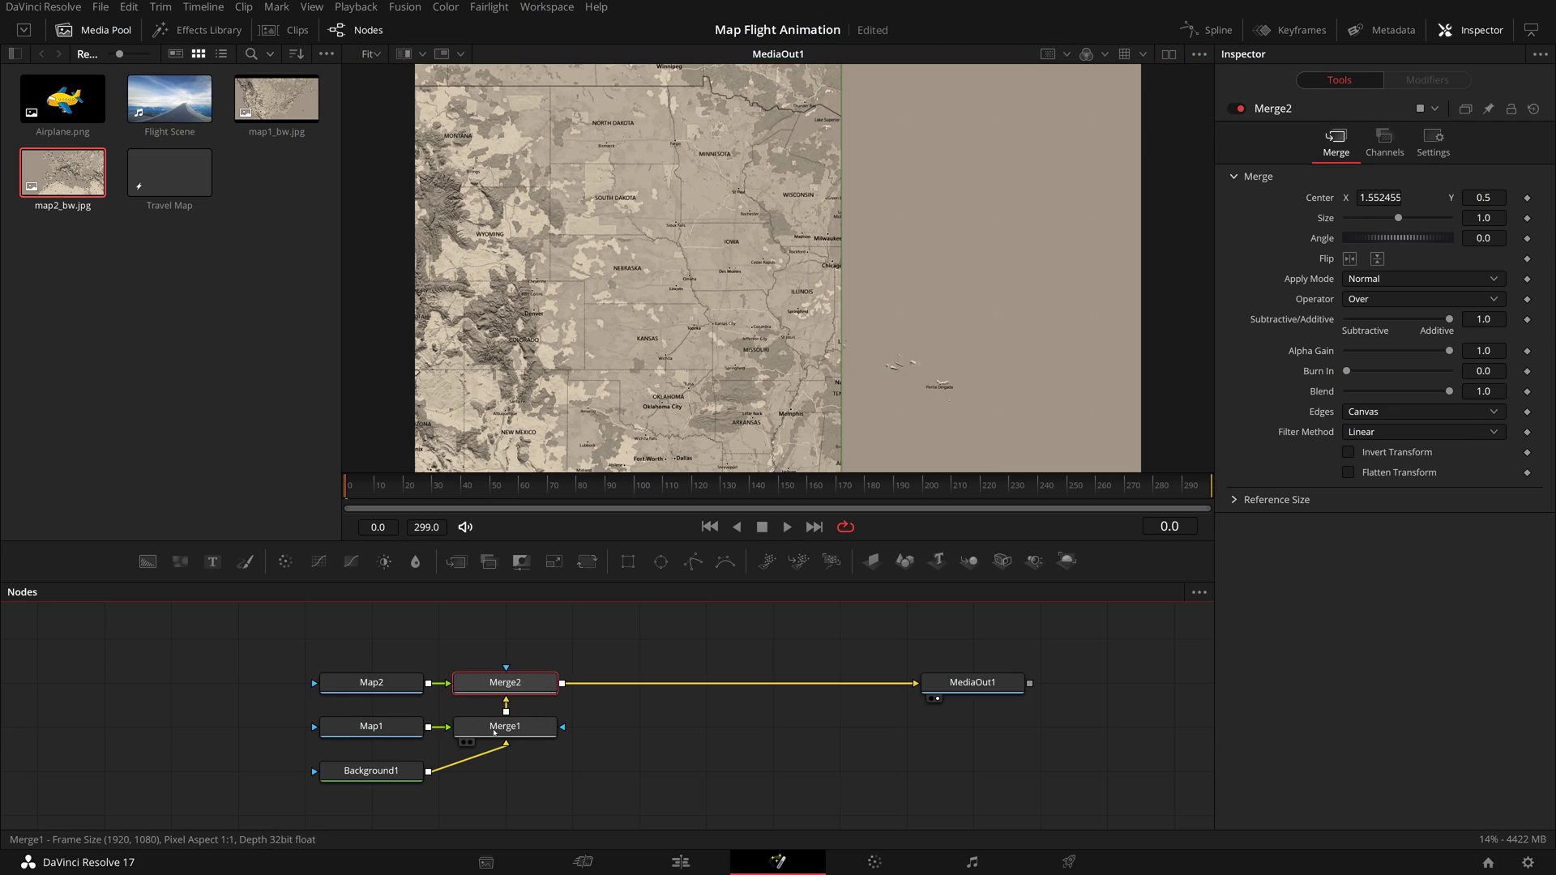
Shift the US map left through Merge1 to a Center X of about -0.38, joining both maps in the Atlantic
{"action": "left_click", "coordinate": [505, 726]}
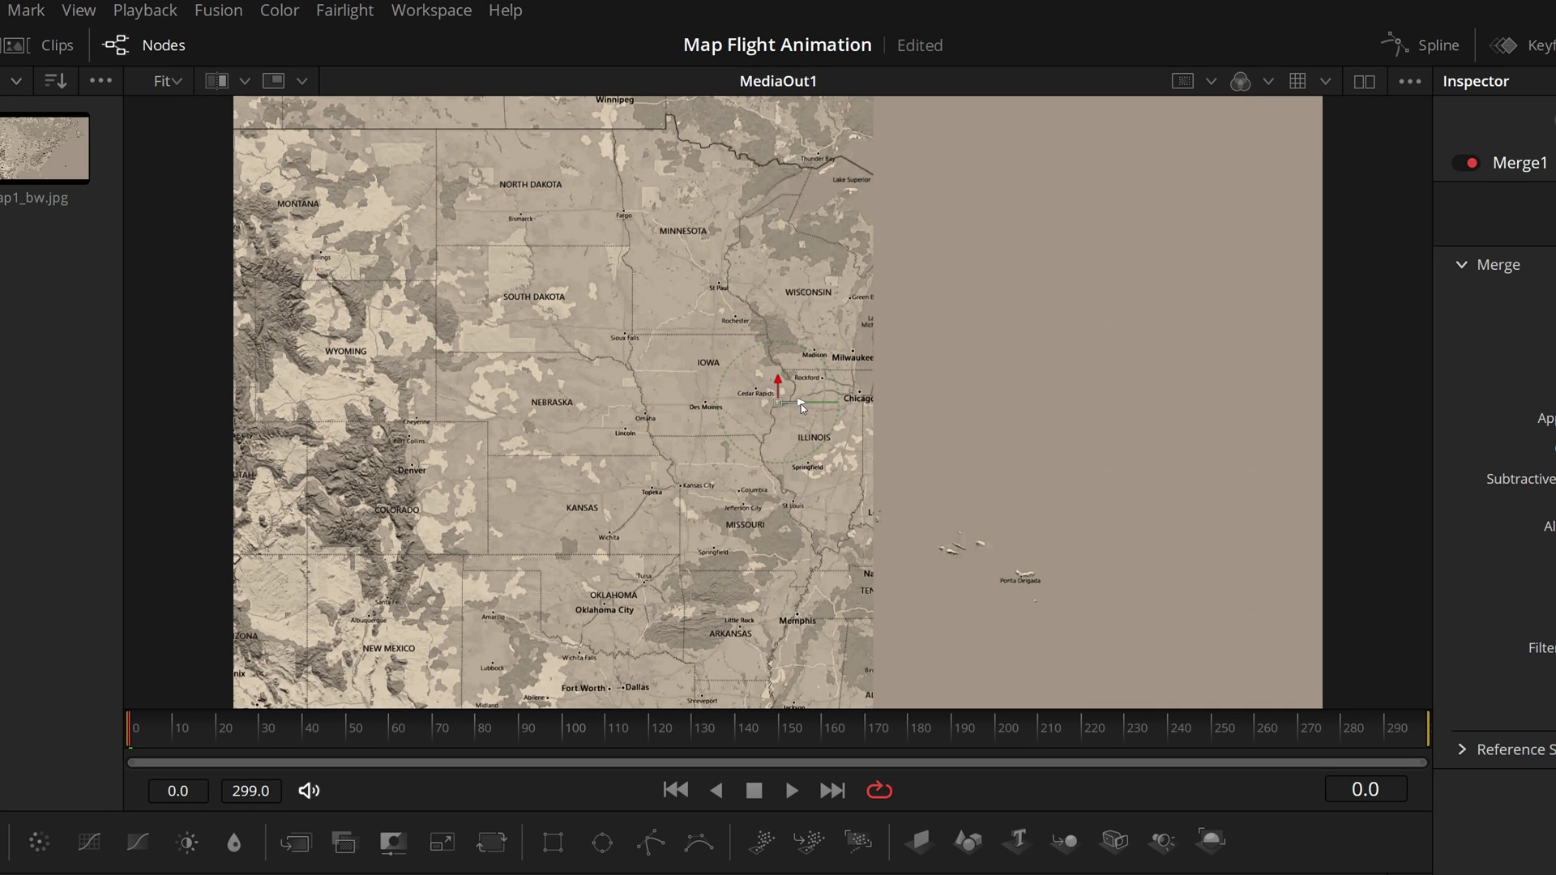
{"action": "left_click_drag", "start_coordinate": [801, 406], "coordinate": [0, 436]}
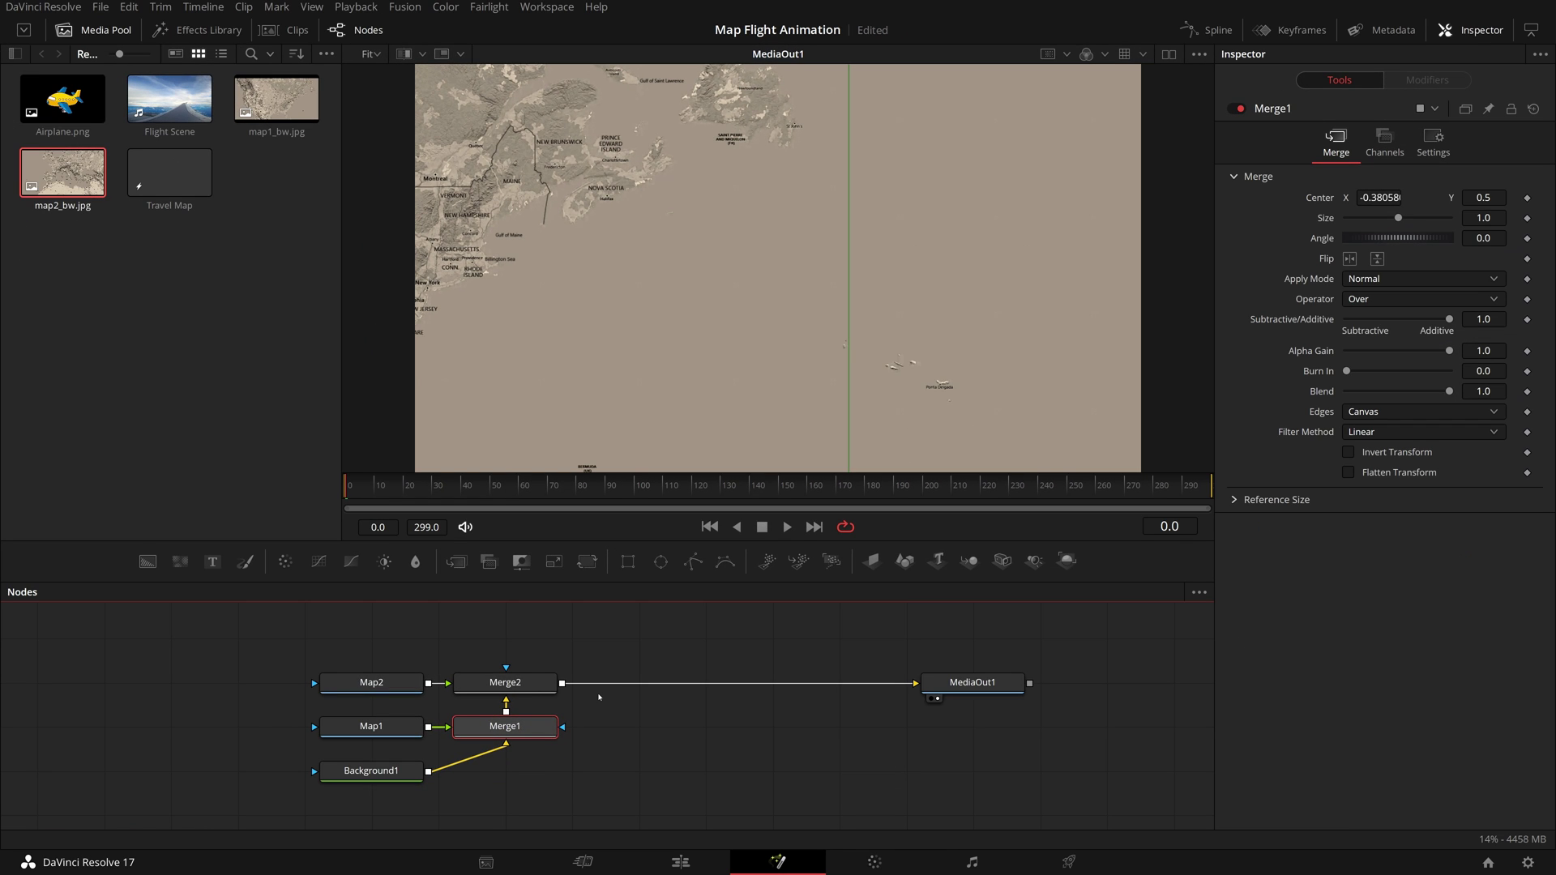
{"action": "left_click", "coordinate": [608, 702]}
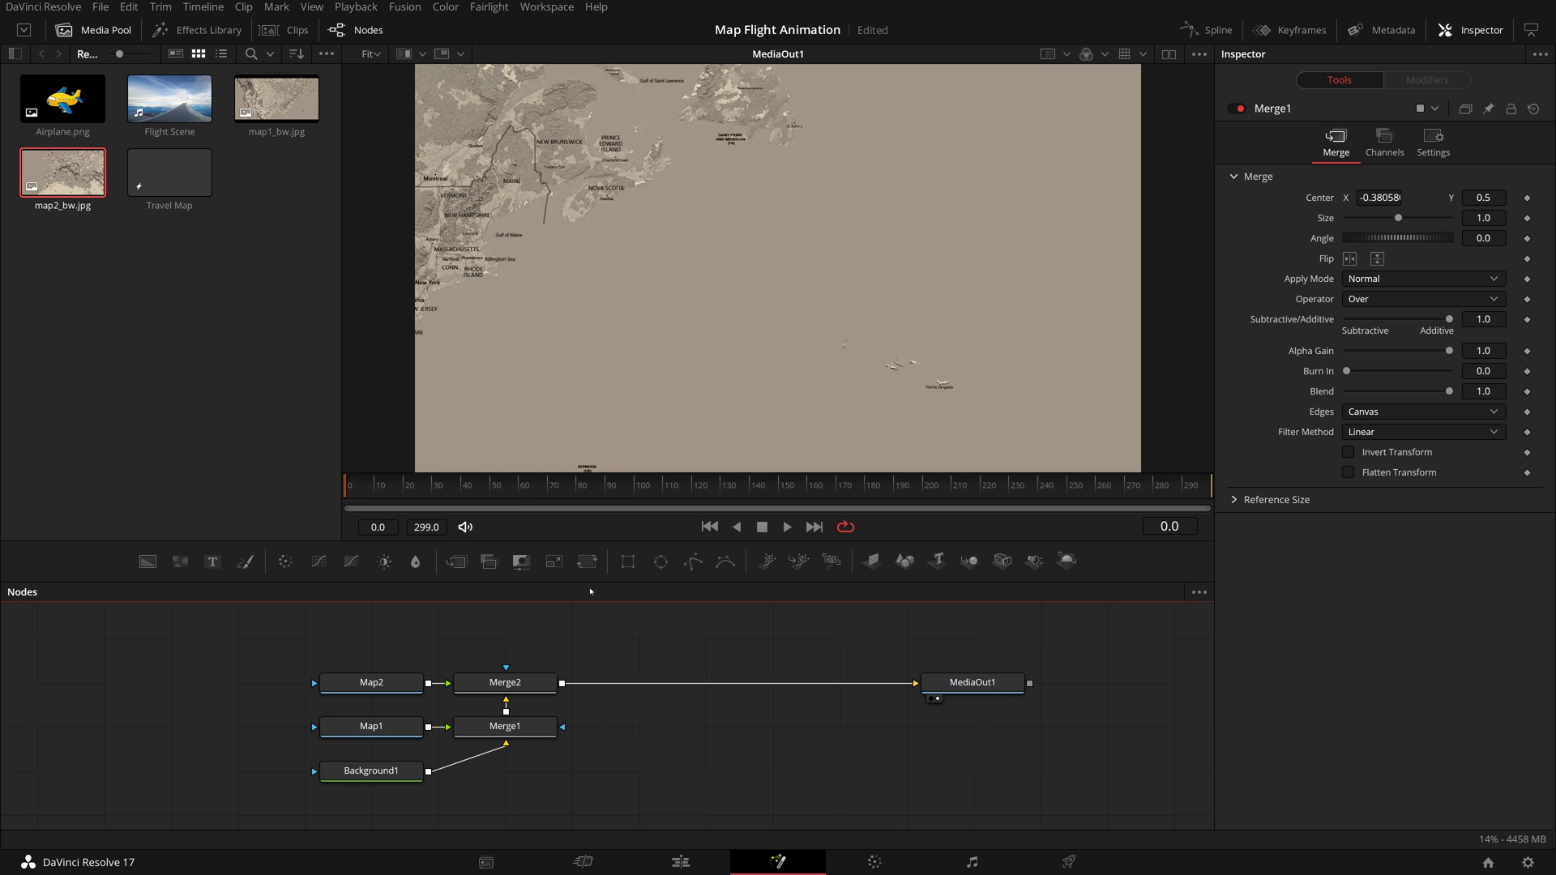
Insert a Transform node between Merge2 and MediaOut1 and rename it Map
{"action": "left_click_drag", "start_coordinate": [587, 560], "coordinate": [675, 704]}
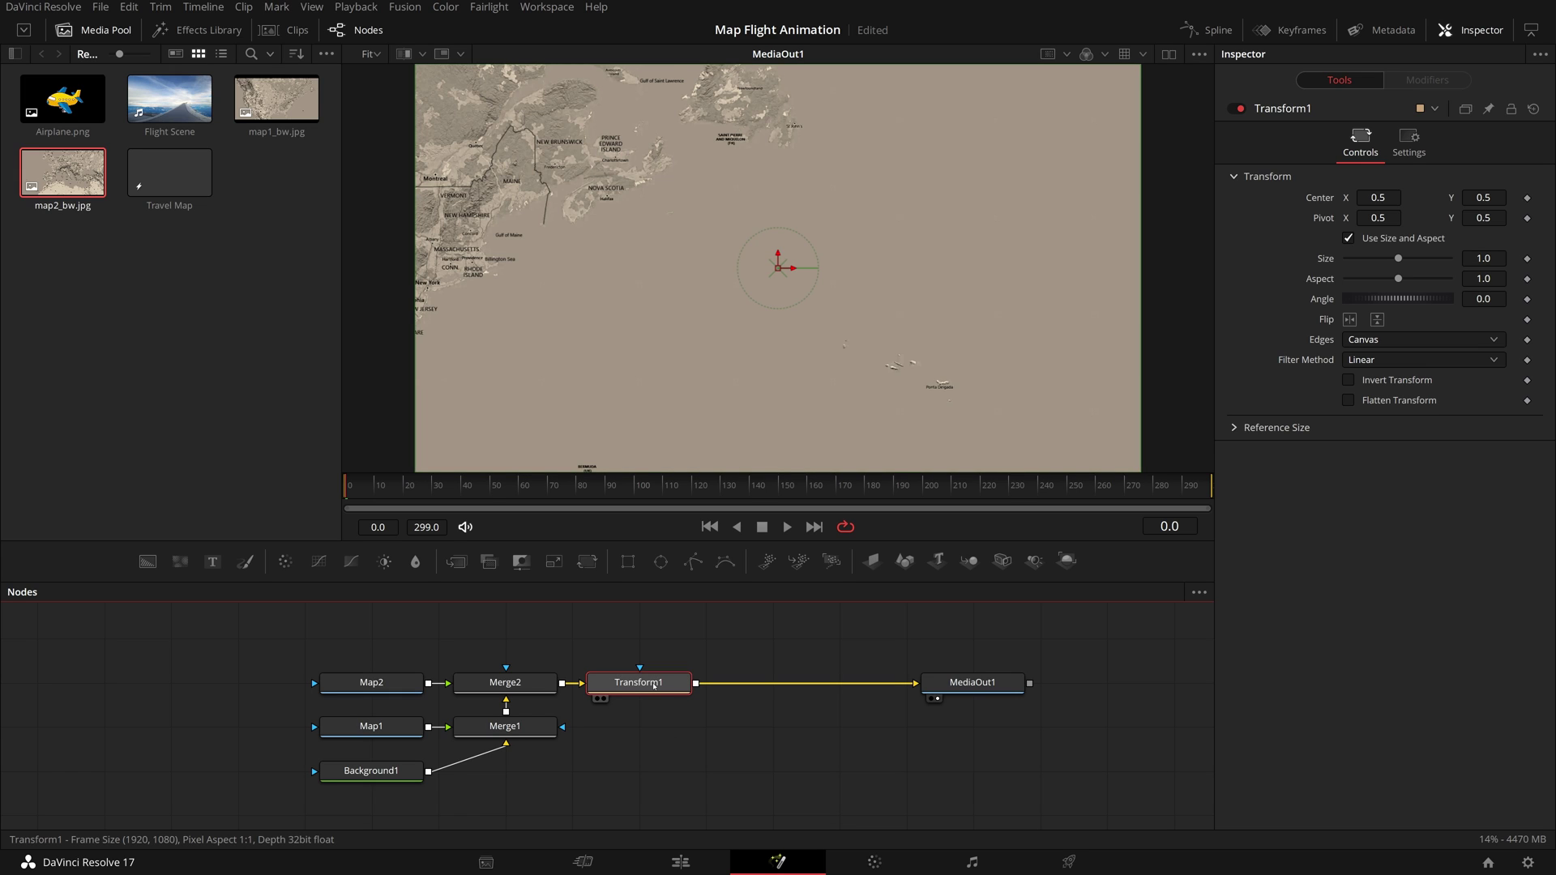
{"action": "key", "text": "F2"}
{"action": "type", "text": "Map"}
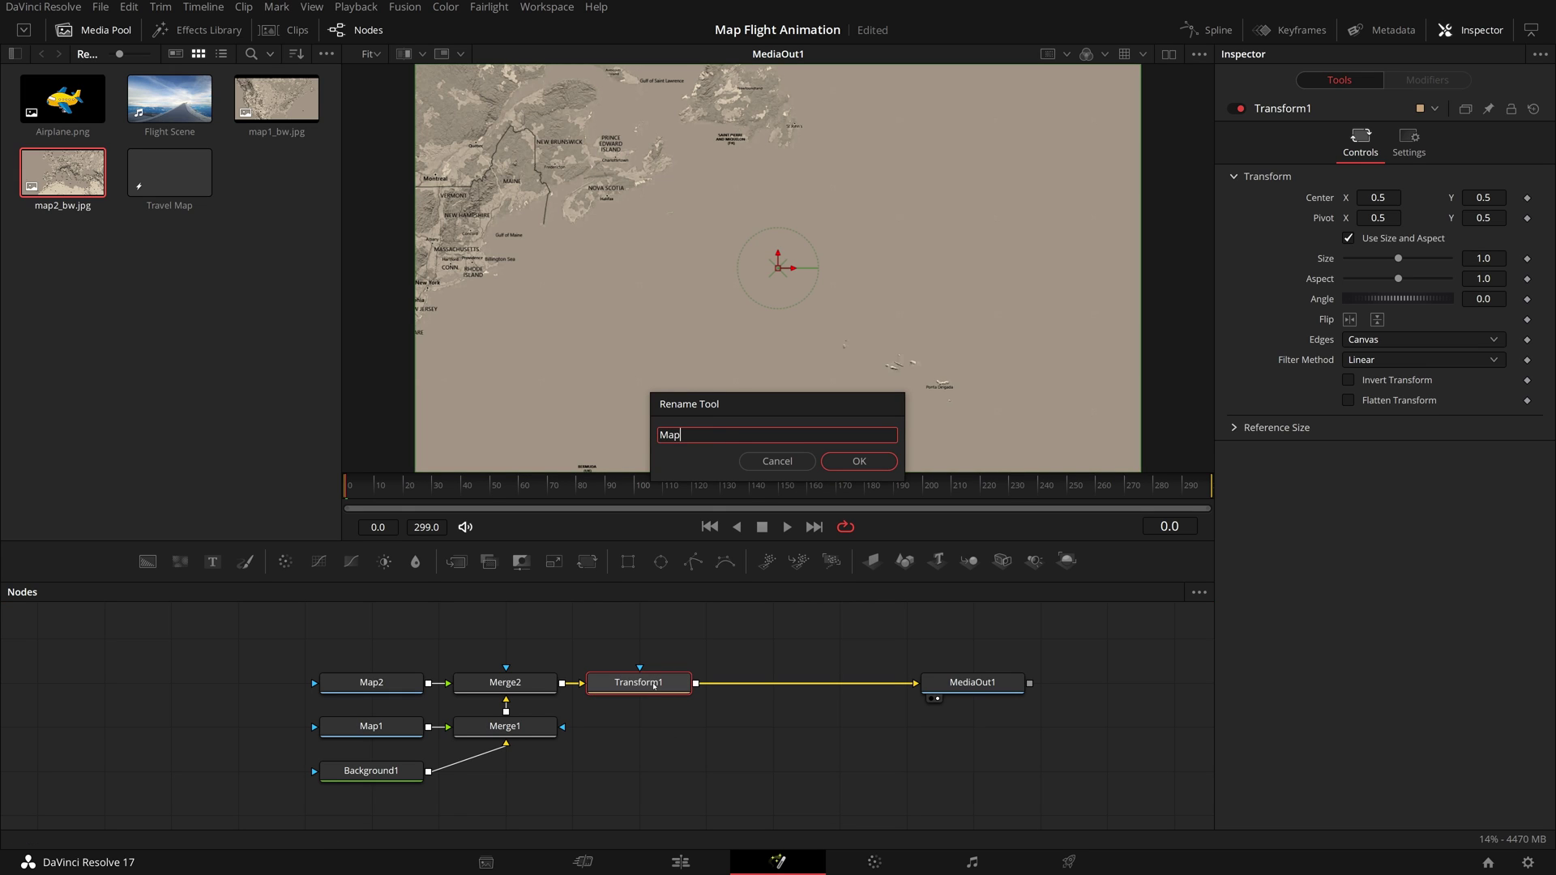
{"action": "key", "text": "Return"}
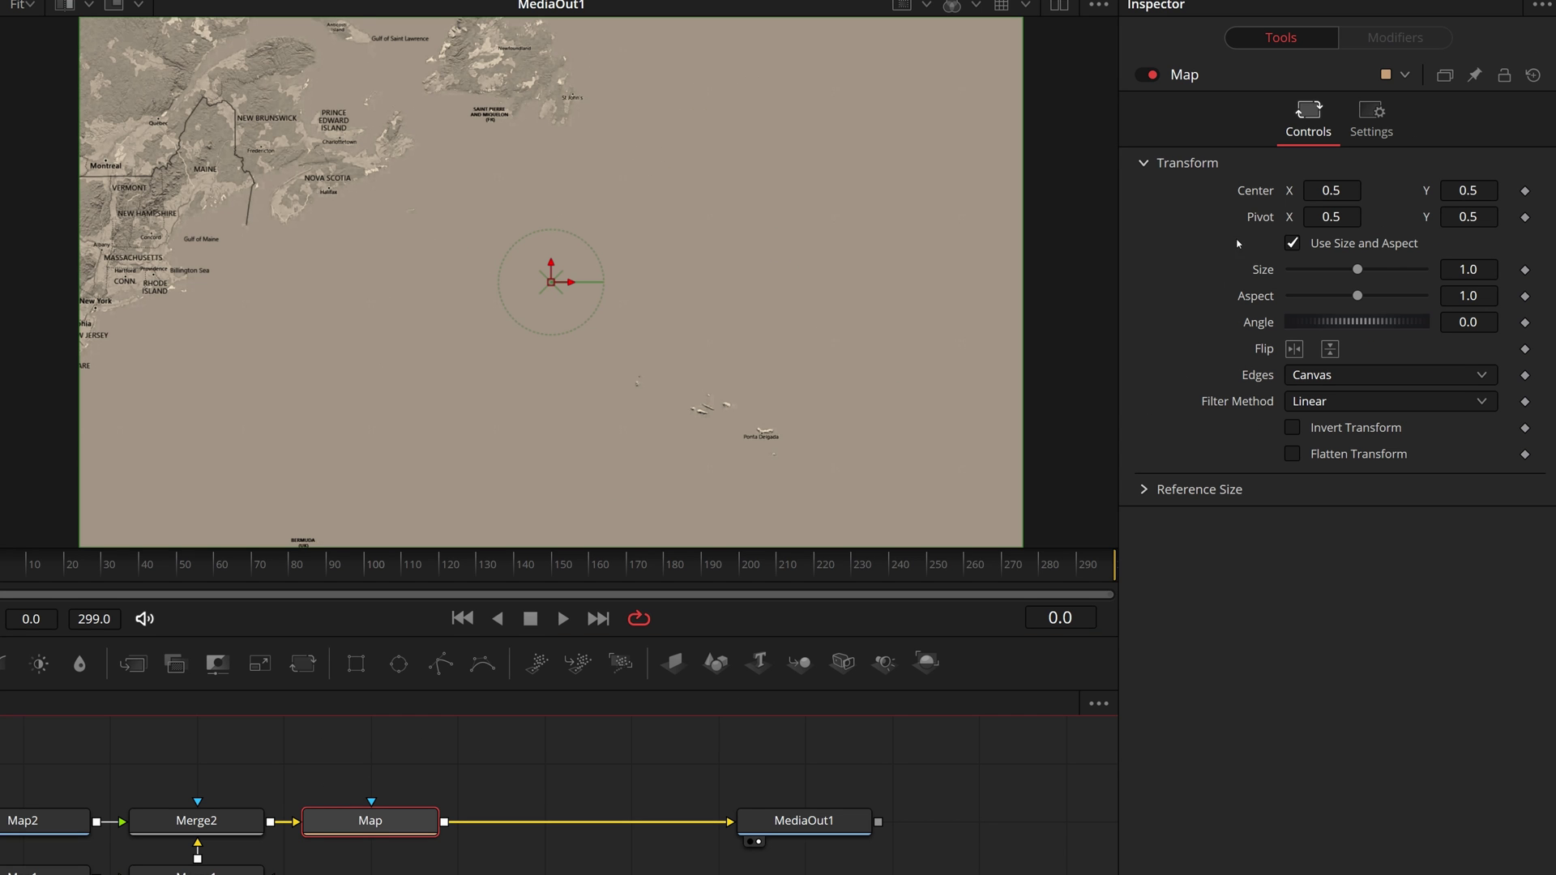
Animate the Center of the Map transform and rename its path modifier MapPath
{"action": "right_click", "coordinate": [1253, 193]}
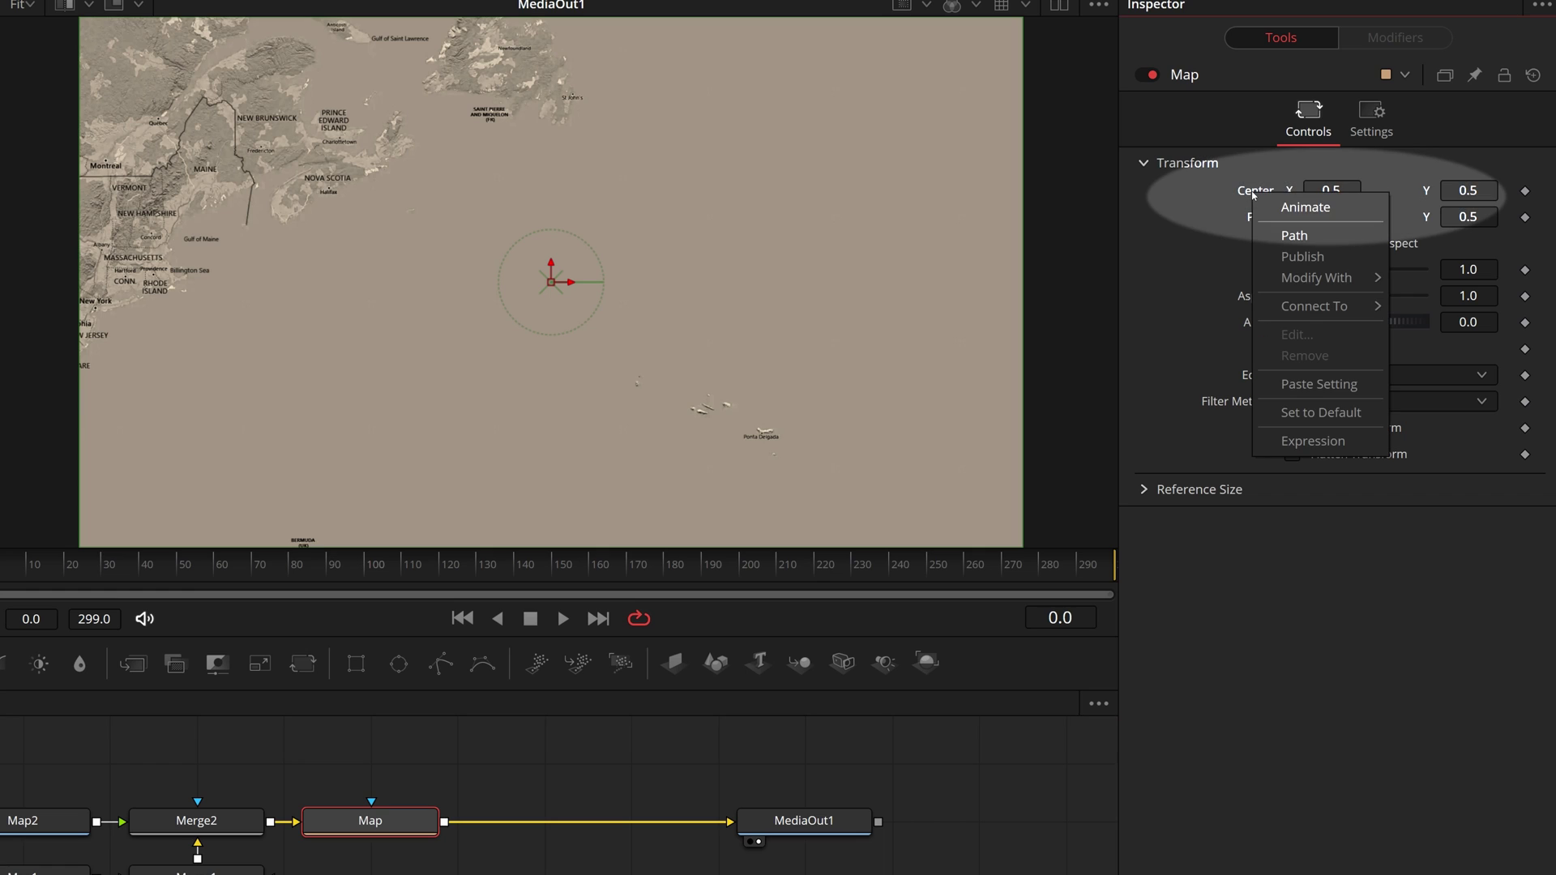
{"action": "left_click", "coordinate": [1296, 209]}
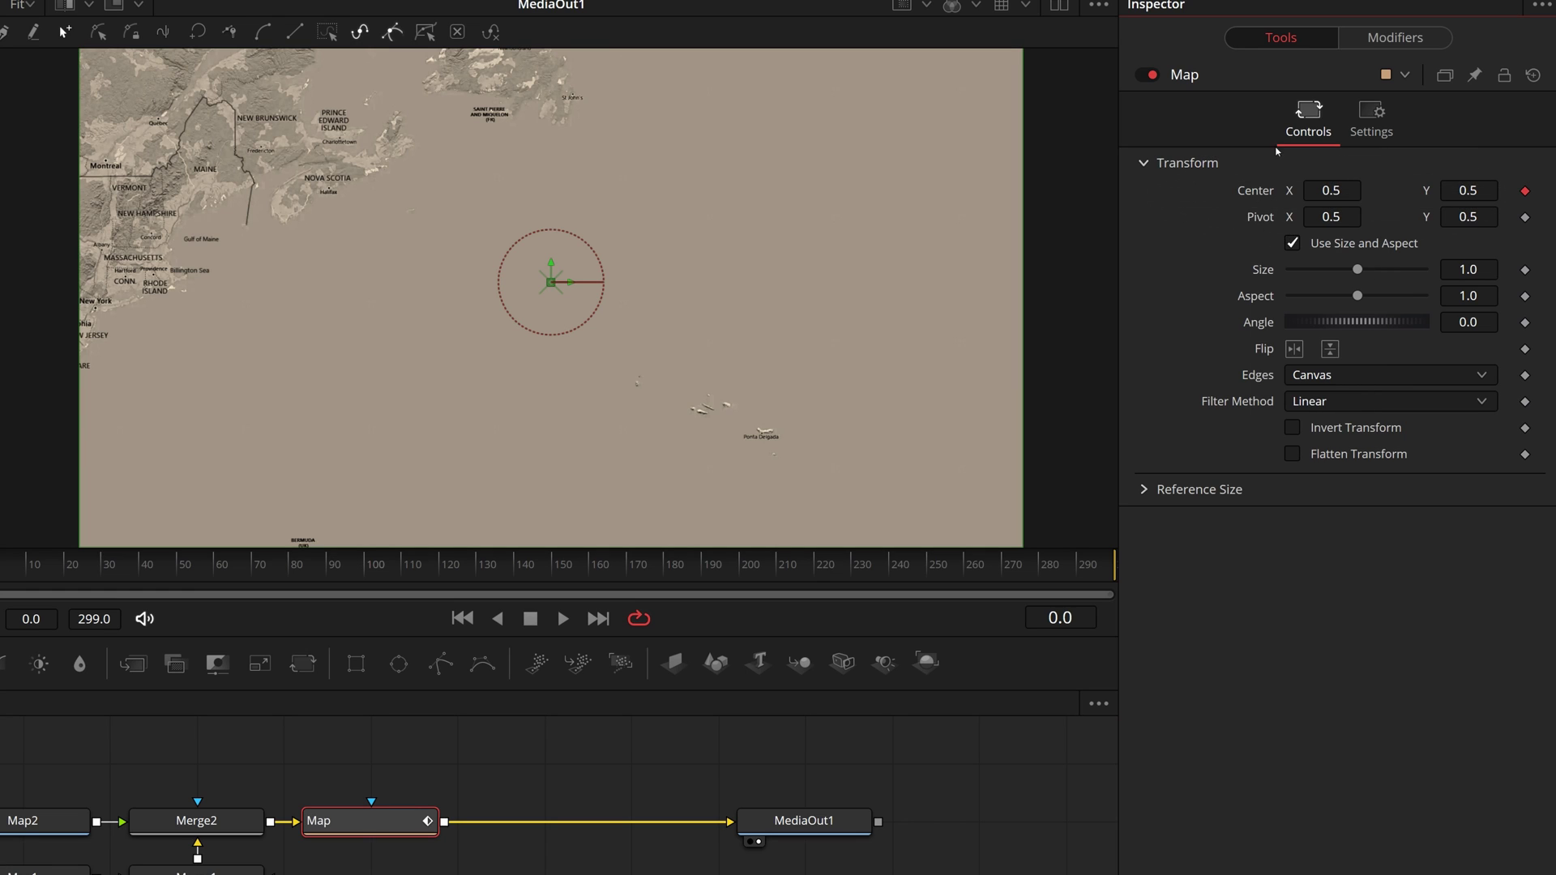
{"action": "left_click", "coordinate": [1397, 39]}
{"action": "left_click", "coordinate": [1190, 77]}
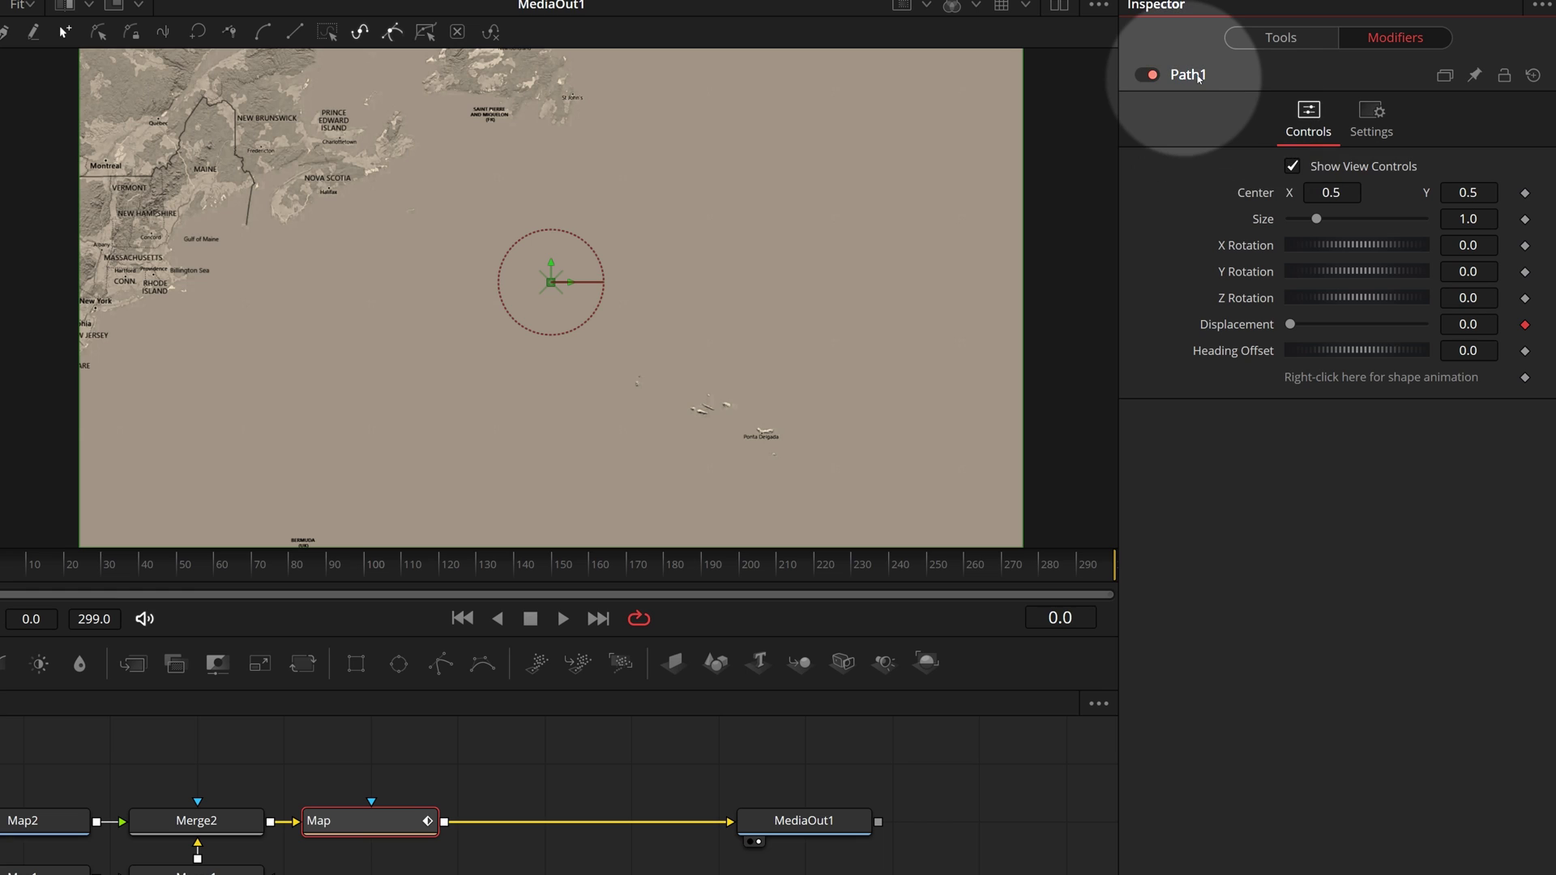
{"action": "right_click", "coordinate": [1197, 77]}
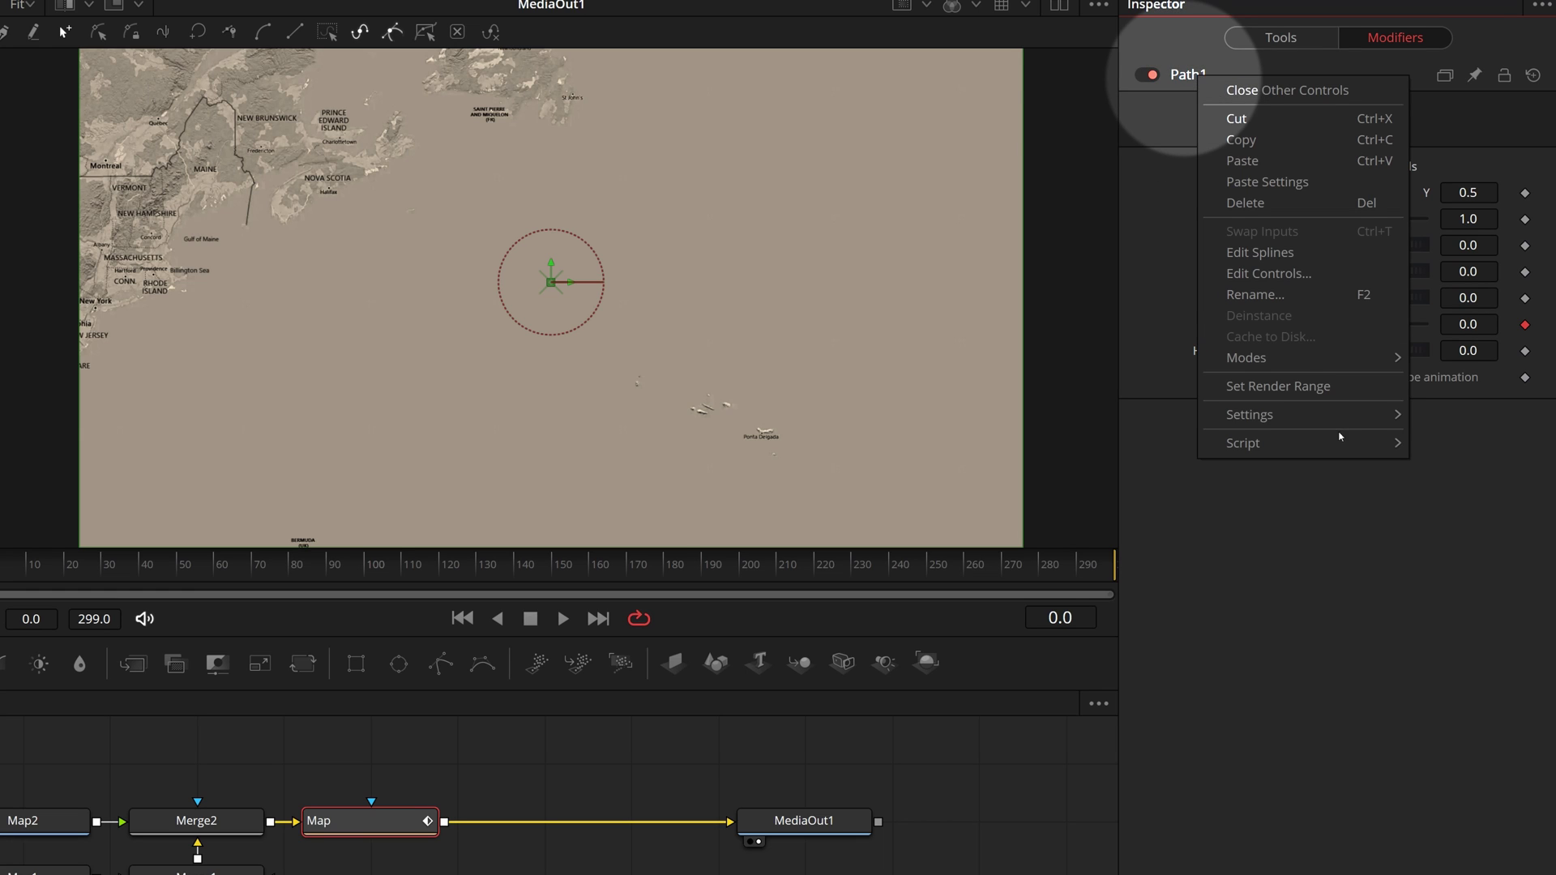
{"action": "left_click", "coordinate": [1280, 299]}
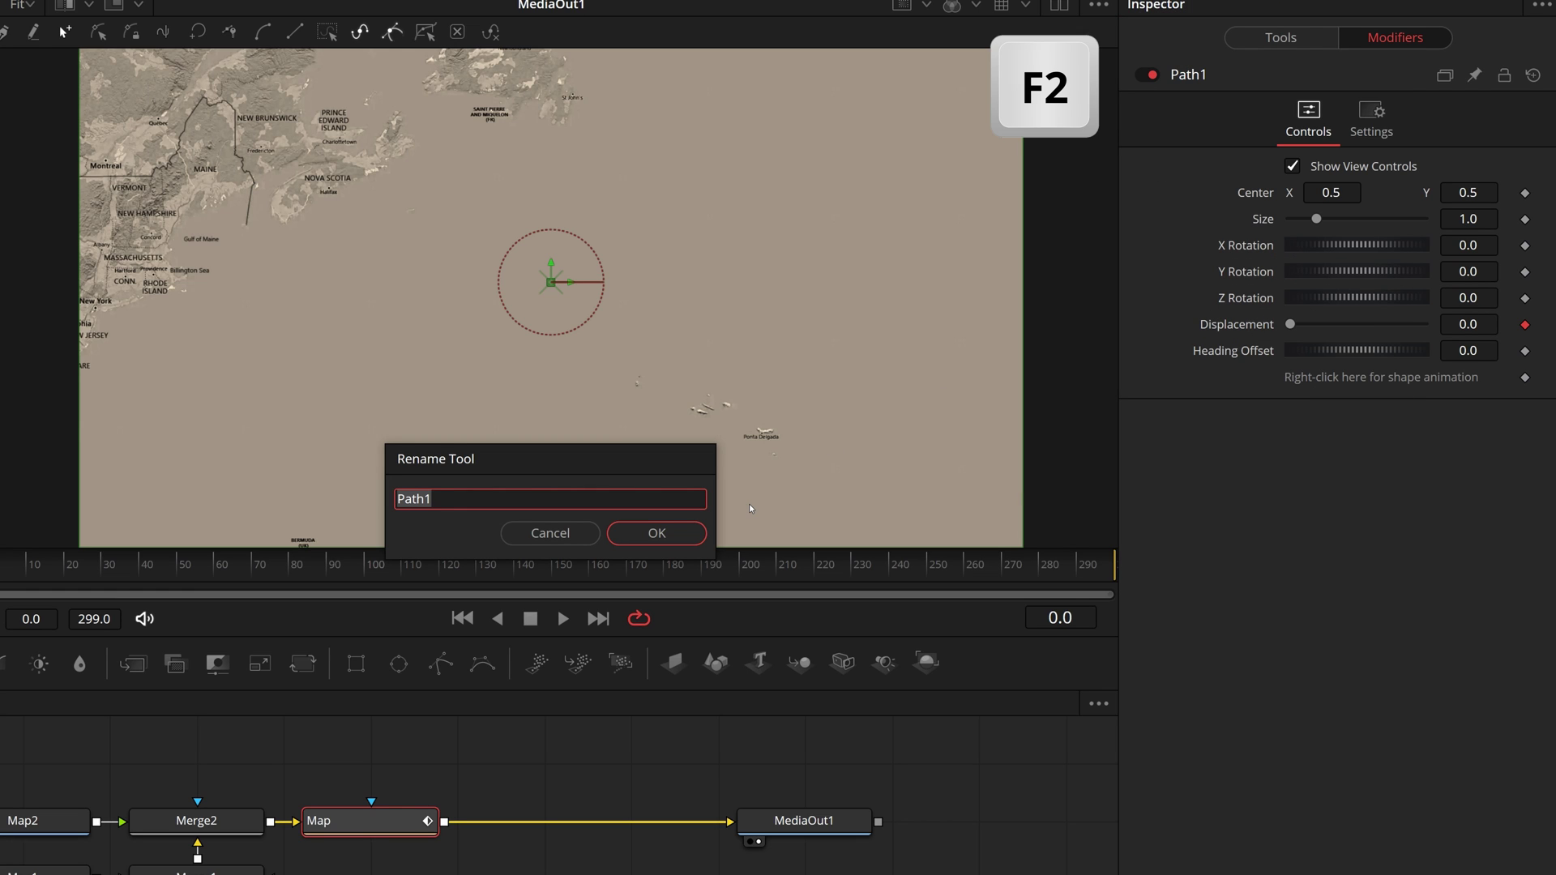
{"action": "type", "text": "MapPa"}
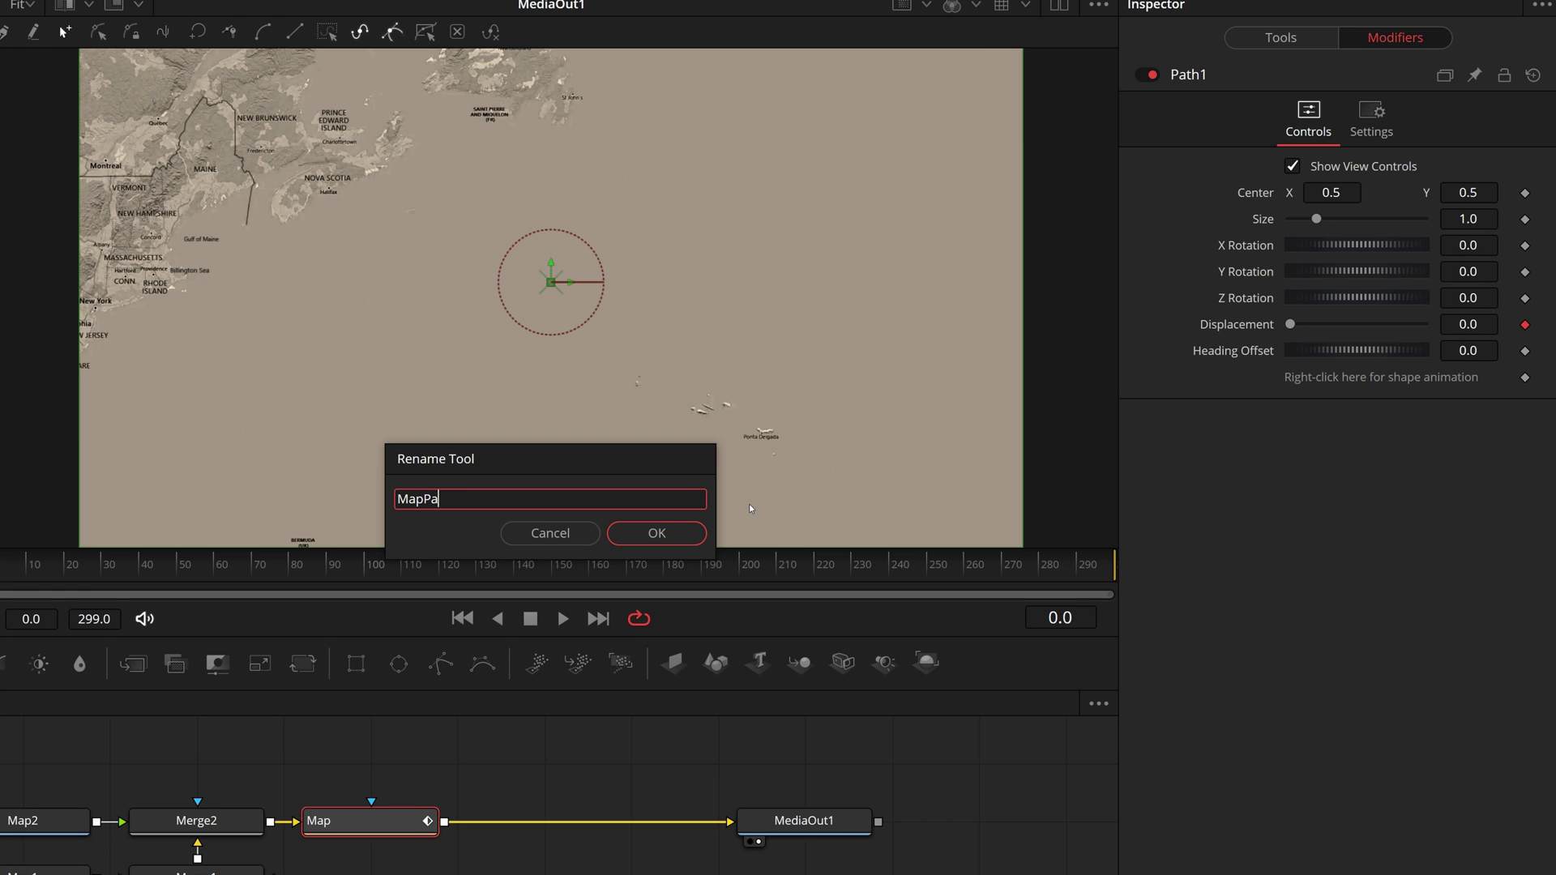
{"action": "type", "text": "th"}
{"action": "key", "text": "Return"}
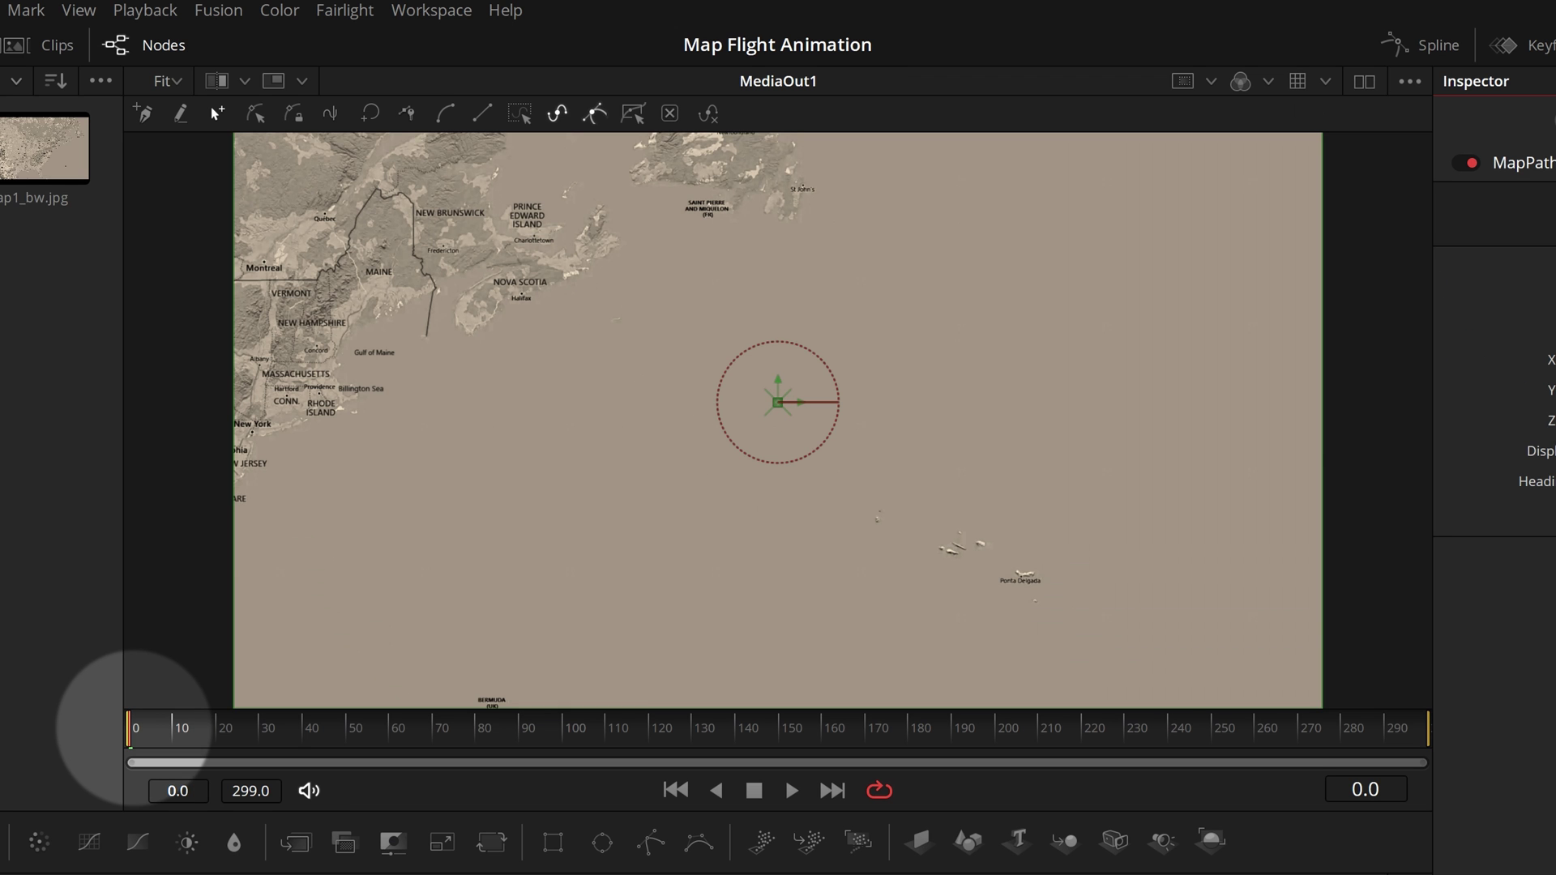
At frame 0, reposition the combined map so the western United States fills the frame
{"action": "left_click_drag", "start_coordinate": [132, 739], "coordinate": [98, 744]}
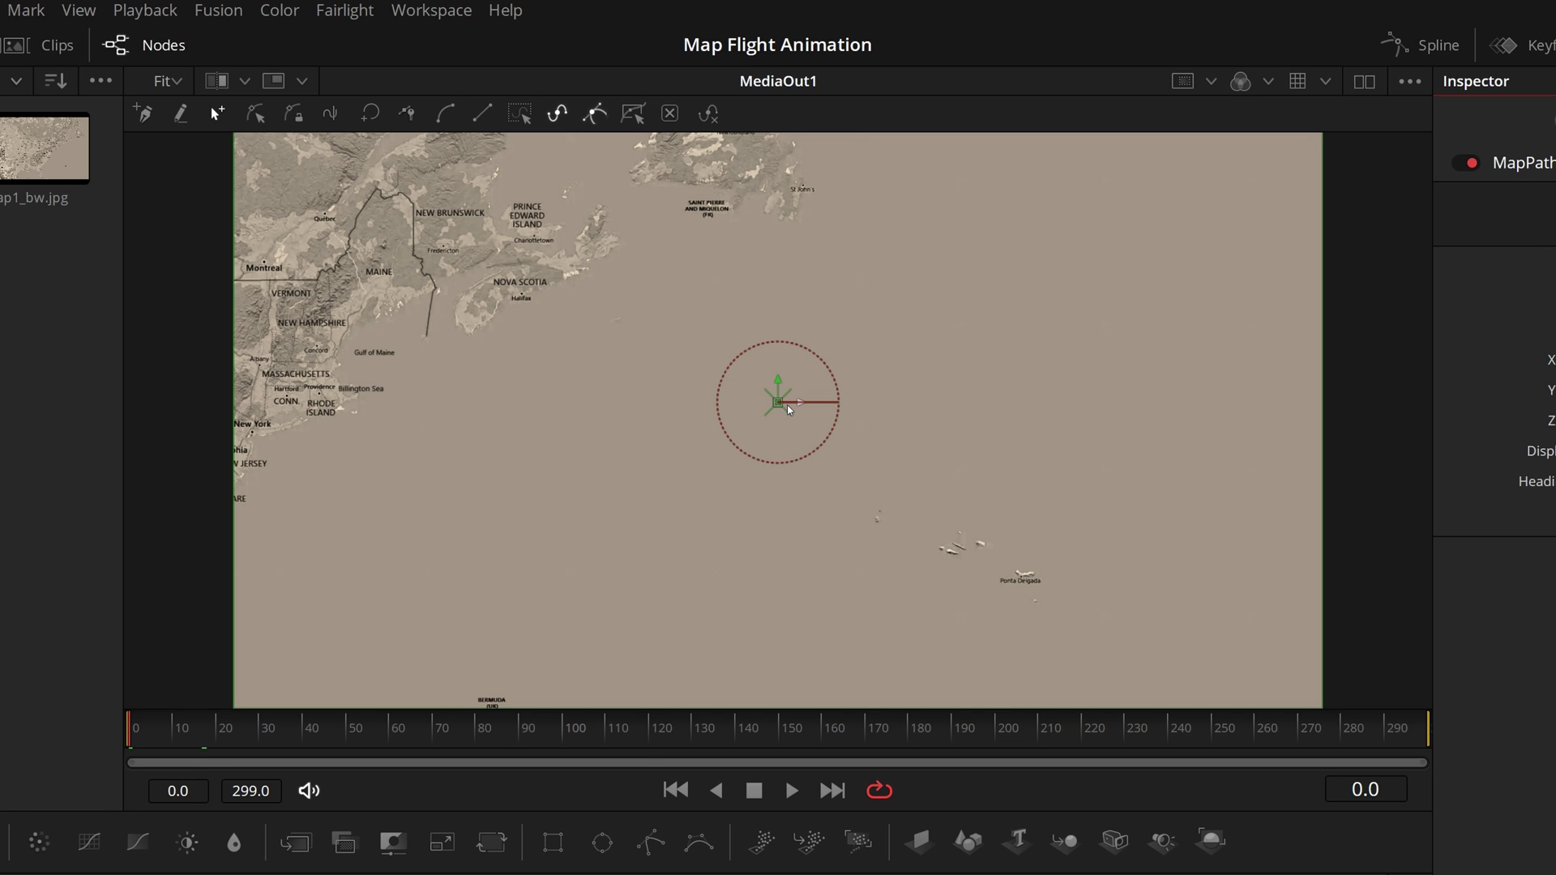
{"action": "left_click_drag", "start_coordinate": [785, 405], "coordinate": [1552, 411]}
{"action": "scroll", "coordinate": [1201, 493], "scroll_direction": "down", "scroll_amount": 2}
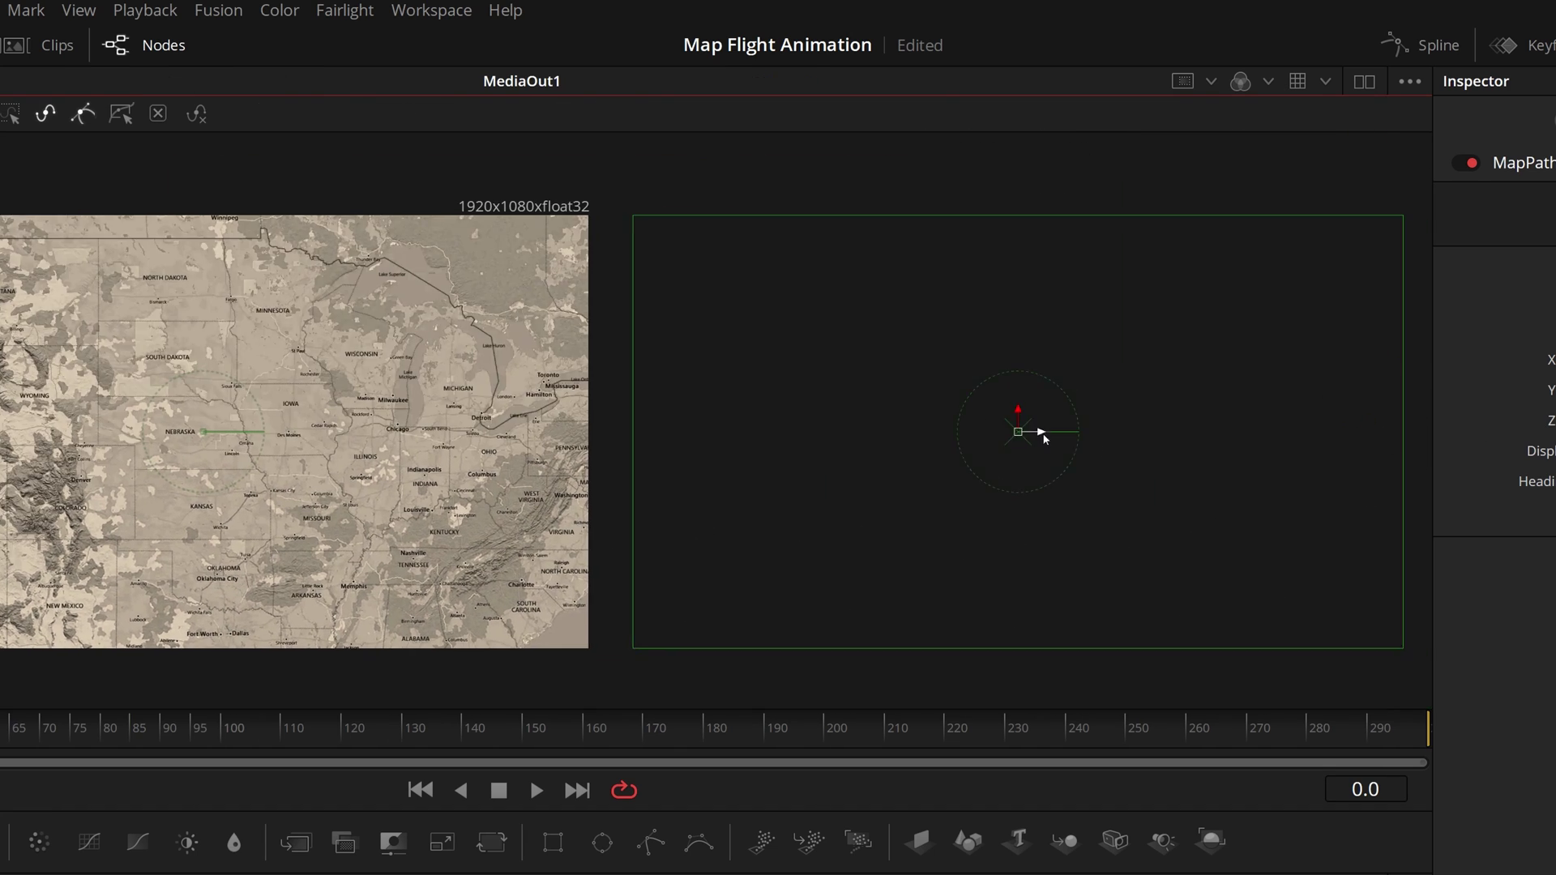
{"action": "left_click_drag", "start_coordinate": [1038, 430], "coordinate": [1173, 430]}
{"action": "left_click_drag", "start_coordinate": [1156, 431], "coordinate": [1190, 288]}
At frame 299, move the combined map along its path so Italy and the Mediterranean fill the frame
{"action": "left_click", "coordinate": [1397, 613]}
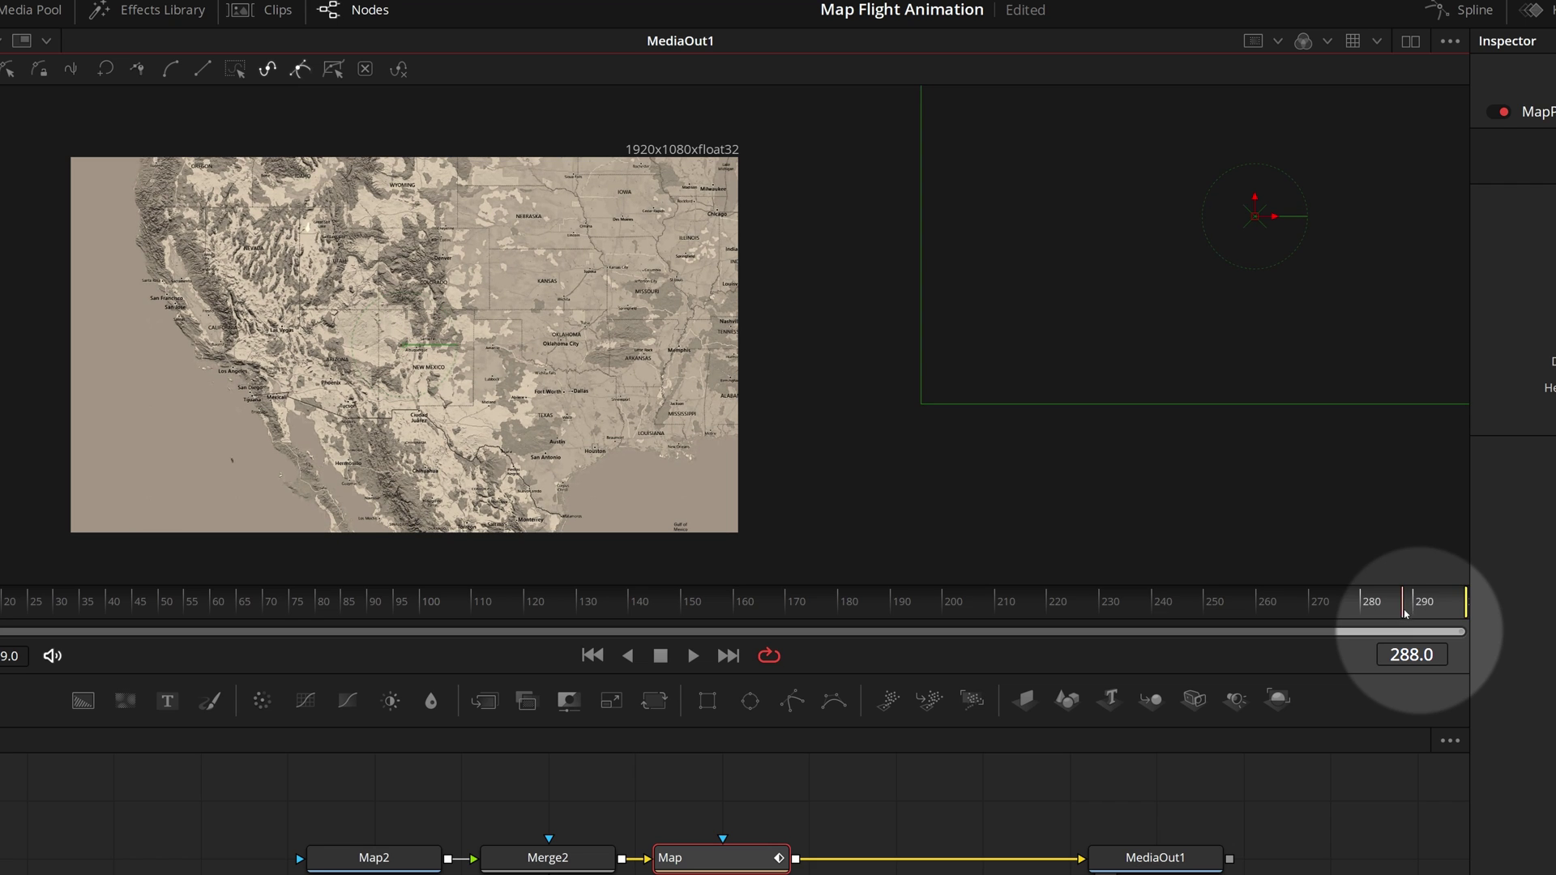
{"action": "left_click_drag", "start_coordinate": [1406, 614], "coordinate": [1488, 615]}
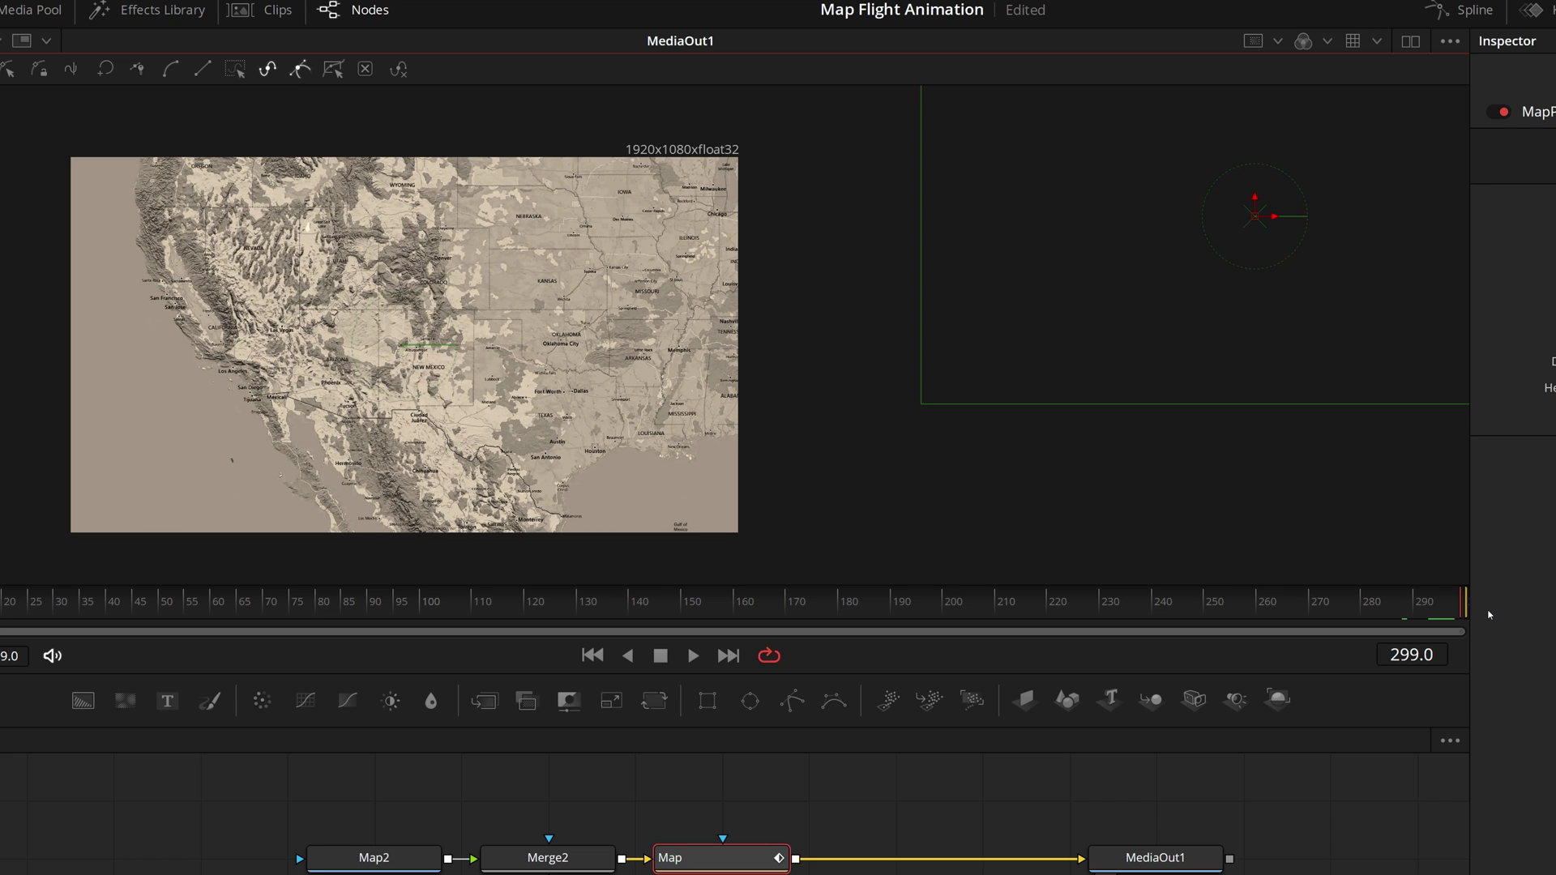
{"action": "left_click_drag", "start_coordinate": [1254, 217], "coordinate": [261, 287]}
{"action": "left_click_drag", "start_coordinate": [869, 418], "coordinate": [1363, 419]}
{"action": "left_click_drag", "start_coordinate": [755, 260], "coordinate": [10, 347]}
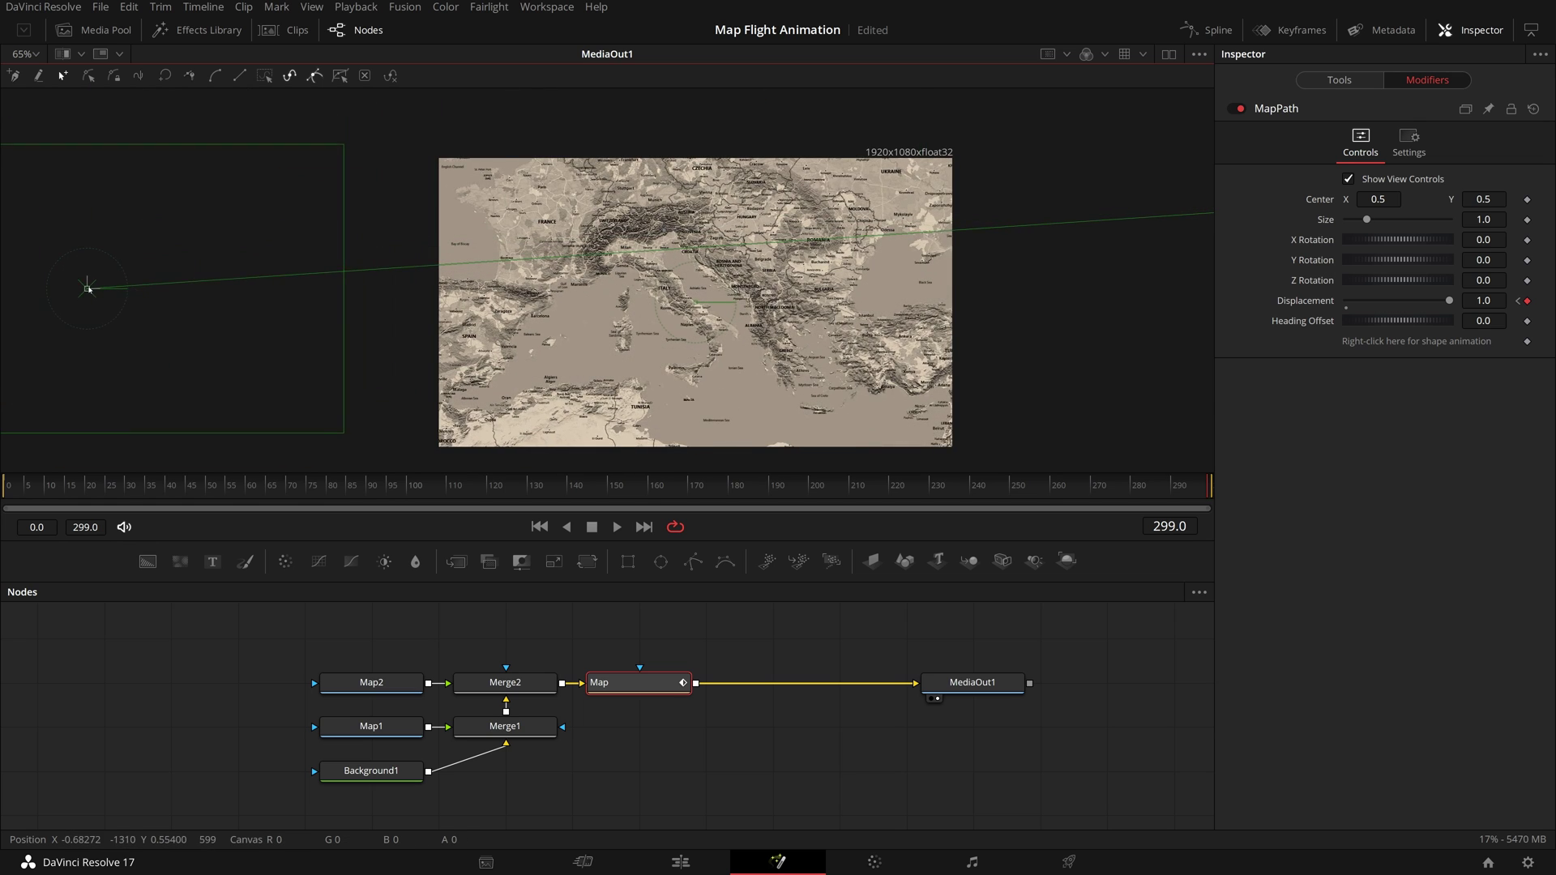
Return to frame 0, insert a Paint node between Map and MediaOut1, and rename it FlightRoute
{"action": "left_click_drag", "start_coordinate": [194, 489], "coordinate": [7, 519]}
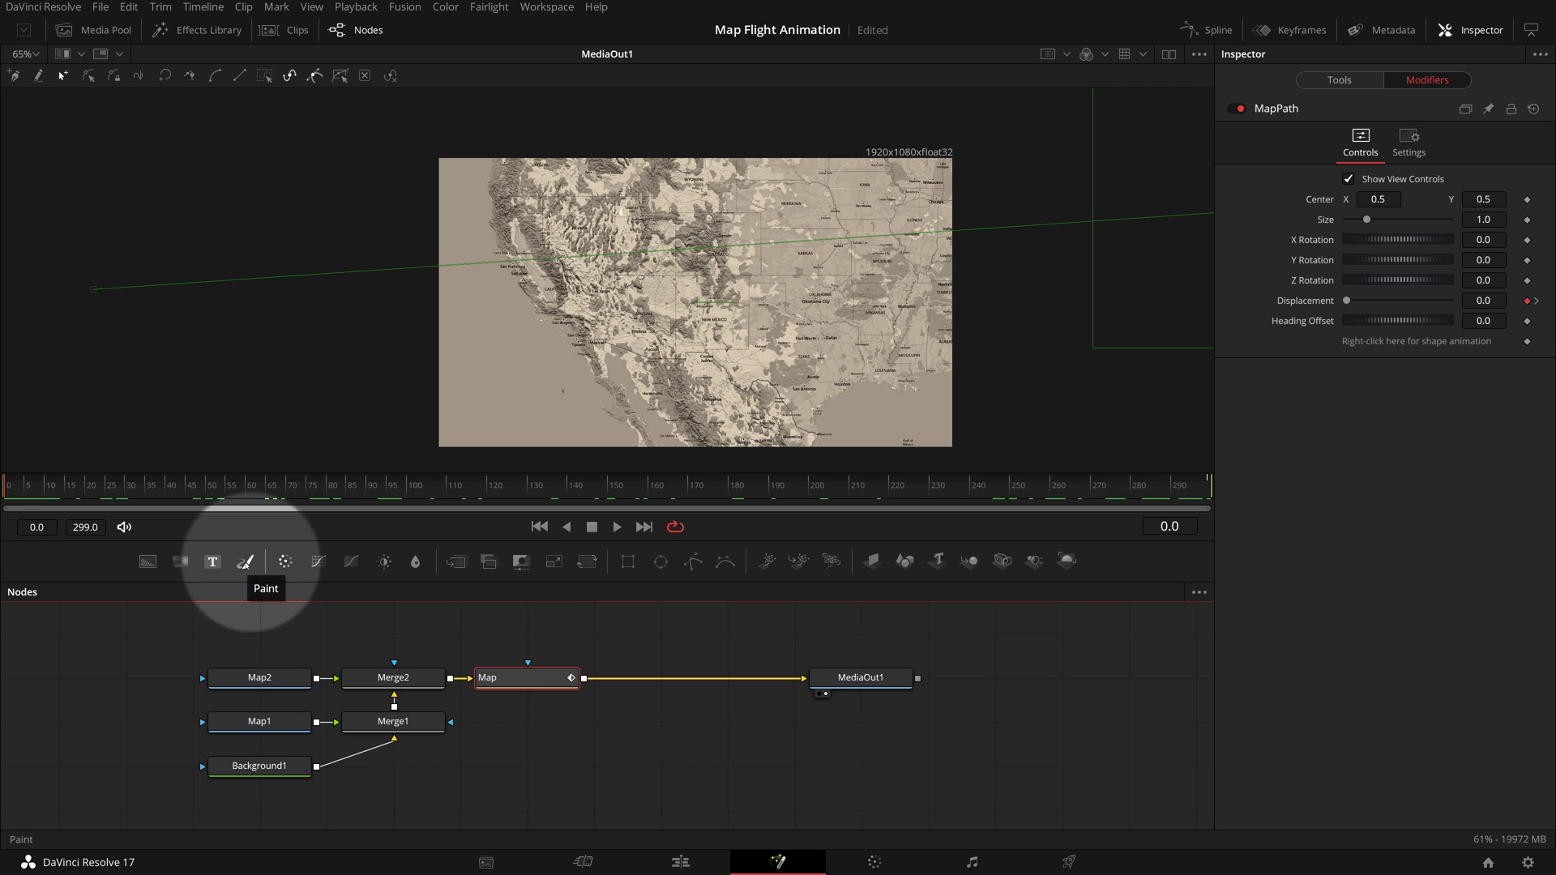
{"action": "mouse_move", "coordinate": [245, 561]}
{"action": "left_mouse_down"}
{"action": "mouse_move", "coordinate": [649, 618]}
{"action": "mouse_move", "coordinate": [691, 666]}
{"action": "mouse_move", "coordinate": [693, 700]}
{"action": "left_mouse_up"}
{"action": "key", "text": "F2"}
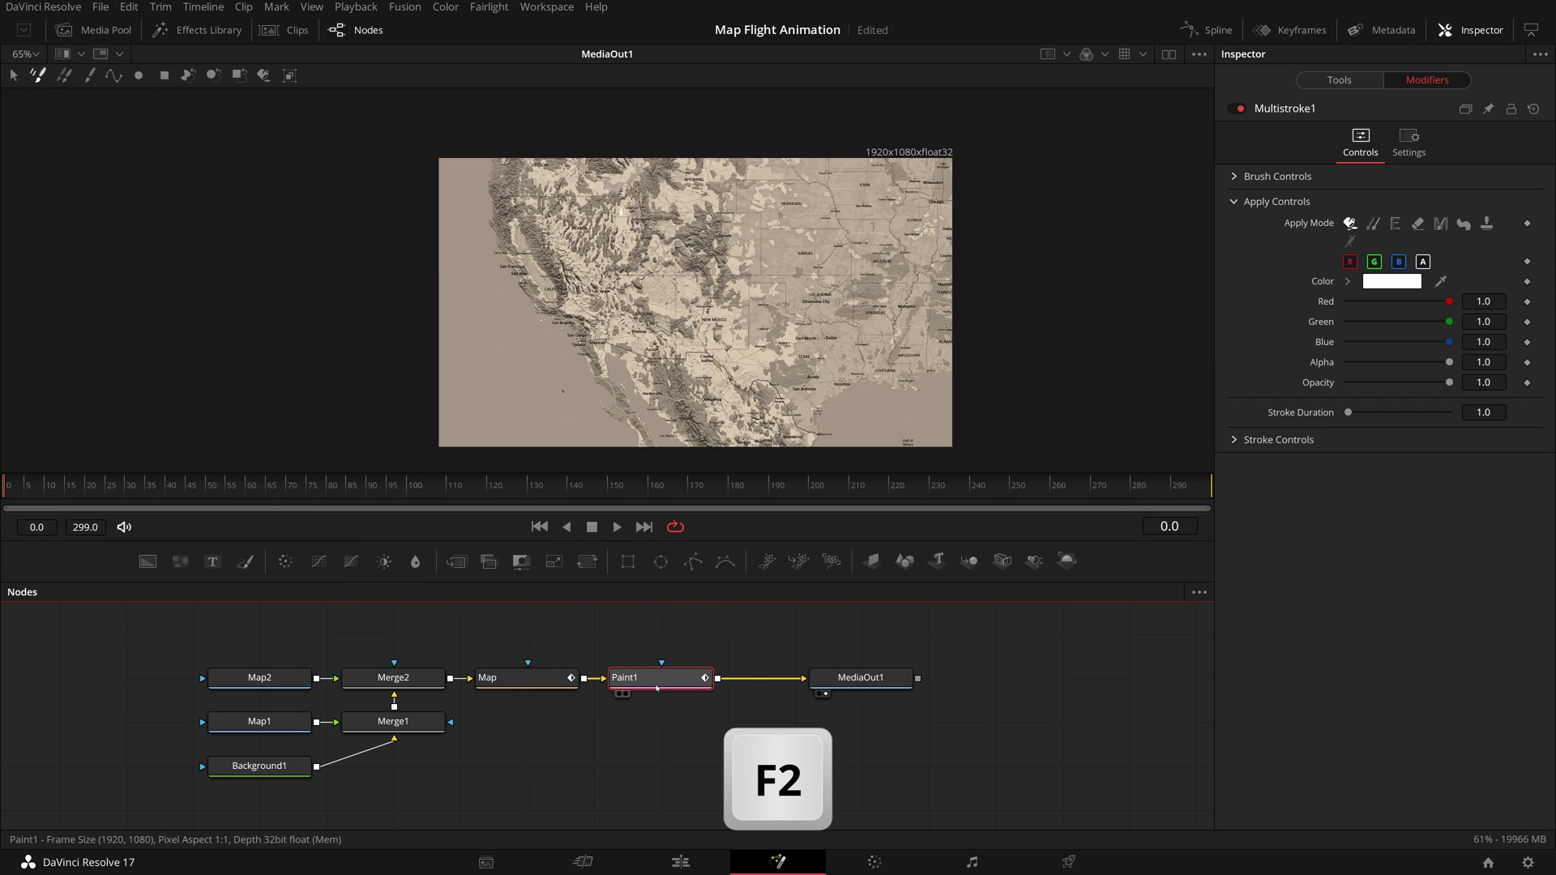
{"action": "type", "text": "FlightRout"}
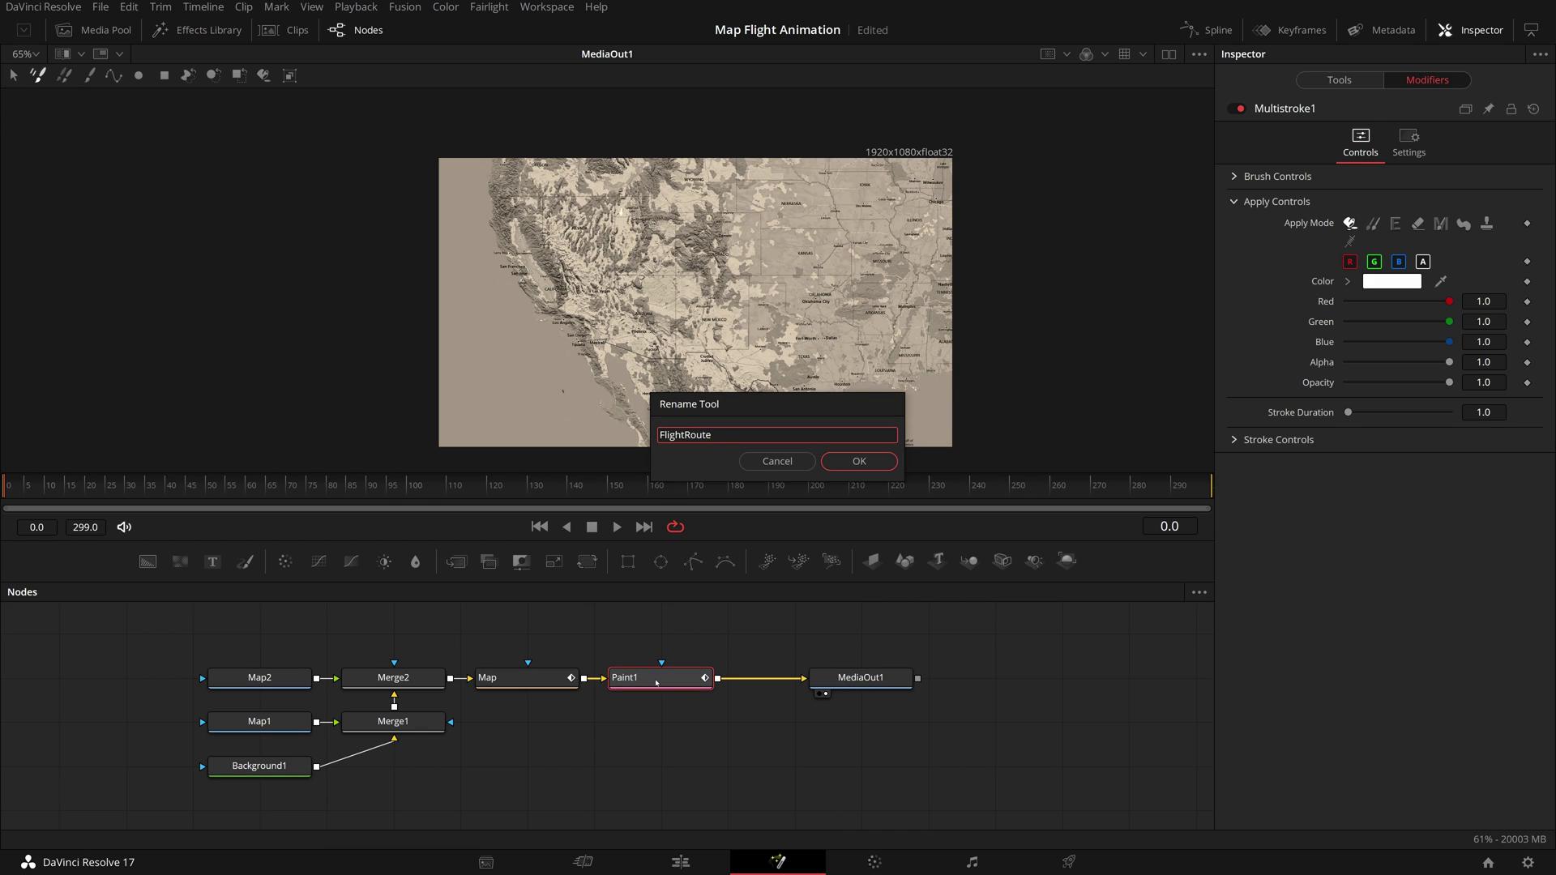
{"action": "type", "text": "e"}
{"action": "key", "text": "Return"}
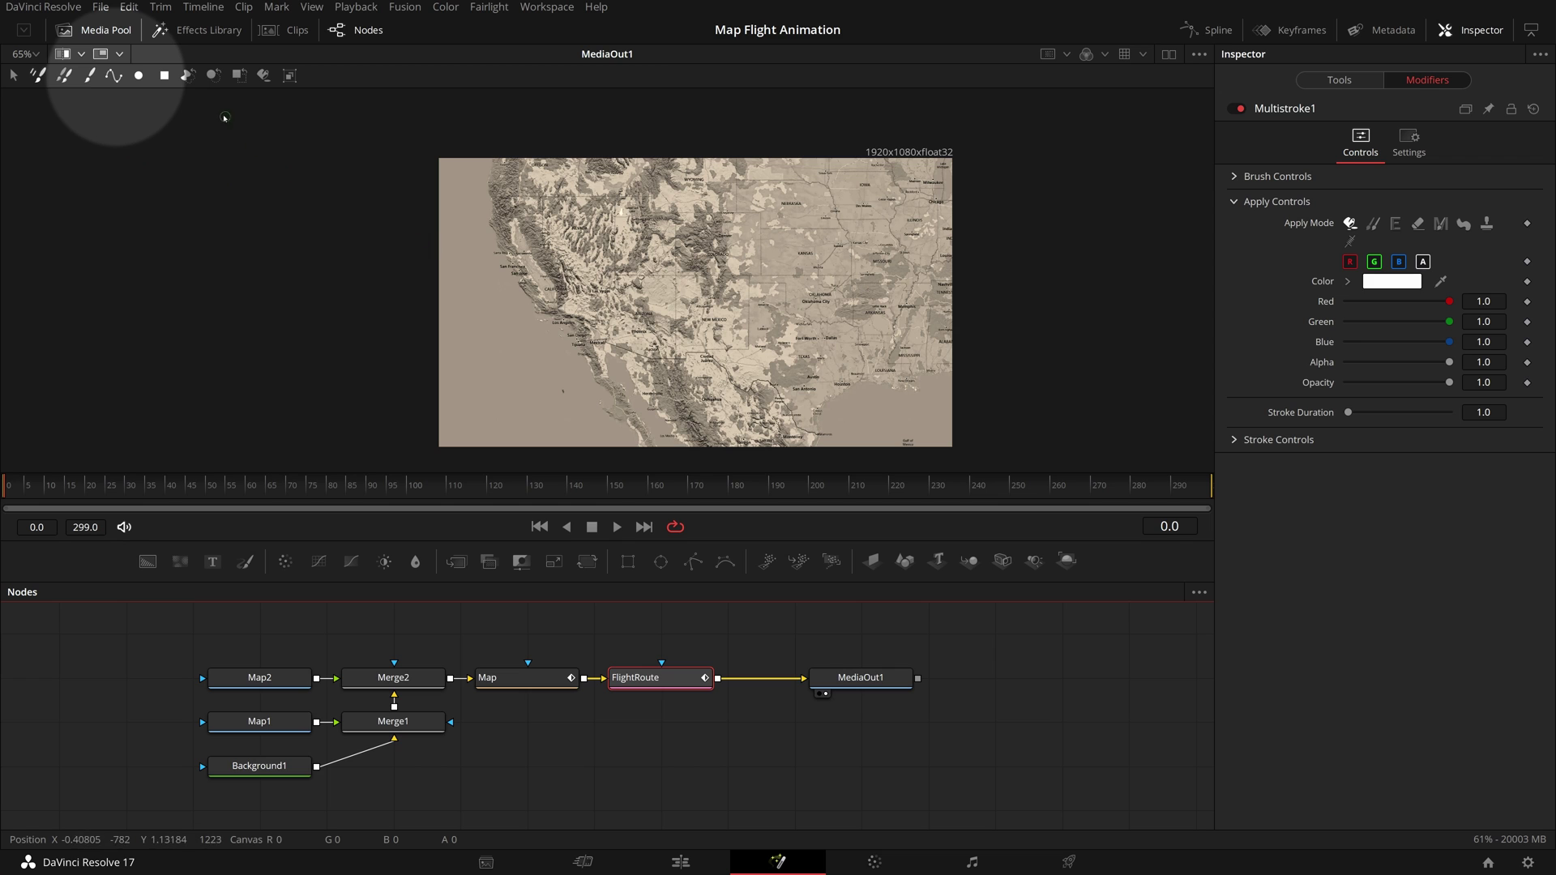
Add a PolylineStroke to the FlightRoute paint node and rename its modifier FlightPath
{"action": "left_click", "coordinate": [118, 79]}
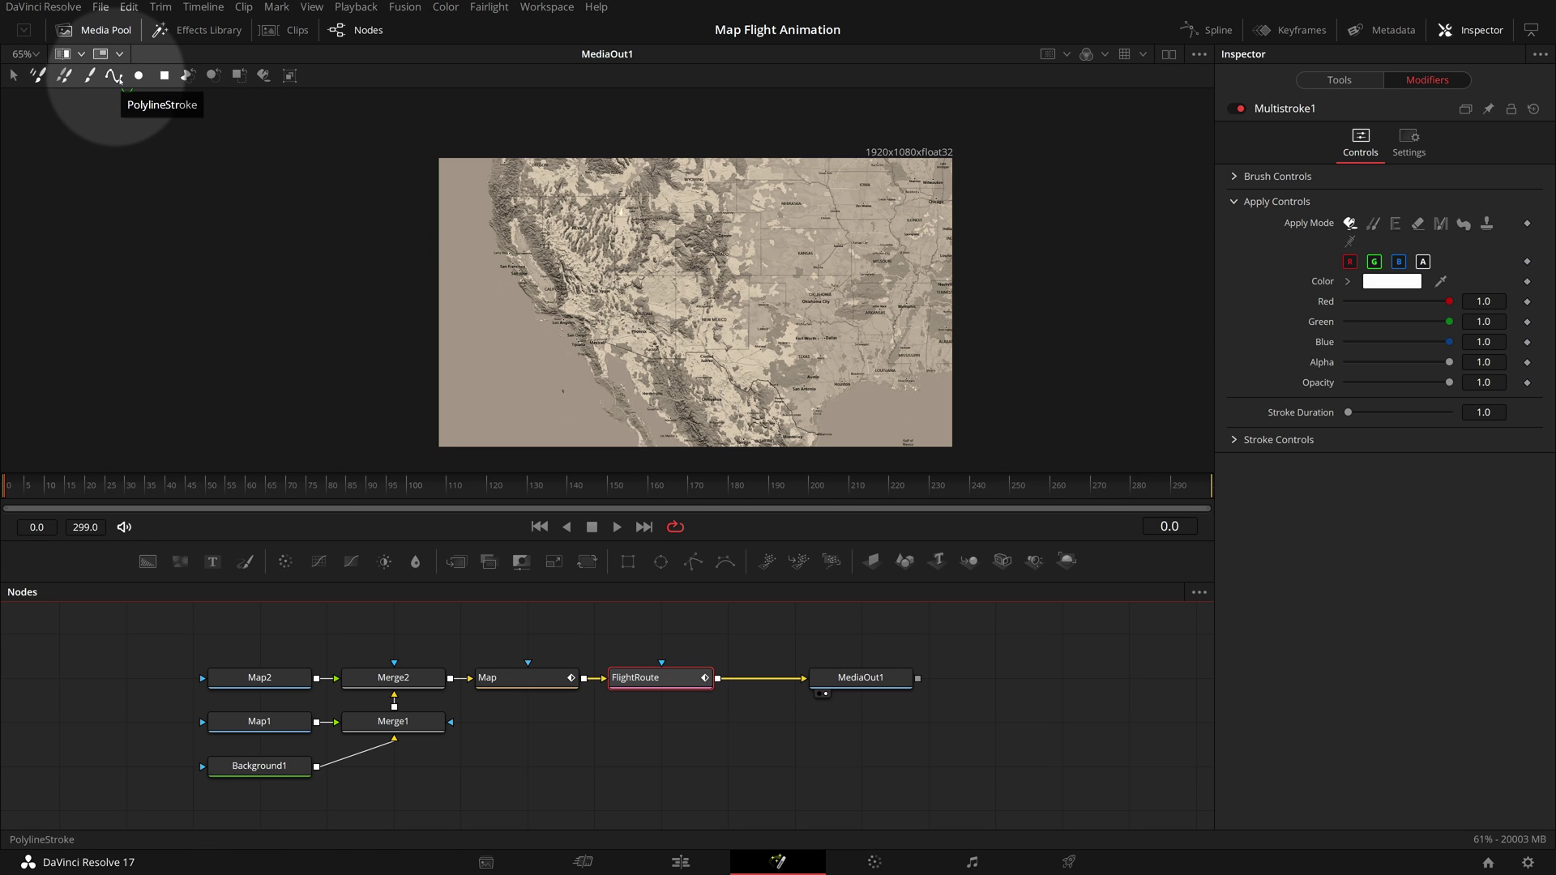
{"action": "left_click", "coordinate": [119, 80]}
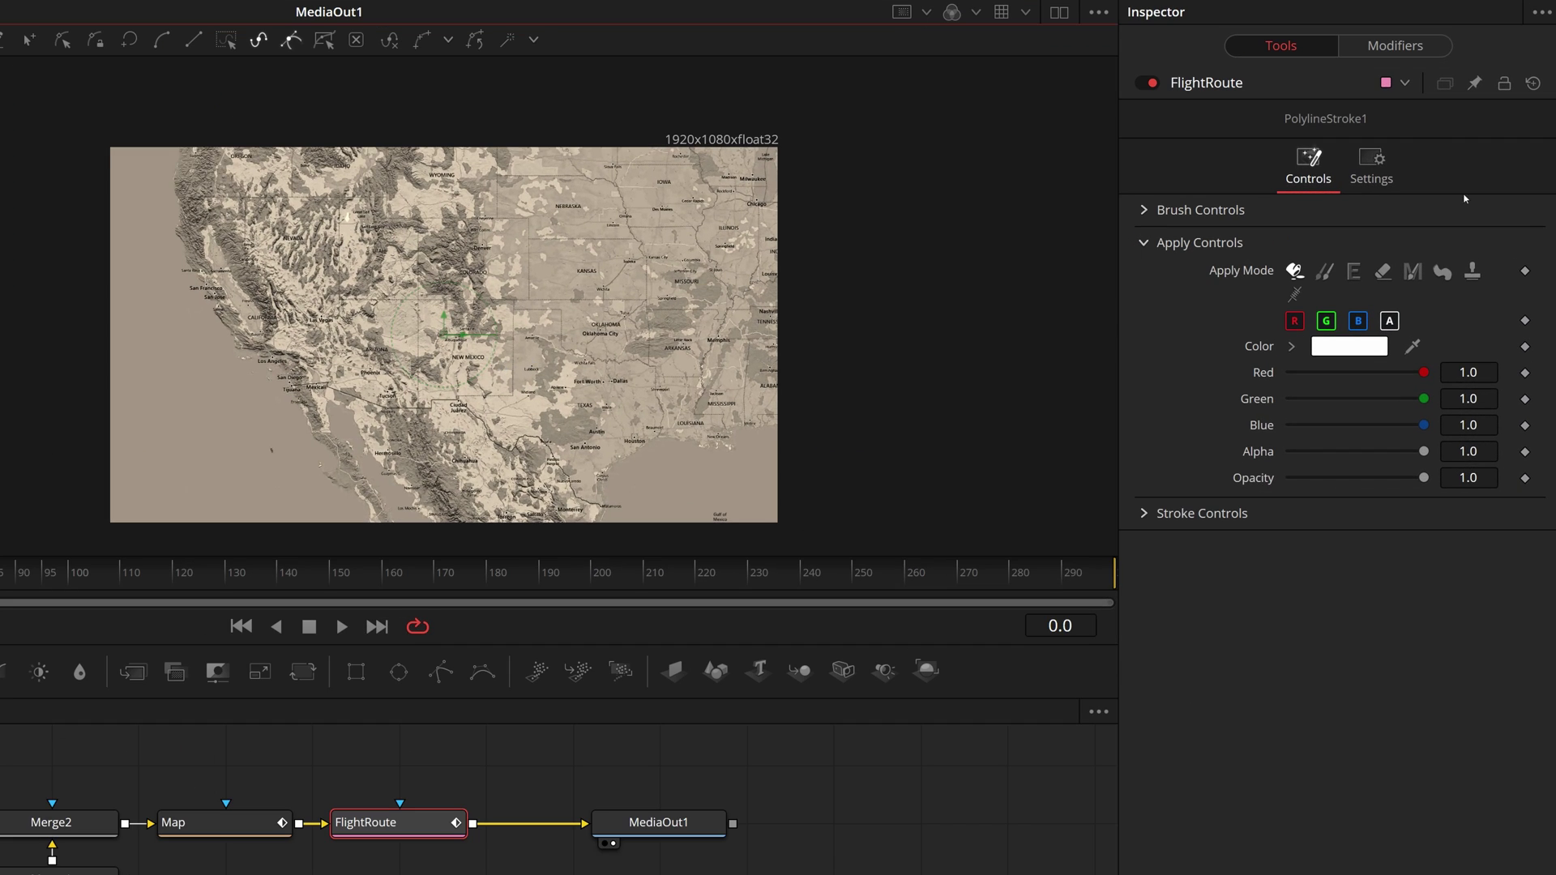
{"action": "left_click", "coordinate": [1395, 45]}
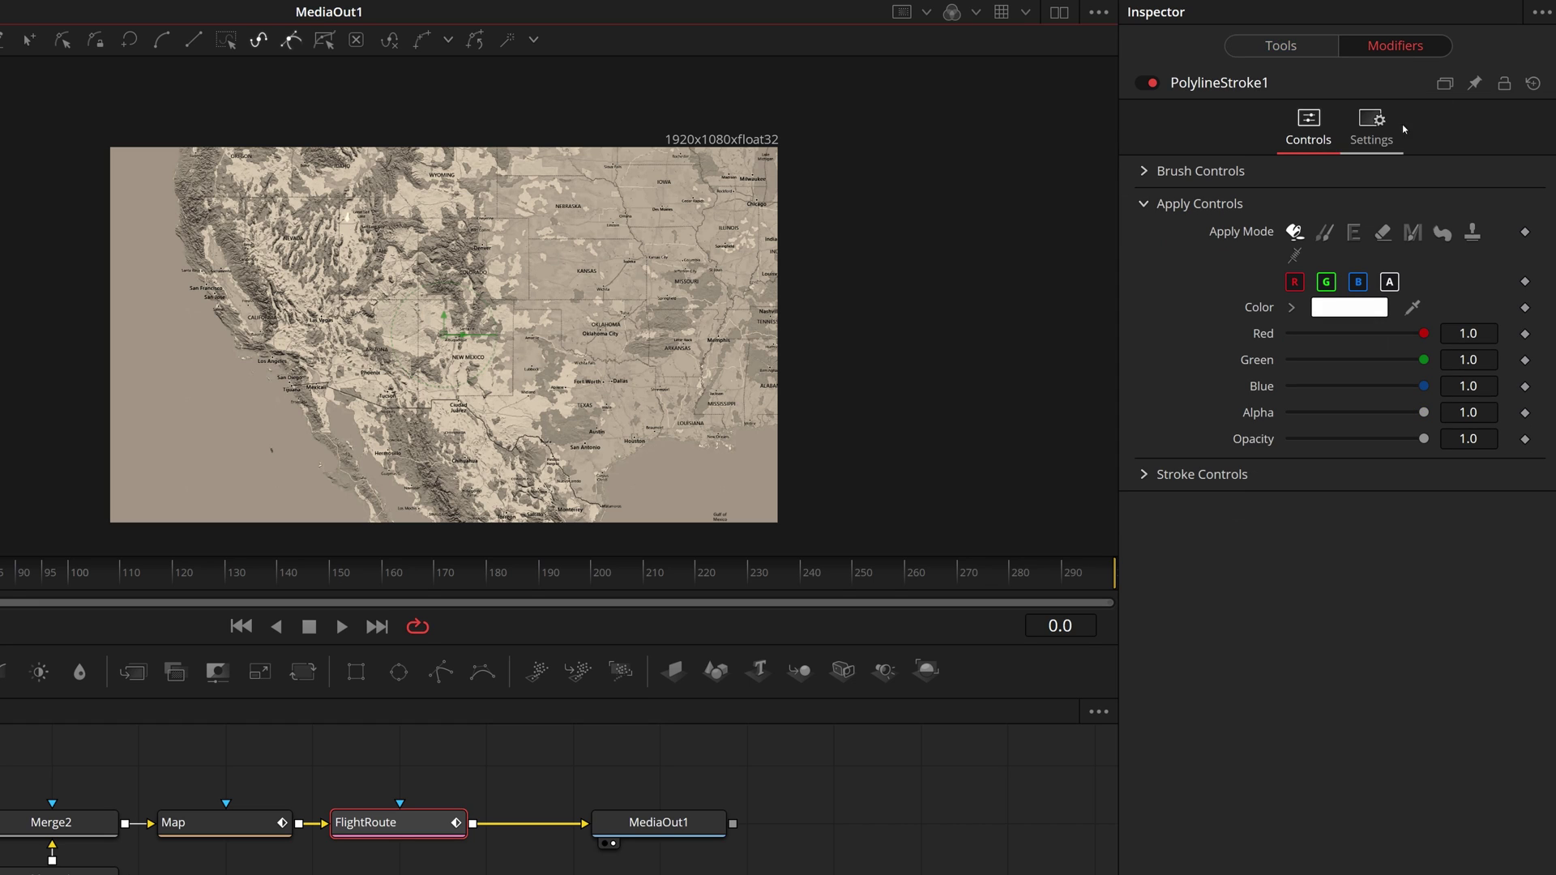
{"action": "right_click", "coordinate": [1262, 85]}
{"action": "left_click", "coordinate": [1346, 301]}
{"action": "type", "text": "FlightP"}
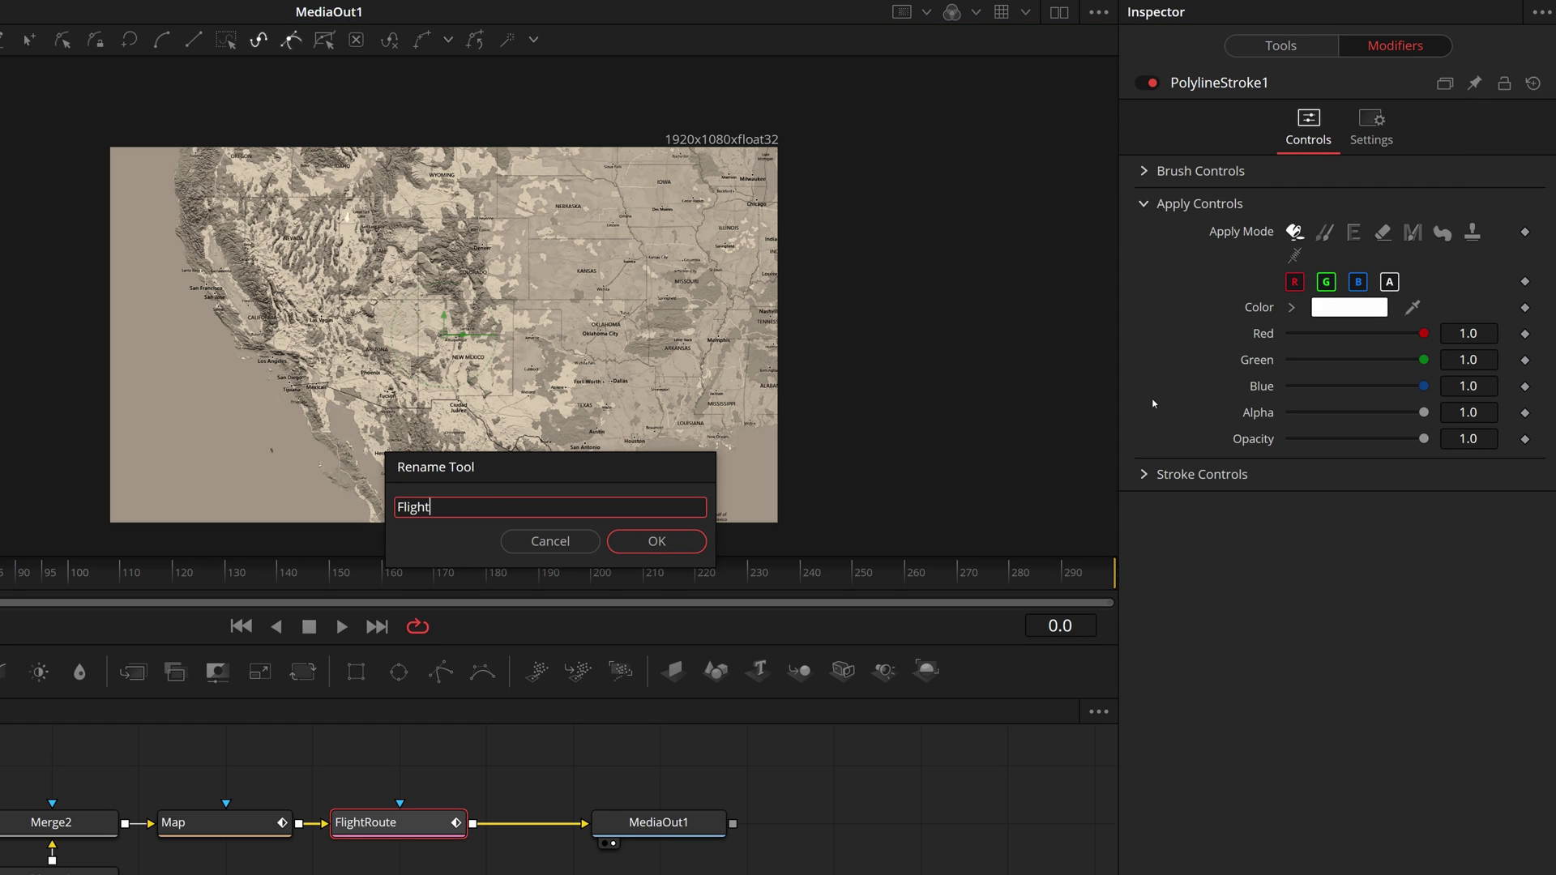
{"action": "type", "text": "ath"}
{"action": "left_click", "coordinate": [644, 541]}
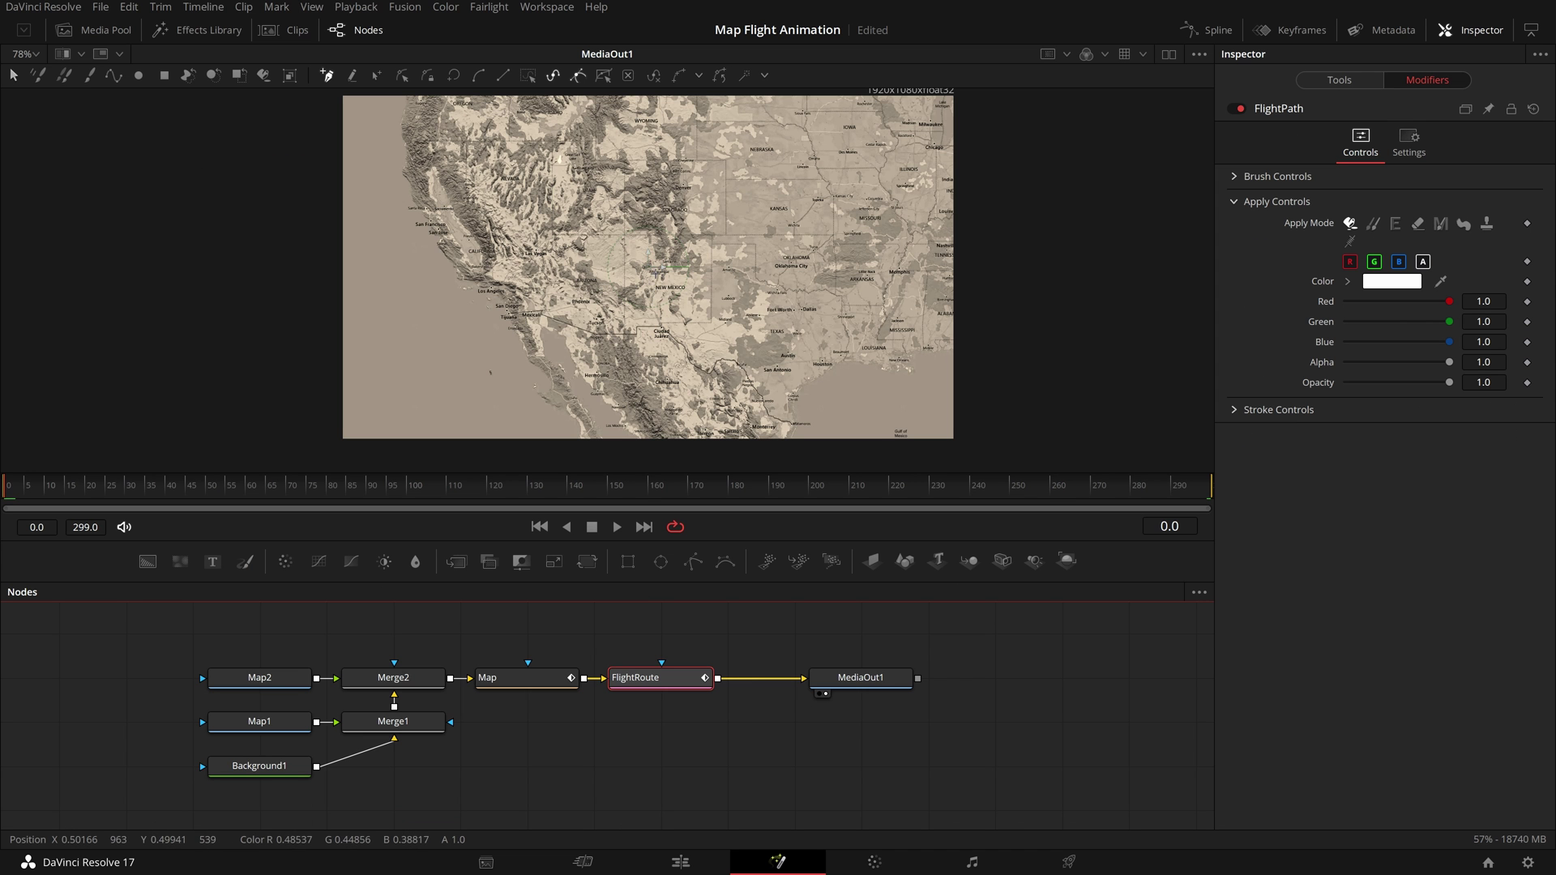
Connect the FlightPath Center to the MapPath Position so the stroke follows the map
{"action": "right_click", "coordinate": [648, 270]}
{"action": "mouse_move", "coordinate": [698, 580]}
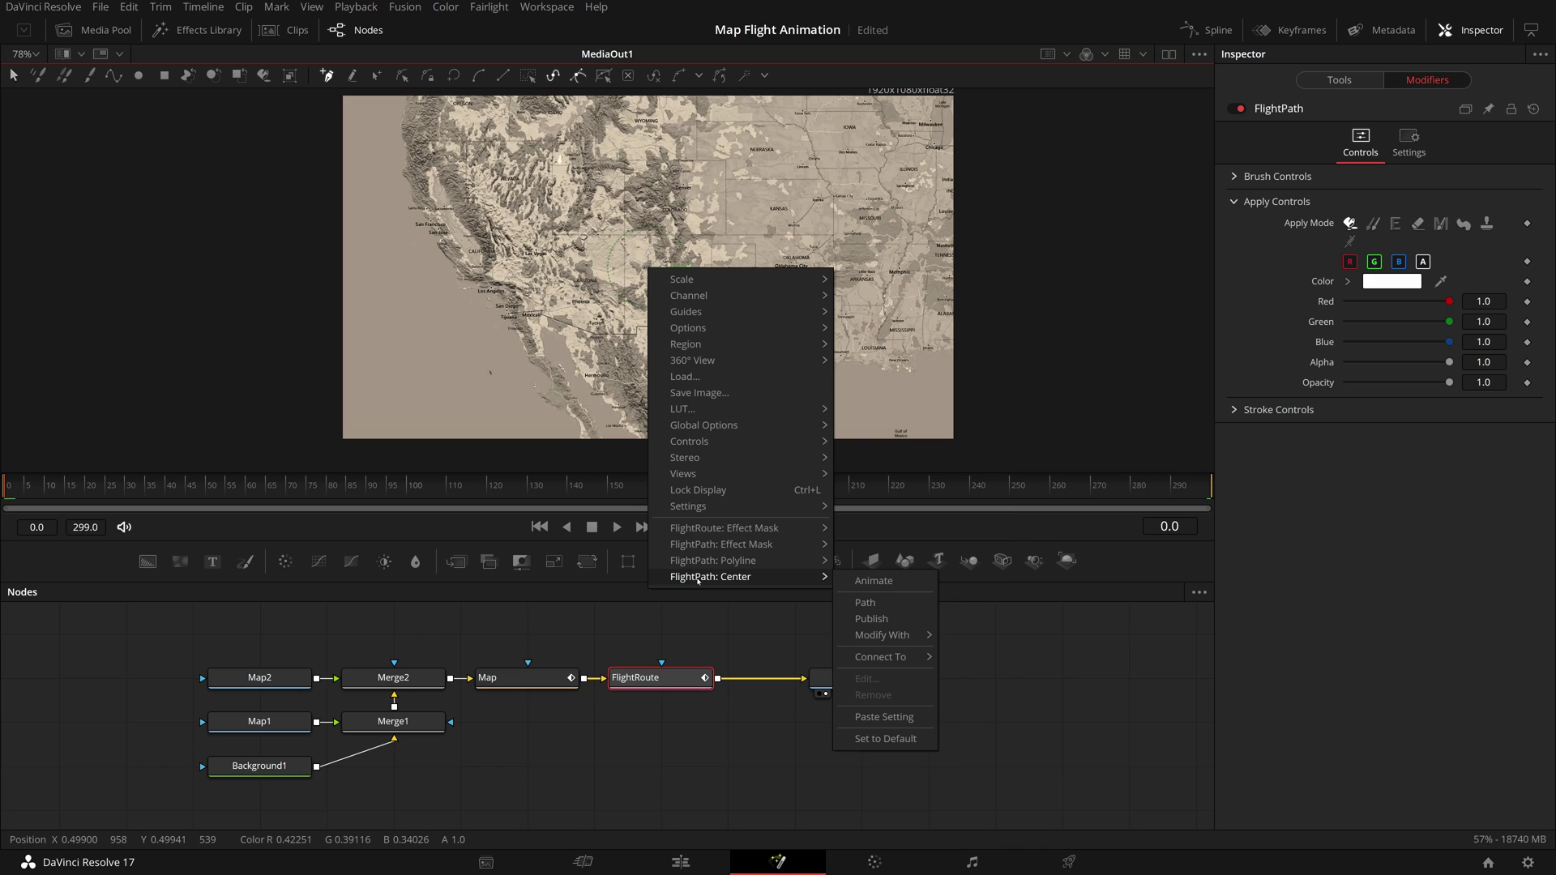
{"action": "mouse_move", "coordinate": [883, 658]}
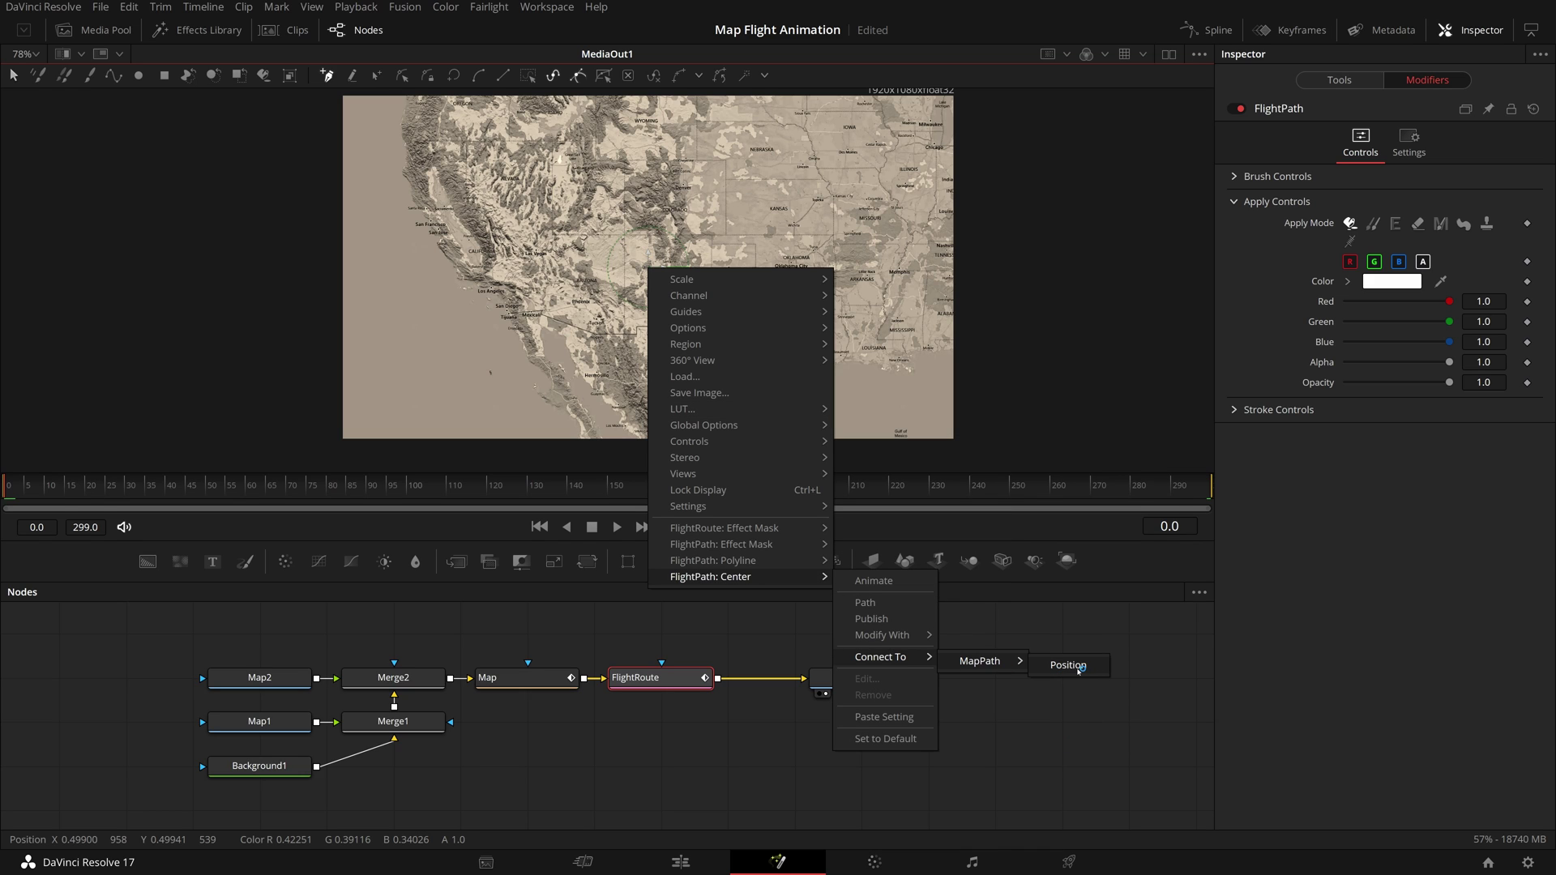
{"action": "left_click", "coordinate": [1068, 665]}
Draw the flight stroke by placing its start point on Los Angeles at frame 0 and its end point on Greece at frame 299
{"action": "left_click_drag", "start_coordinate": [49, 490], "coordinate": [3, 493]}
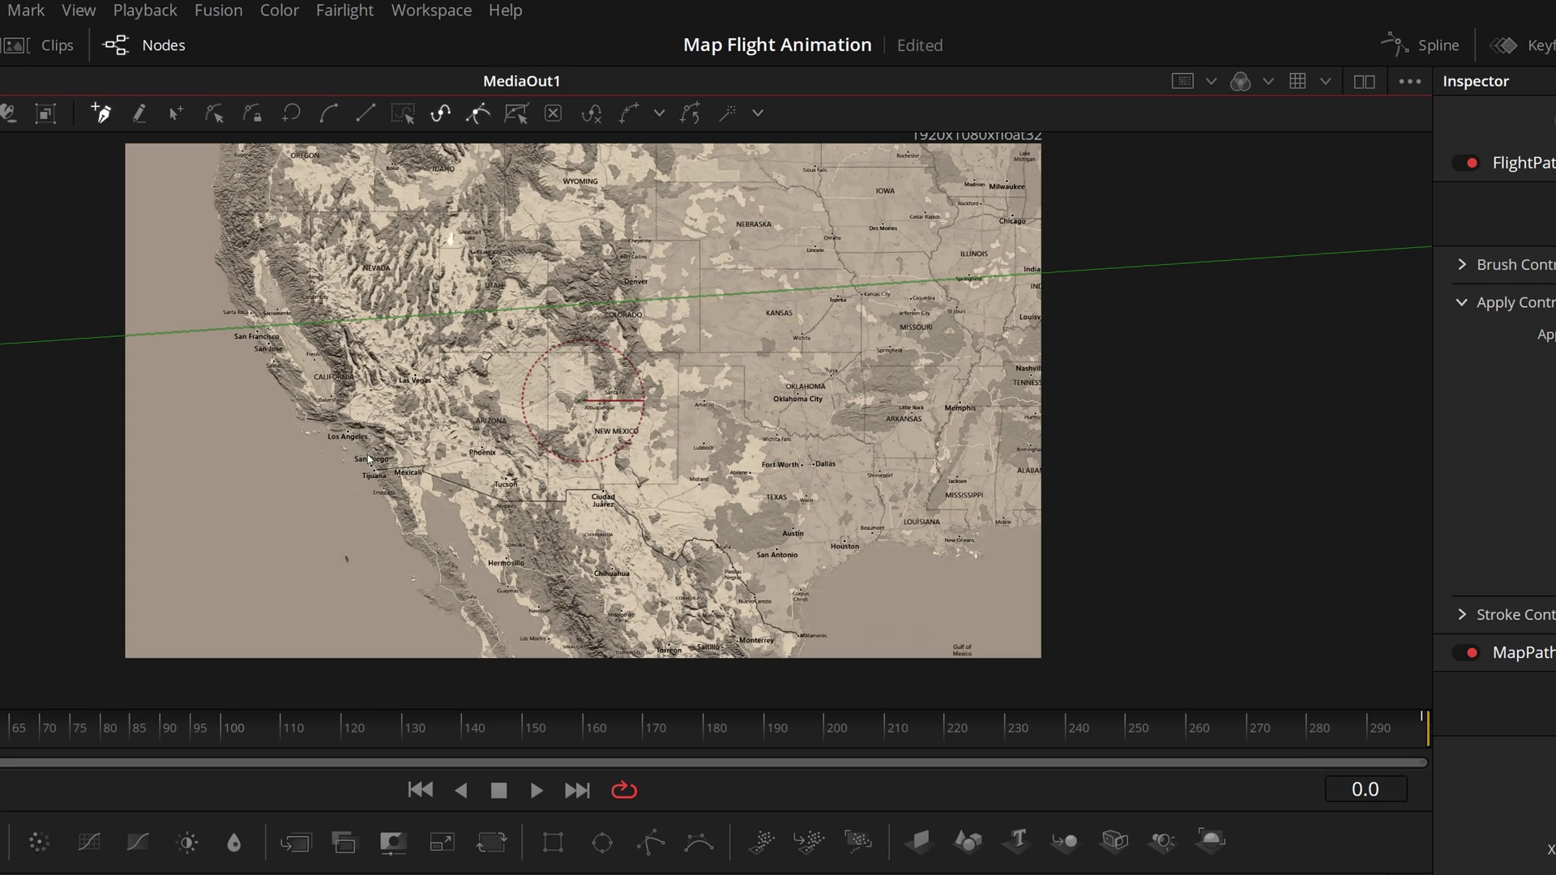
{"action": "left_click", "coordinate": [493, 292]}
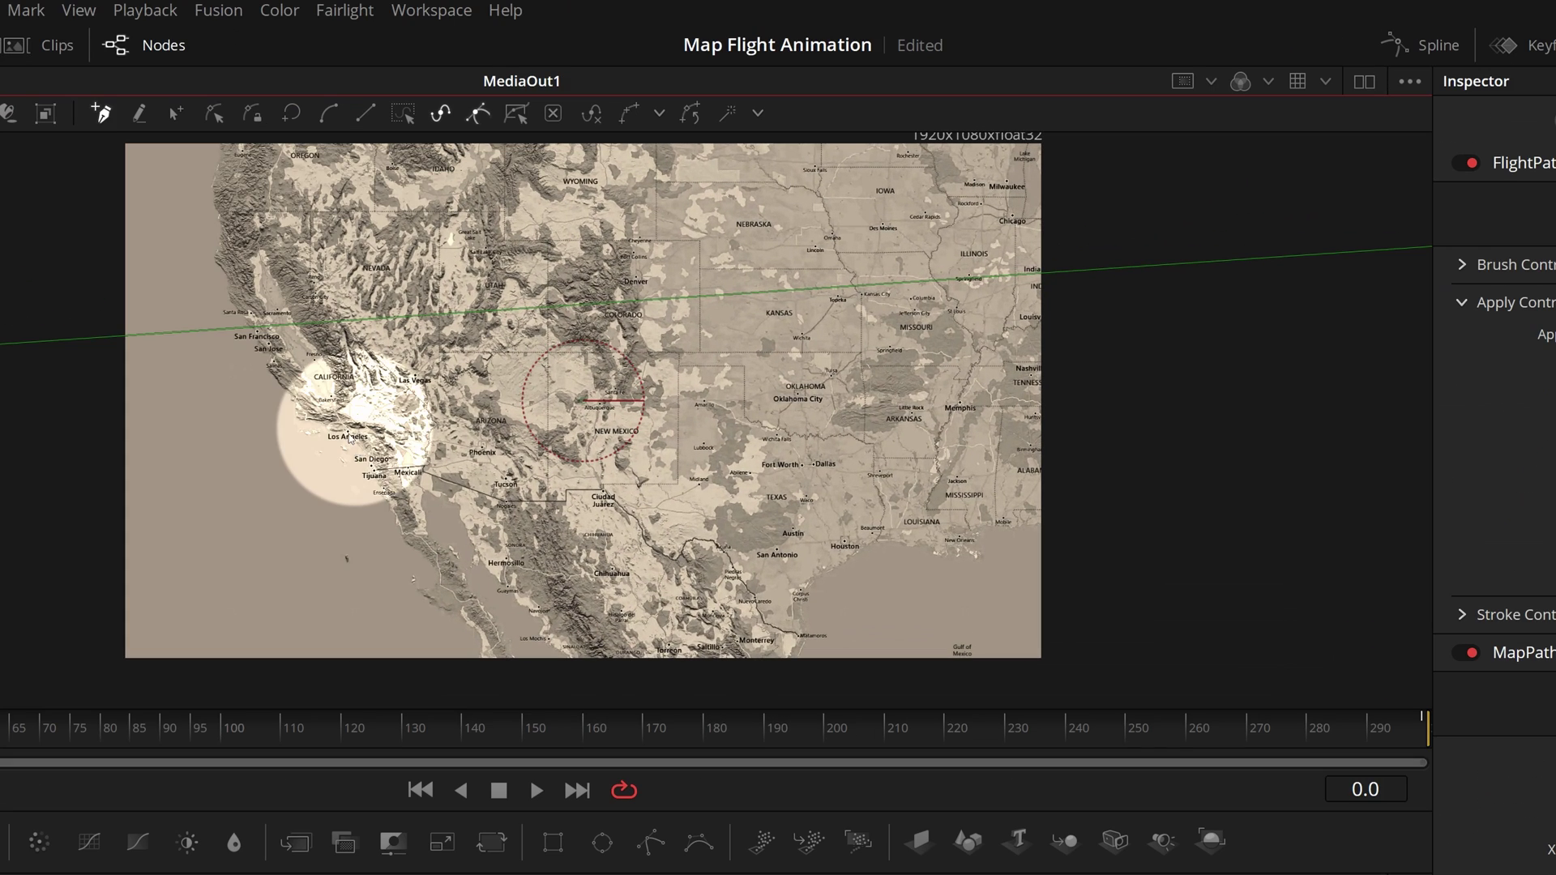
{"action": "left_click", "coordinate": [350, 433]}
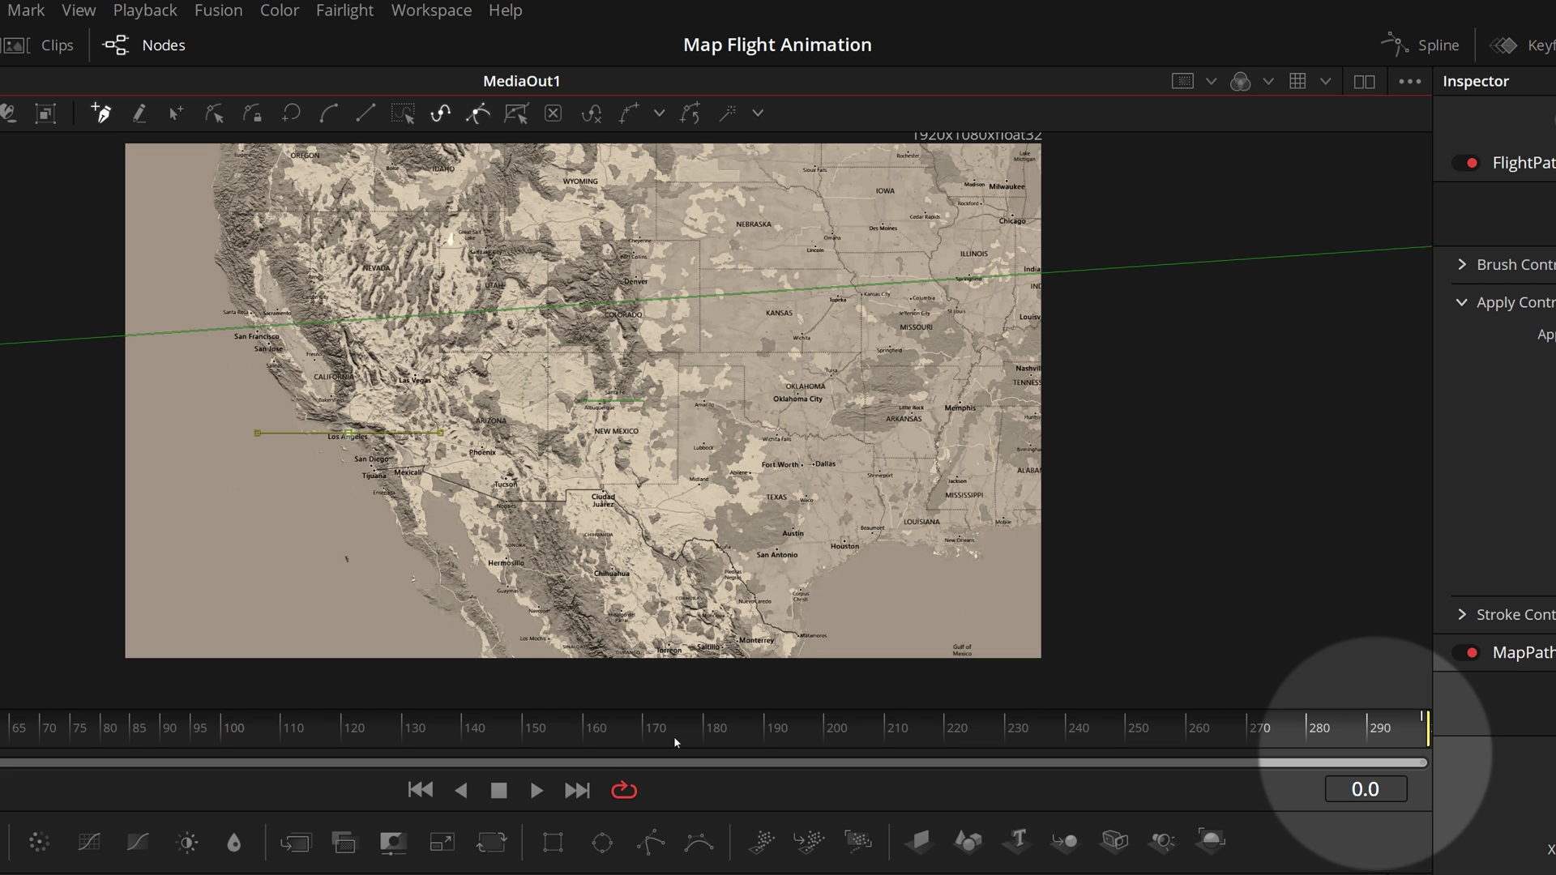
{"action": "left_click_drag", "start_coordinate": [1362, 740], "coordinate": [1441, 740]}
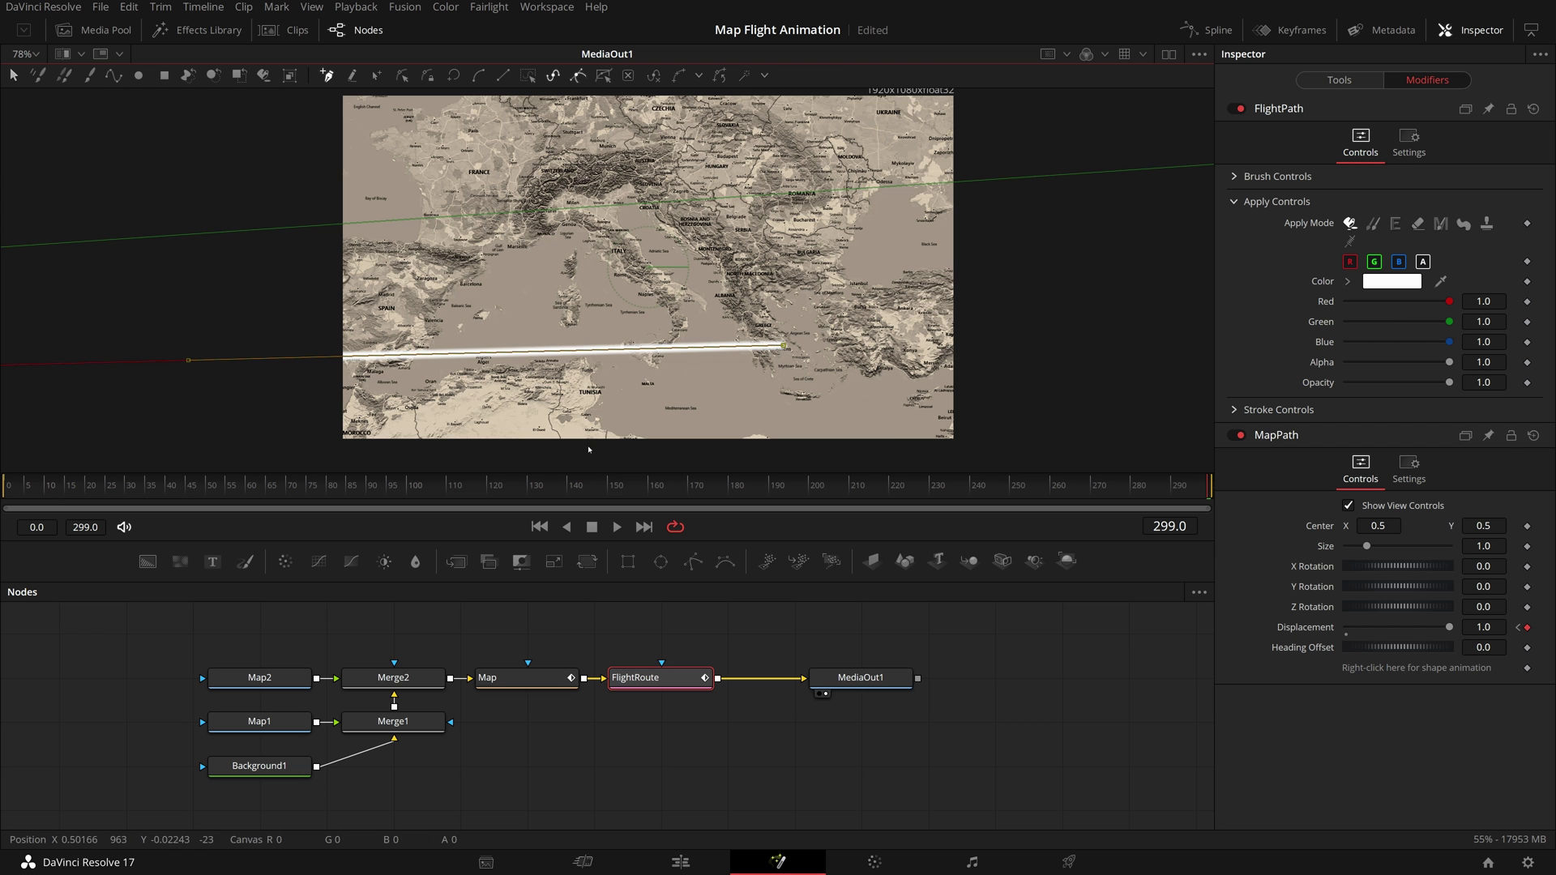
Use Insert and Modify to add route points in Florida and at New York, moving through the timeline to frame 110
{"action": "left_click", "coordinate": [21, 486]}
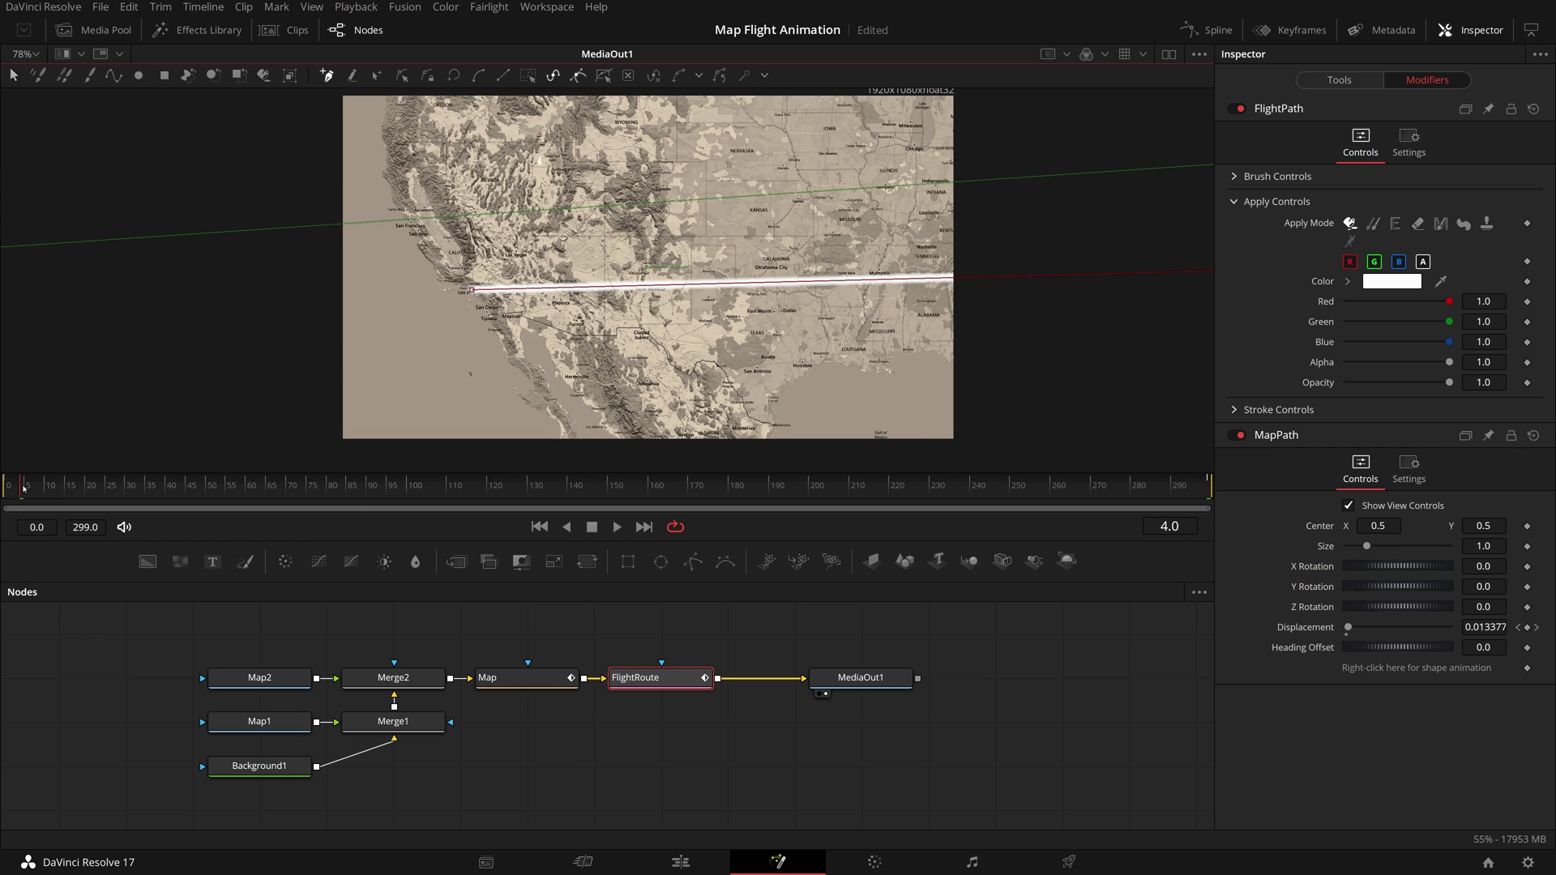
{"action": "left_click", "coordinate": [3, 487]}
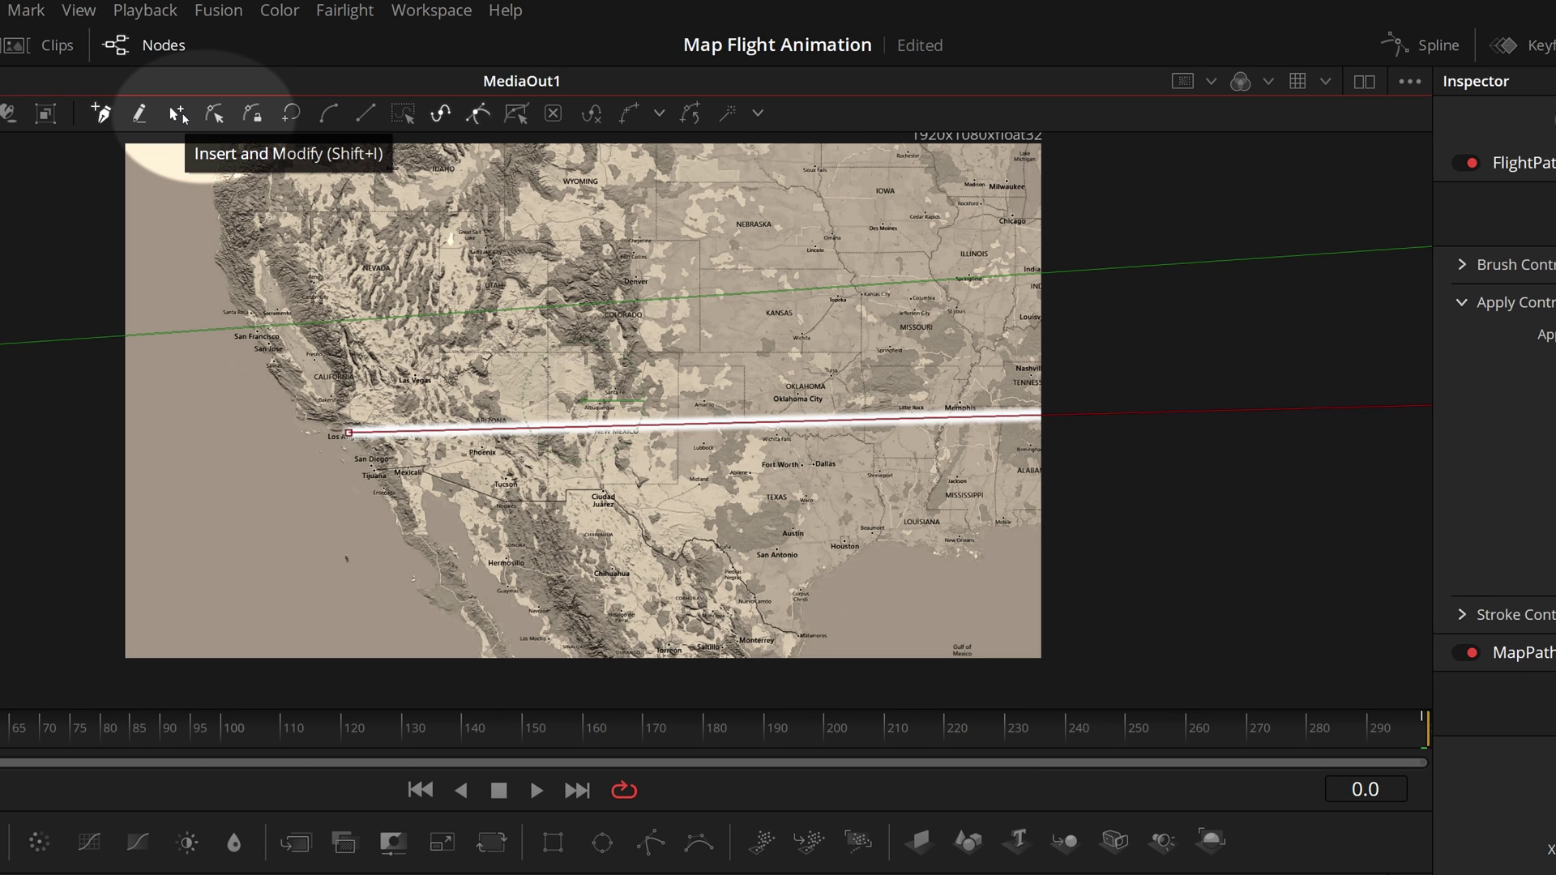
{"action": "left_click", "coordinate": [177, 115]}
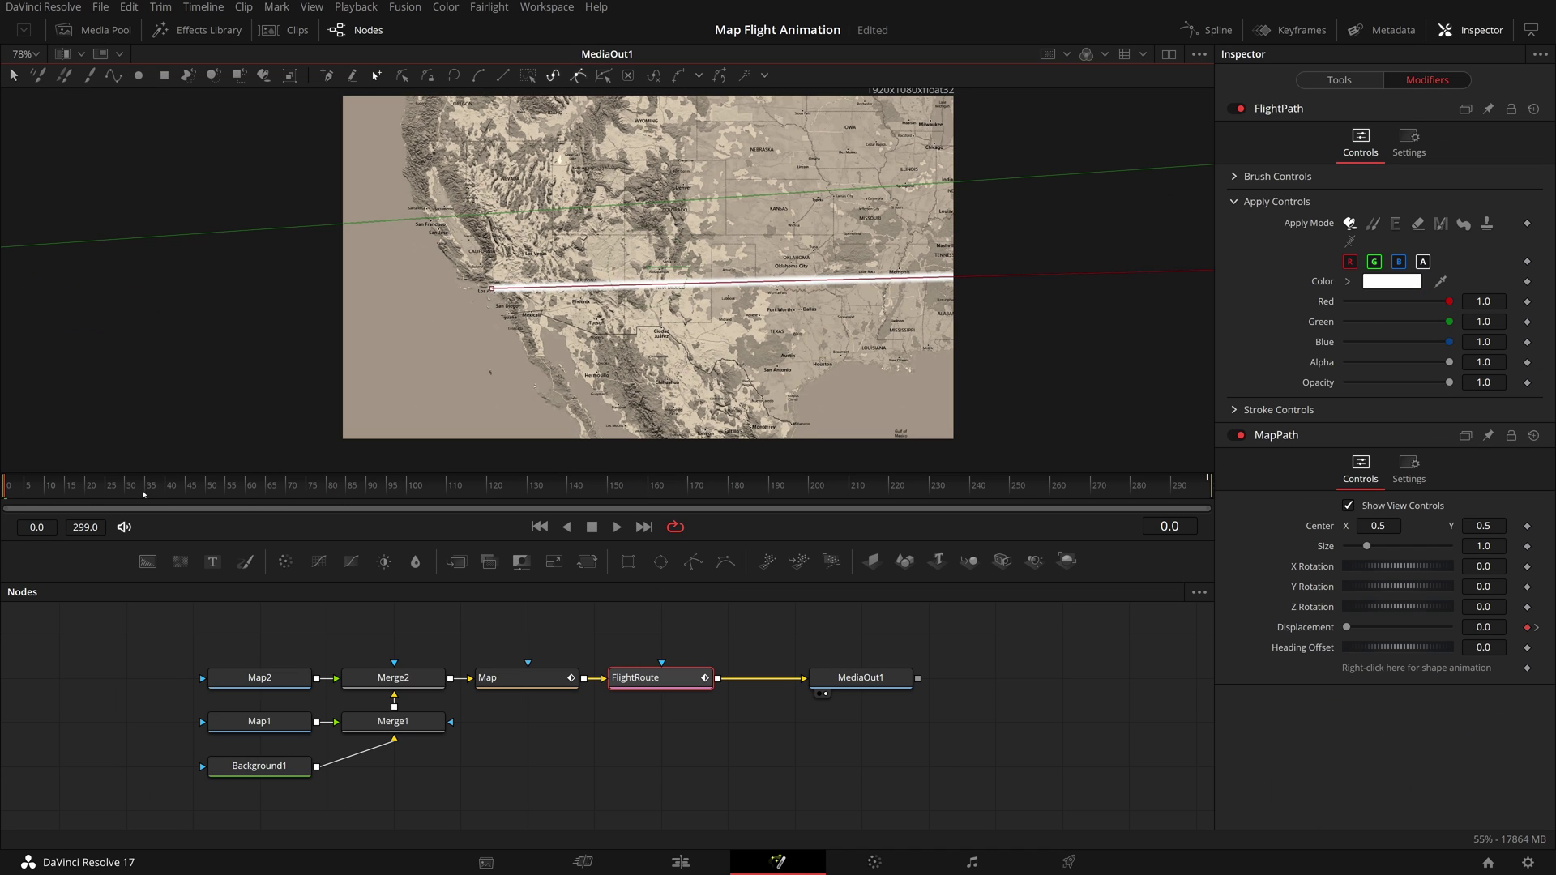
{"action": "left_click", "coordinate": [134, 493]}
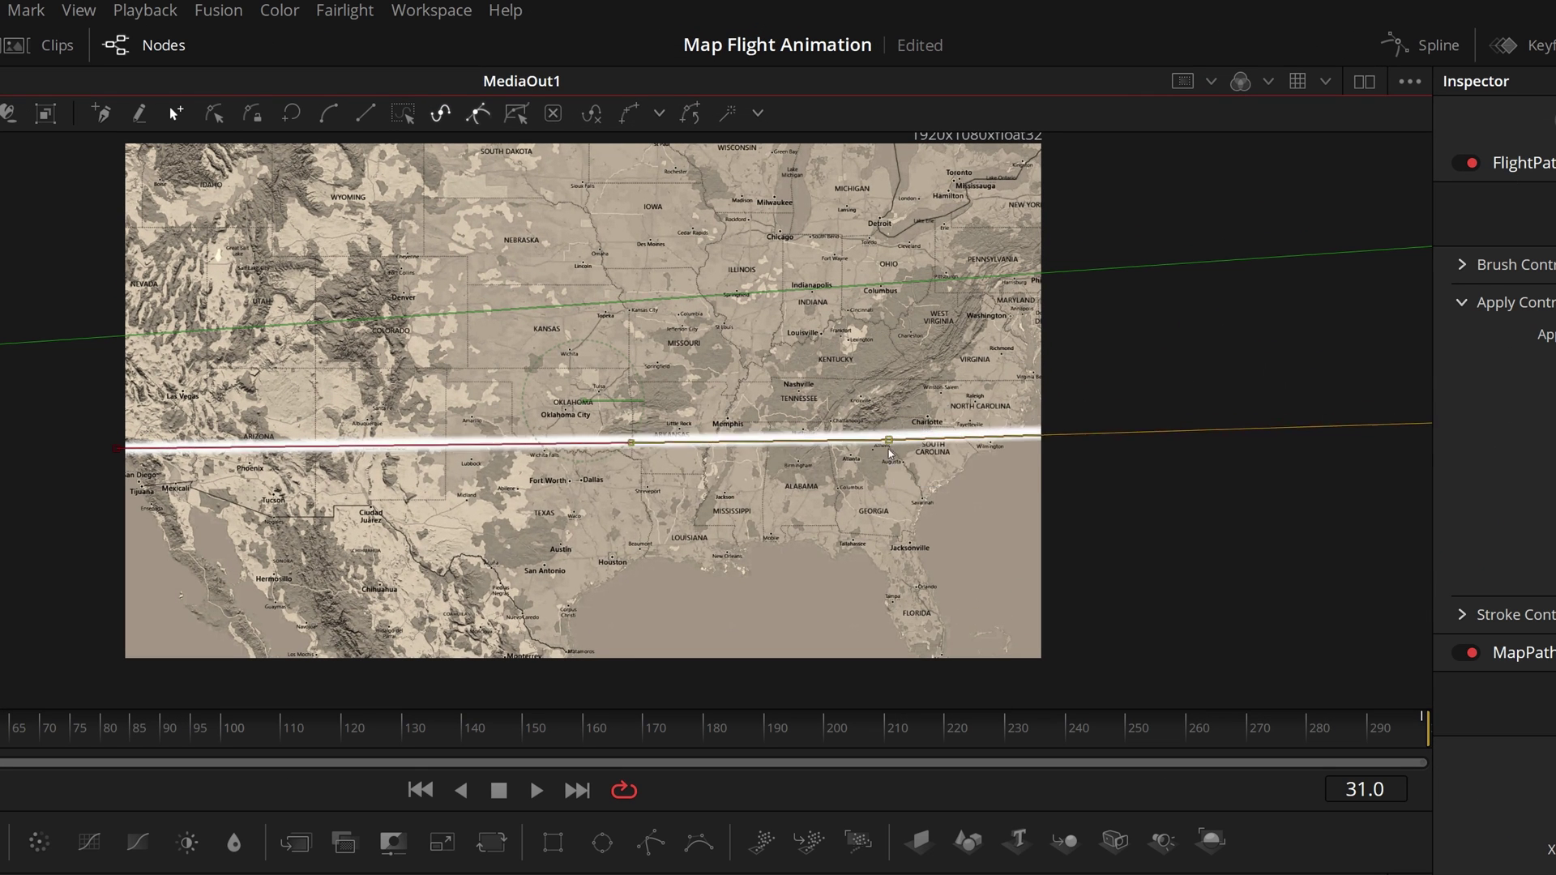
{"action": "left_click_drag", "start_coordinate": [889, 451], "coordinate": [917, 589]}
{"action": "left_click", "coordinate": [294, 721]}
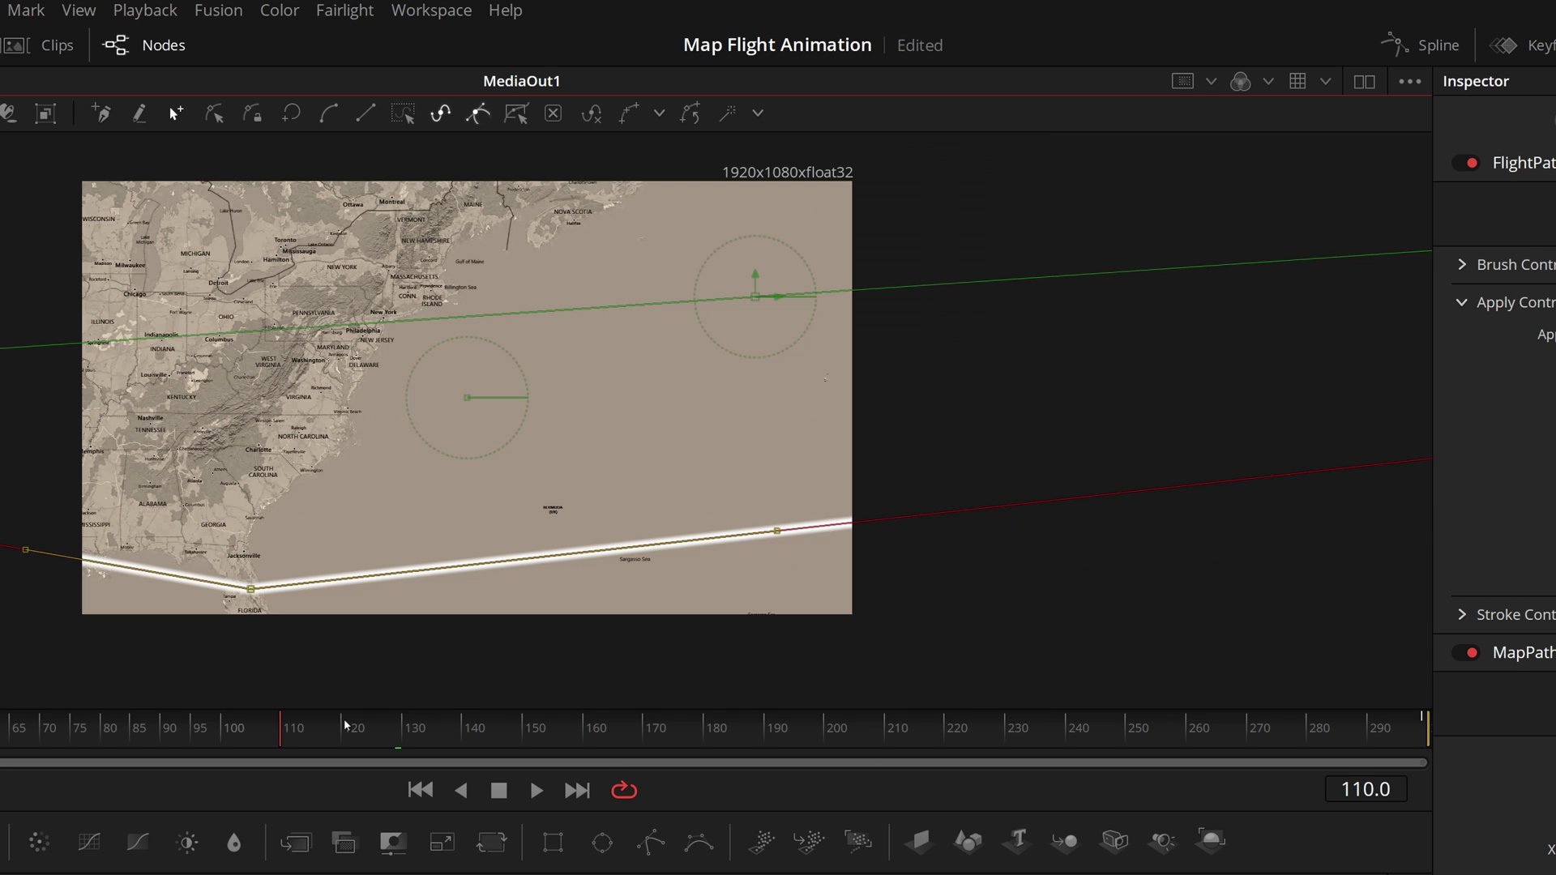
{"action": "left_click_drag", "start_coordinate": [609, 556], "coordinate": [385, 321]}
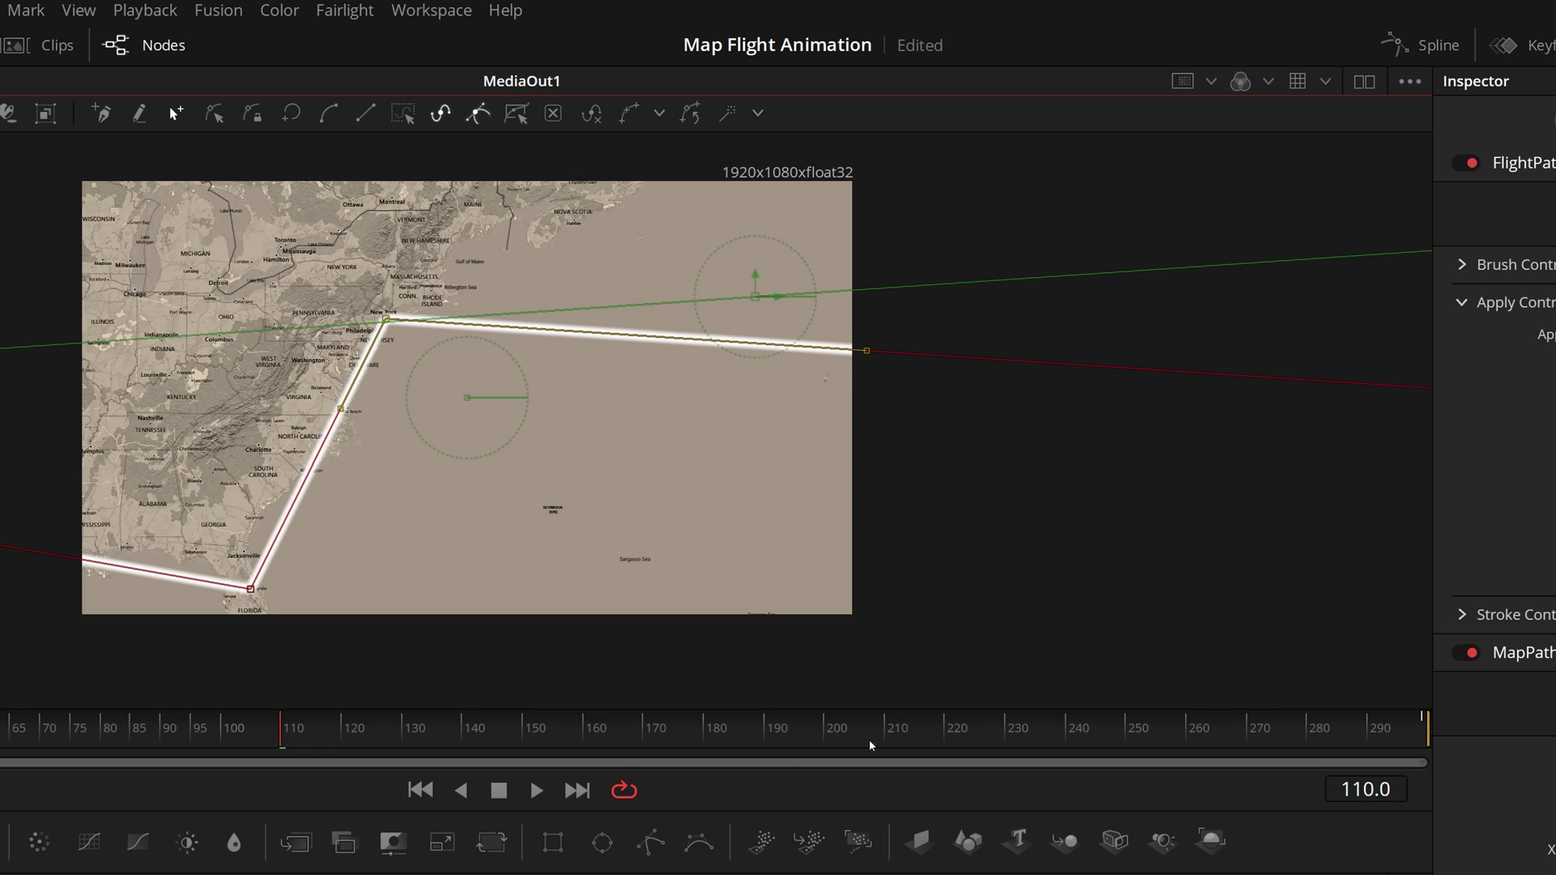
At frame 233, lower the map's motion path to bring the United Kingdom into frame, and add route points in southern England and central Italy
{"action": "left_click", "coordinate": [587, 741]}
{"action": "left_click_drag", "start_coordinate": [587, 741], "coordinate": [981, 737]}
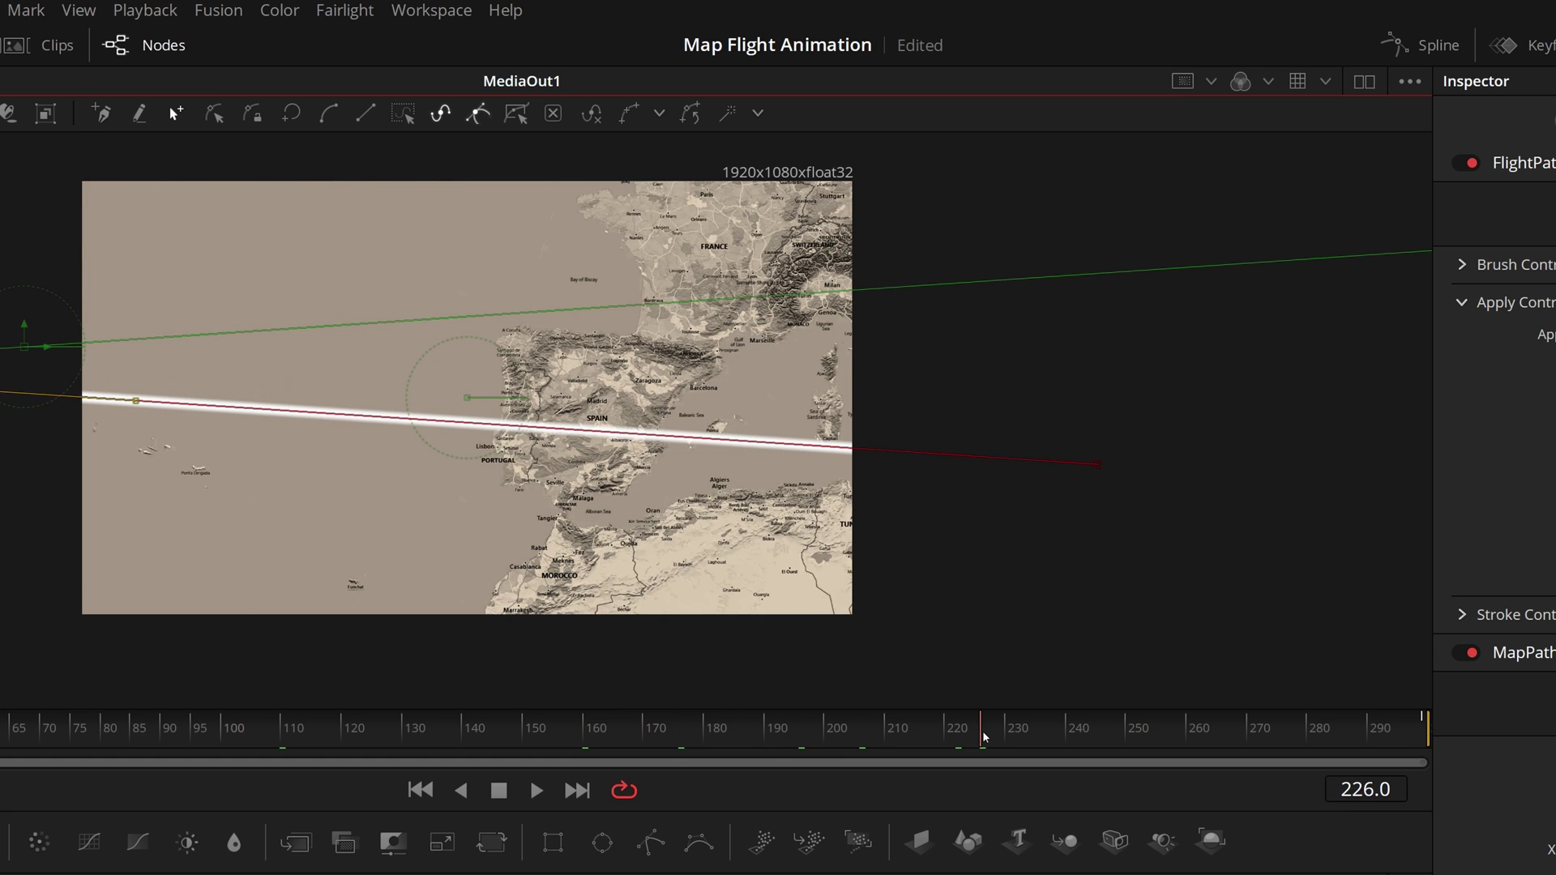
{"action": "left_click", "coordinate": [1023, 736]}
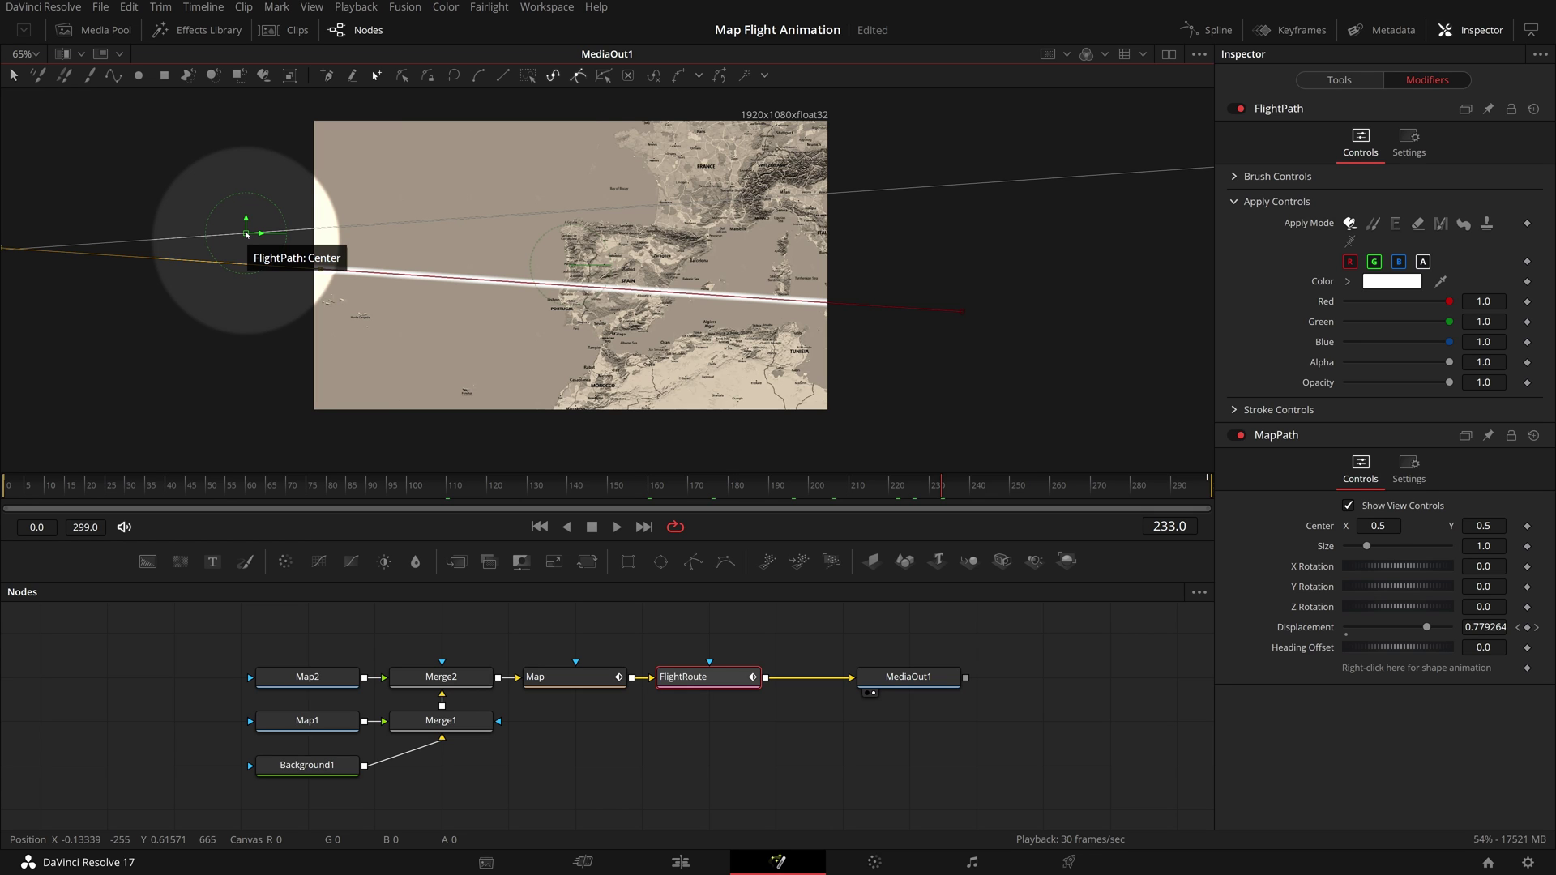
{"action": "left_click_drag", "start_coordinate": [246, 234], "coordinate": [246, 367]}
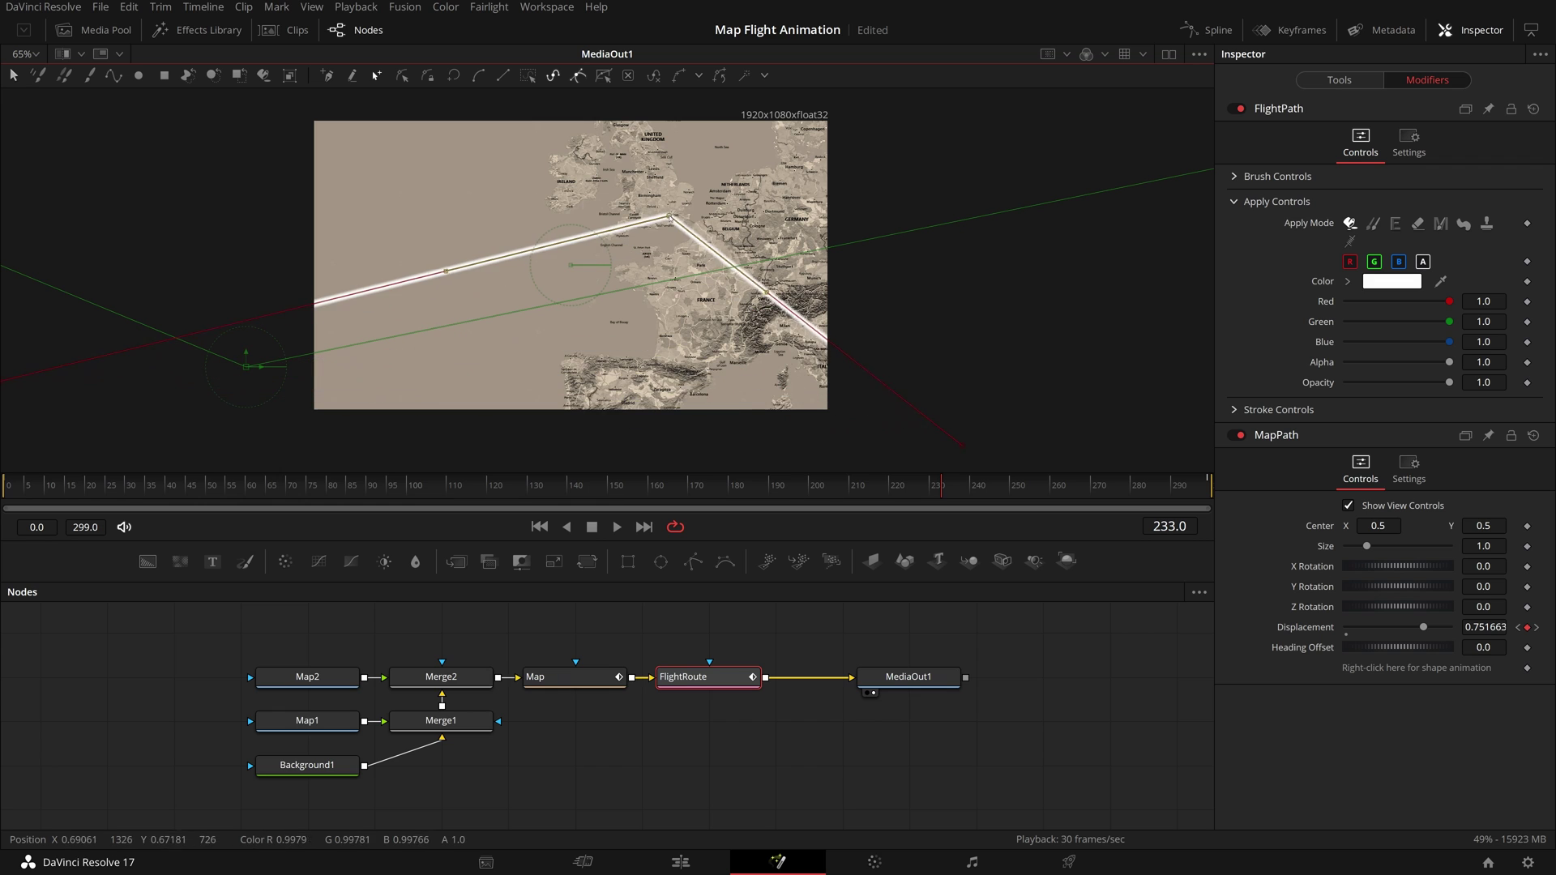
{"action": "left_click_drag", "start_coordinate": [942, 488], "coordinate": [1102, 495]}
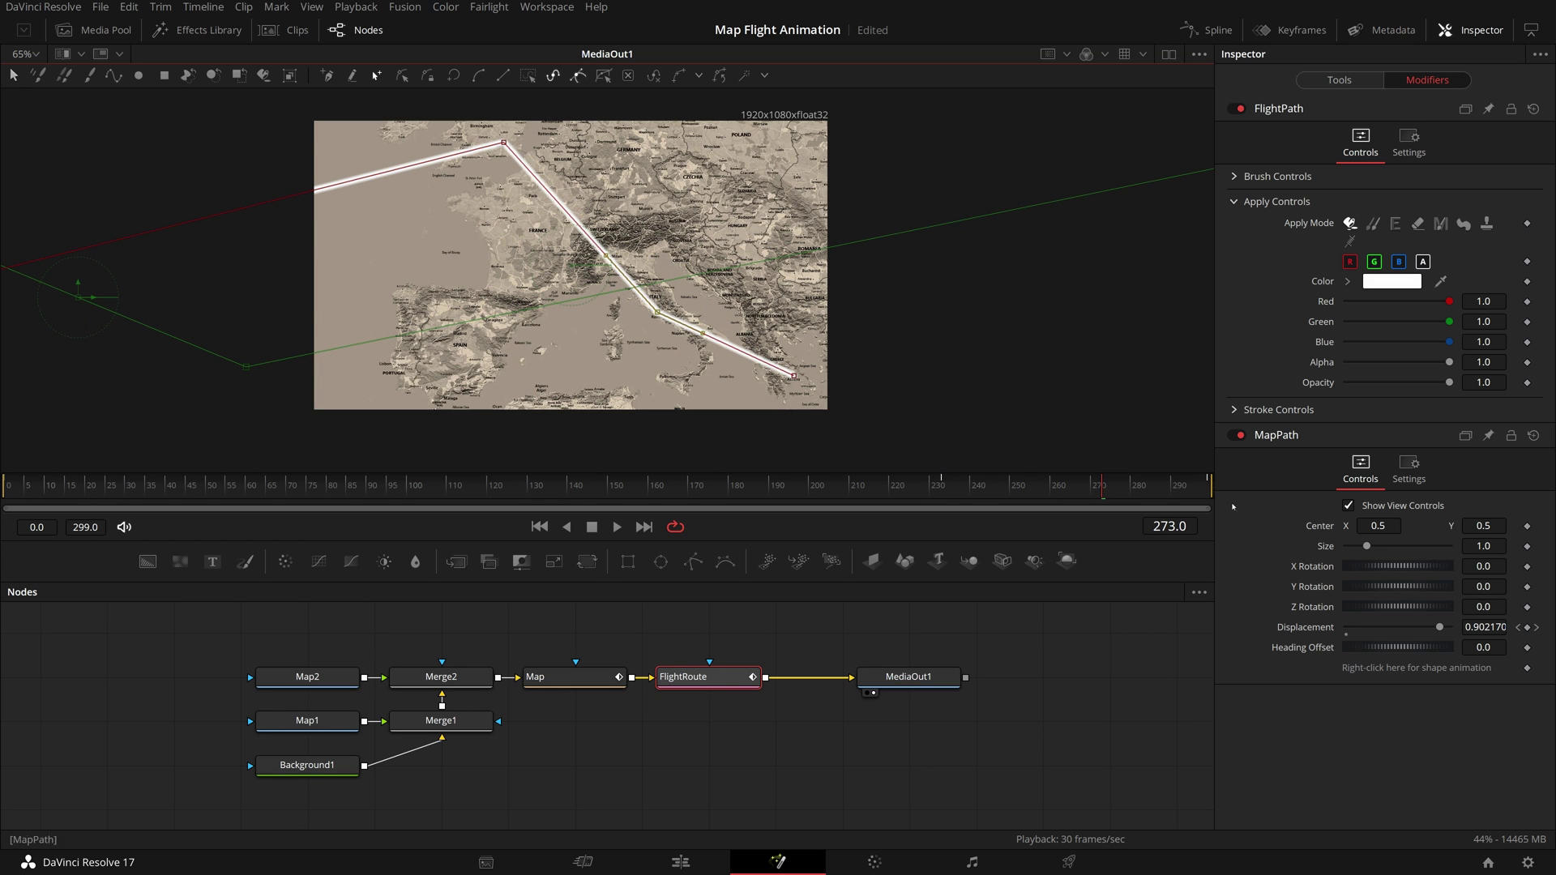
Keyframe FlightPath's Write On with an End of 1.0 at frame 299 and 0.0 at frame 0
{"action": "left_click", "coordinate": [8, 489]}
{"action": "left_click_drag", "start_coordinate": [8, 489], "coordinate": [1226, 505]}
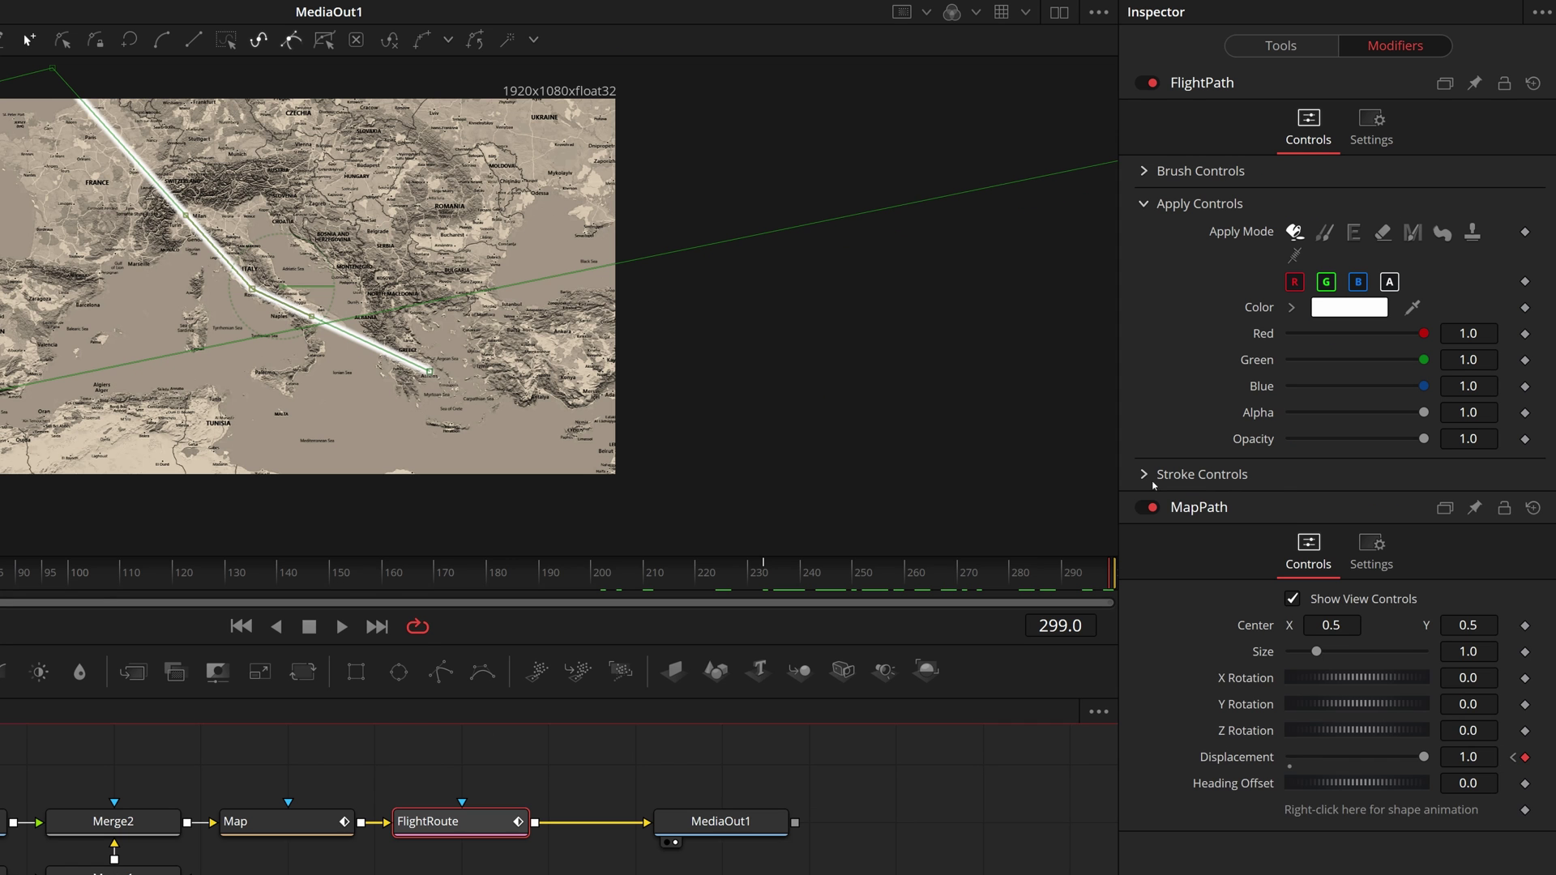
{"action": "left_click", "coordinate": [1235, 410]}
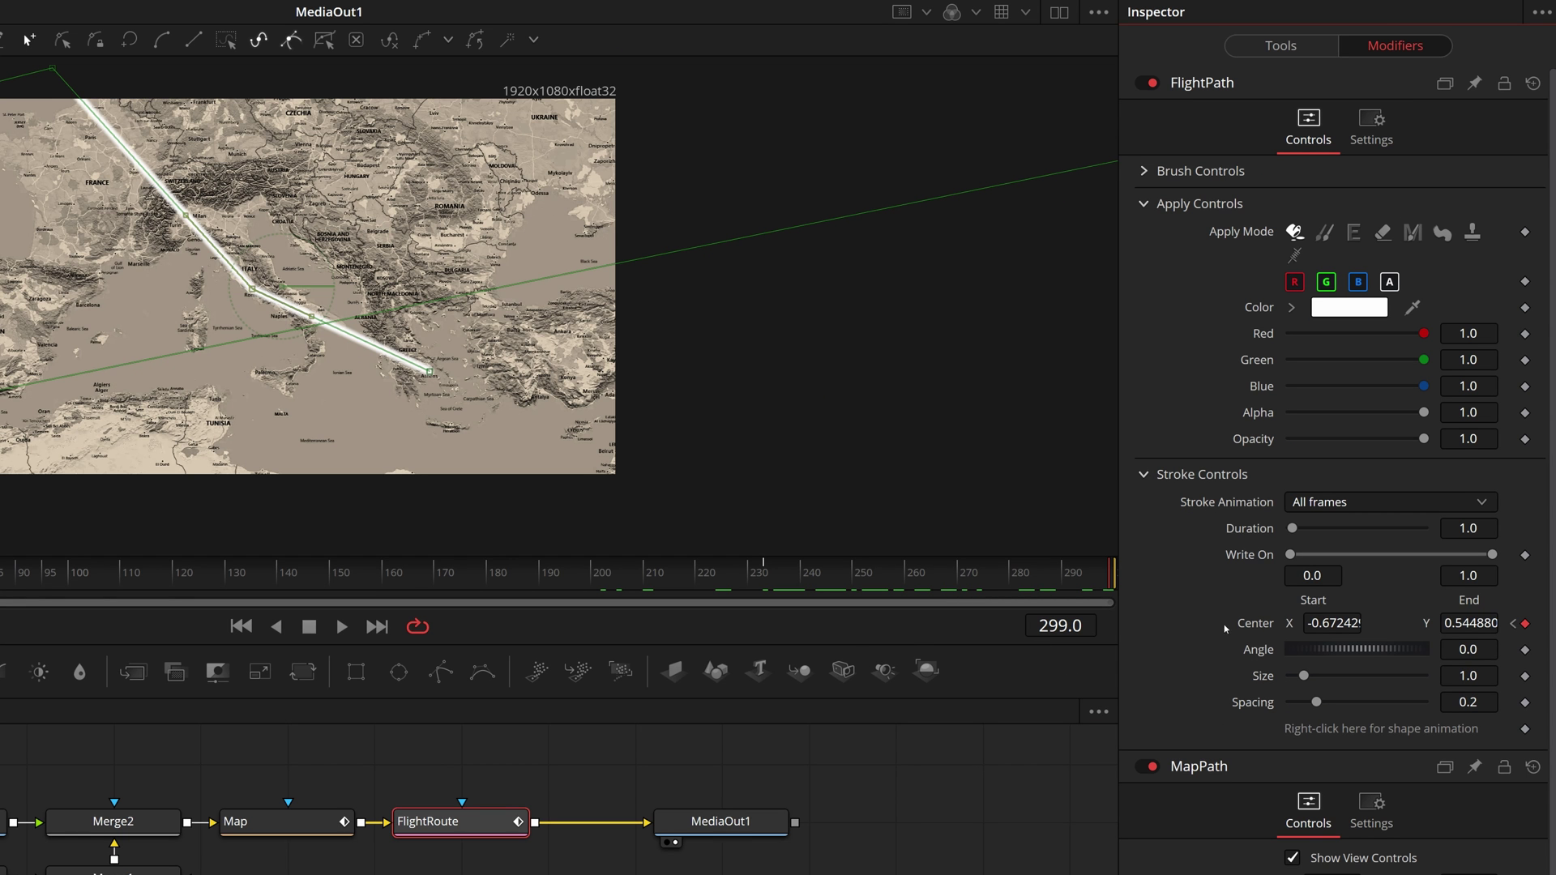
{"action": "left_click_drag", "start_coordinate": [1110, 582], "coordinate": [1112, 582]}
{"action": "left_click", "coordinate": [1524, 555]}
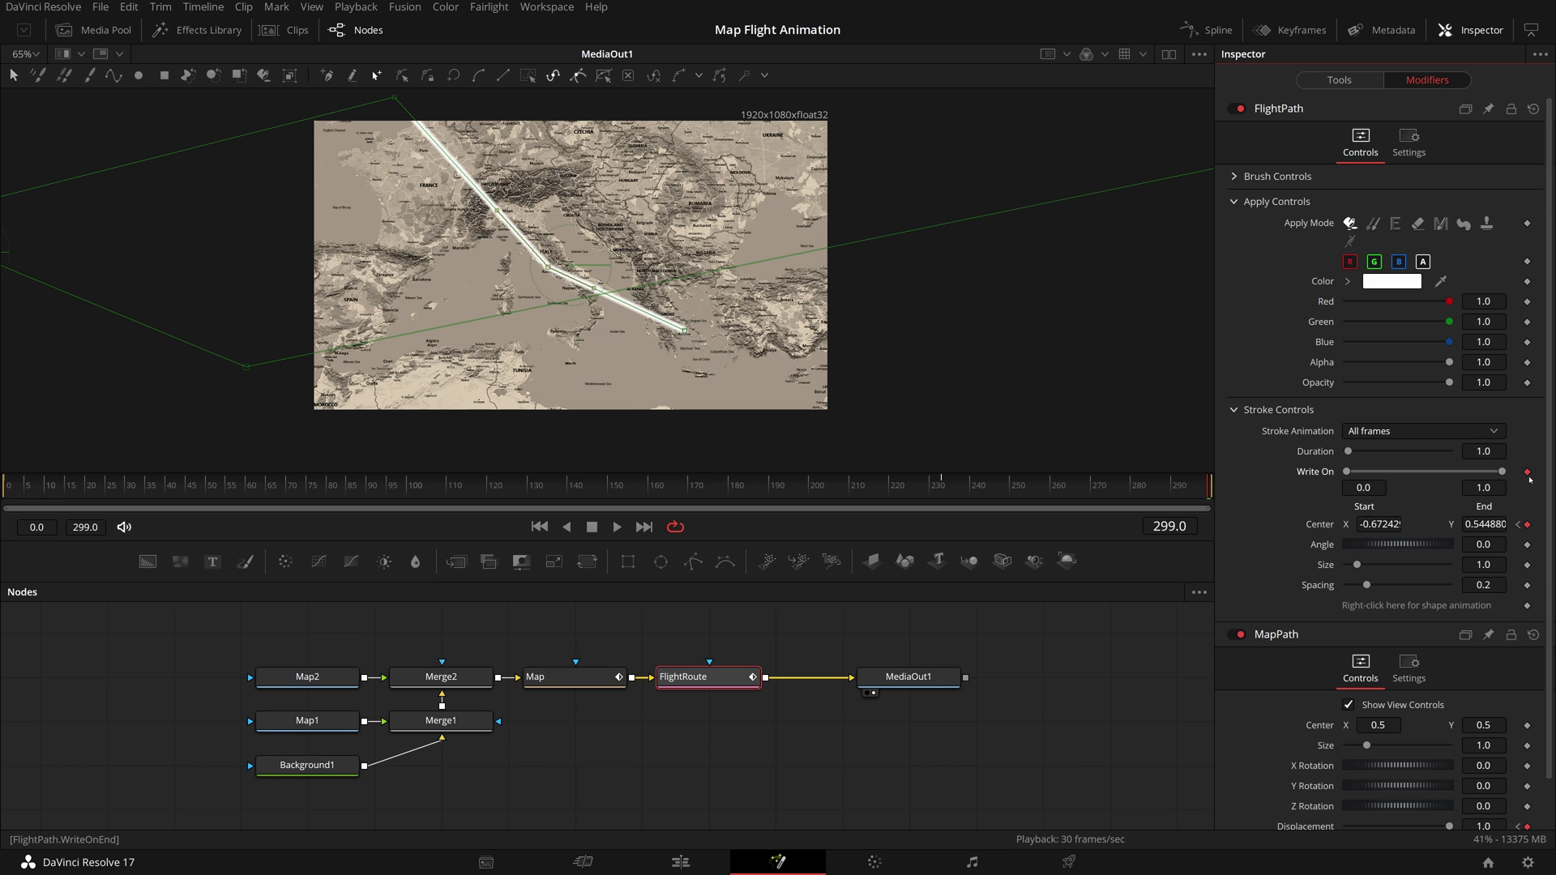
{"action": "left_click", "coordinate": [3, 486]}
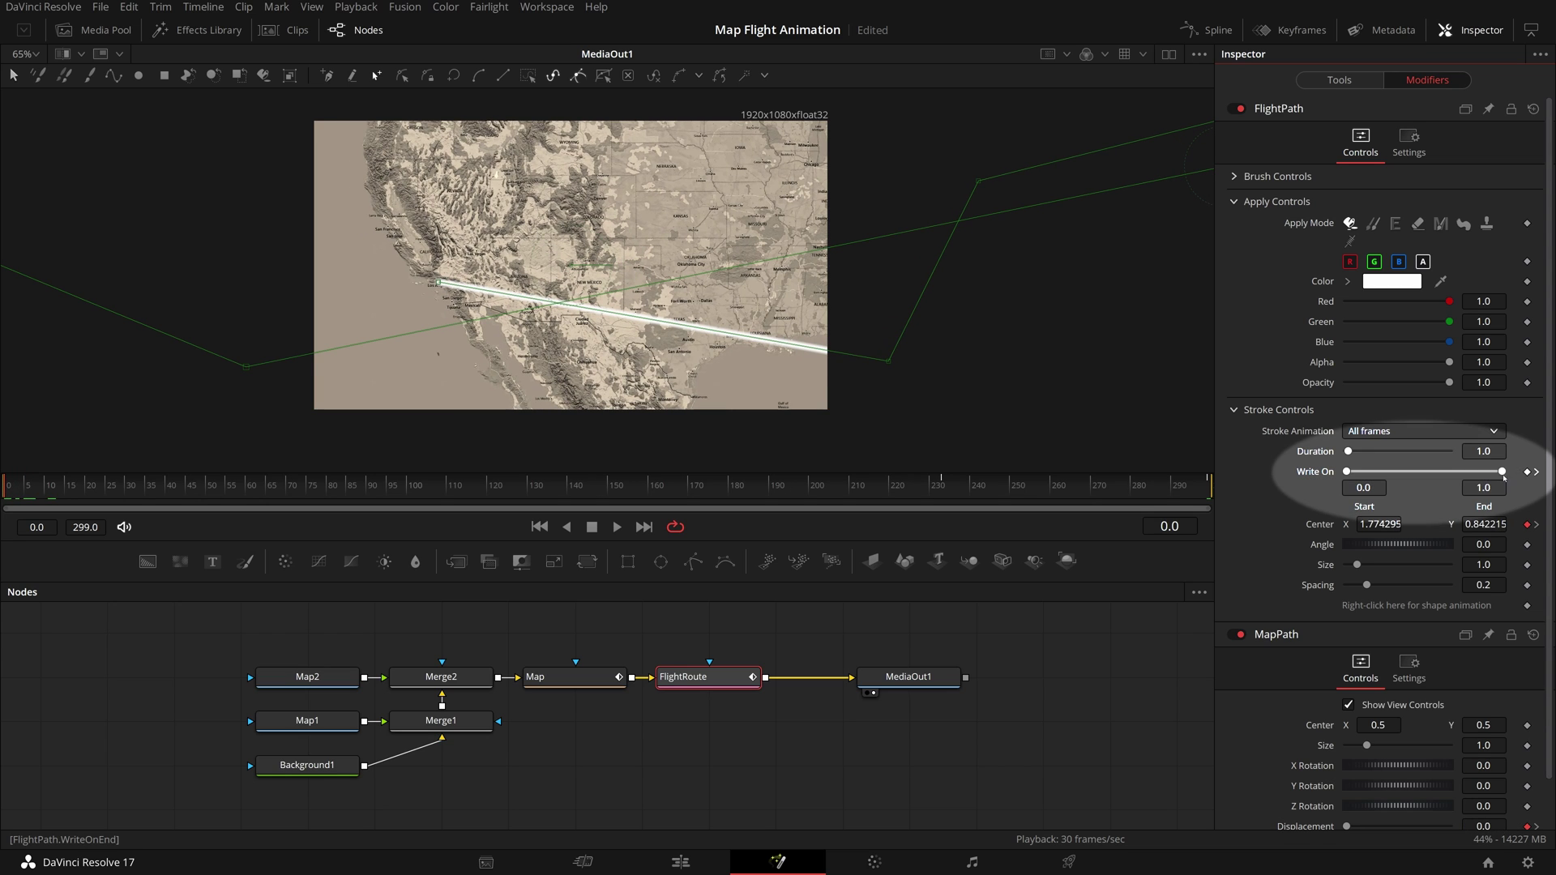
{"action": "left_click_drag", "start_coordinate": [1501, 472], "coordinate": [1355, 473]}
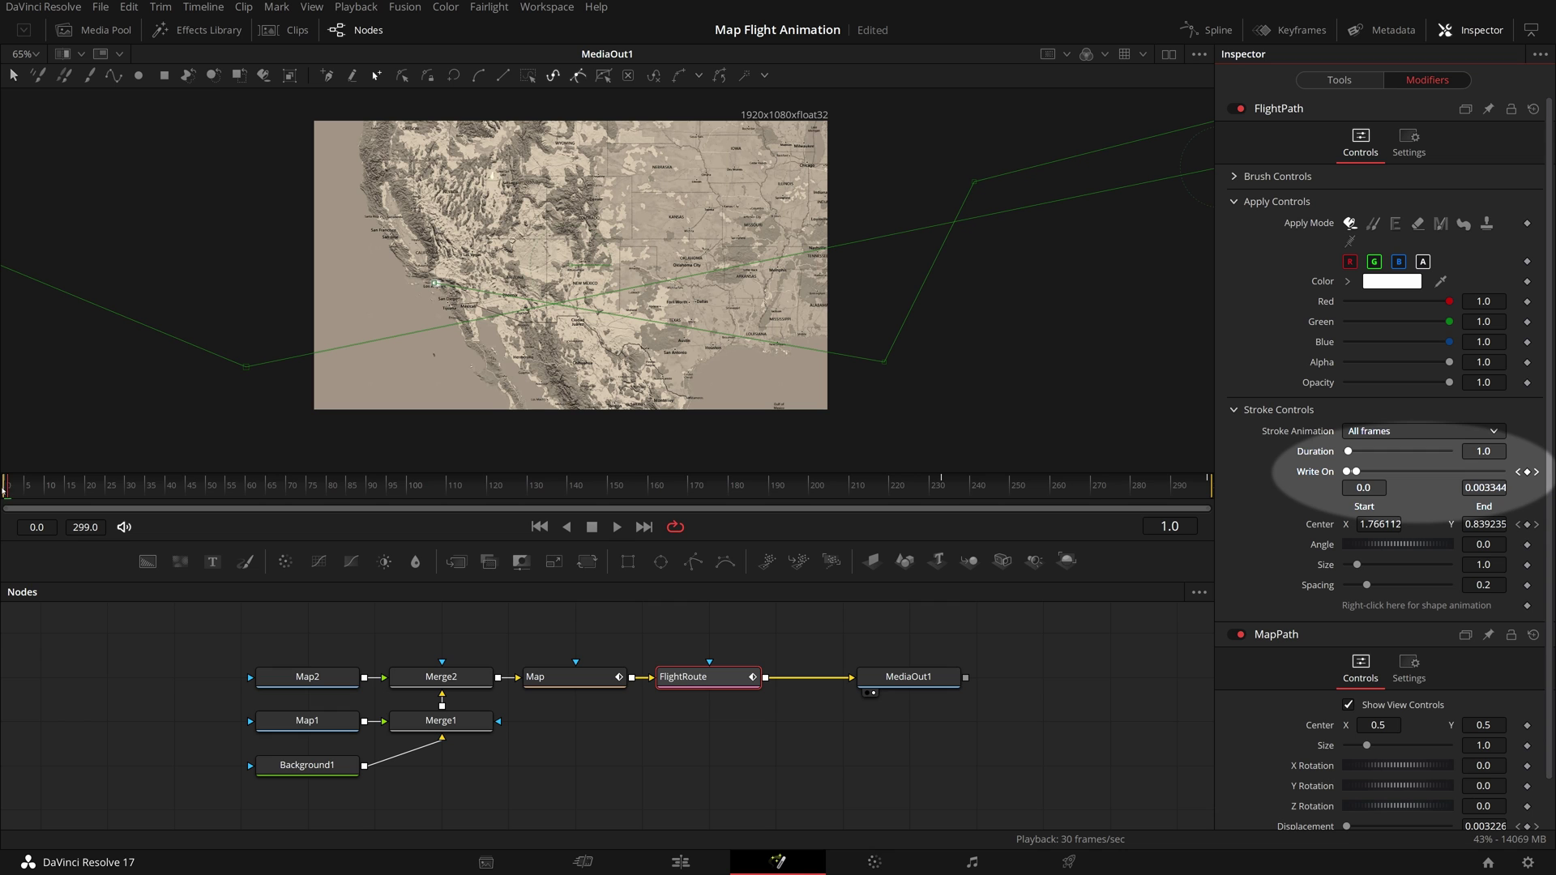
At frame 80, raise the map's motion path so Florida and the Gulf coast are in frame, and play back the animation
{"action": "left_click", "coordinate": [618, 528]}
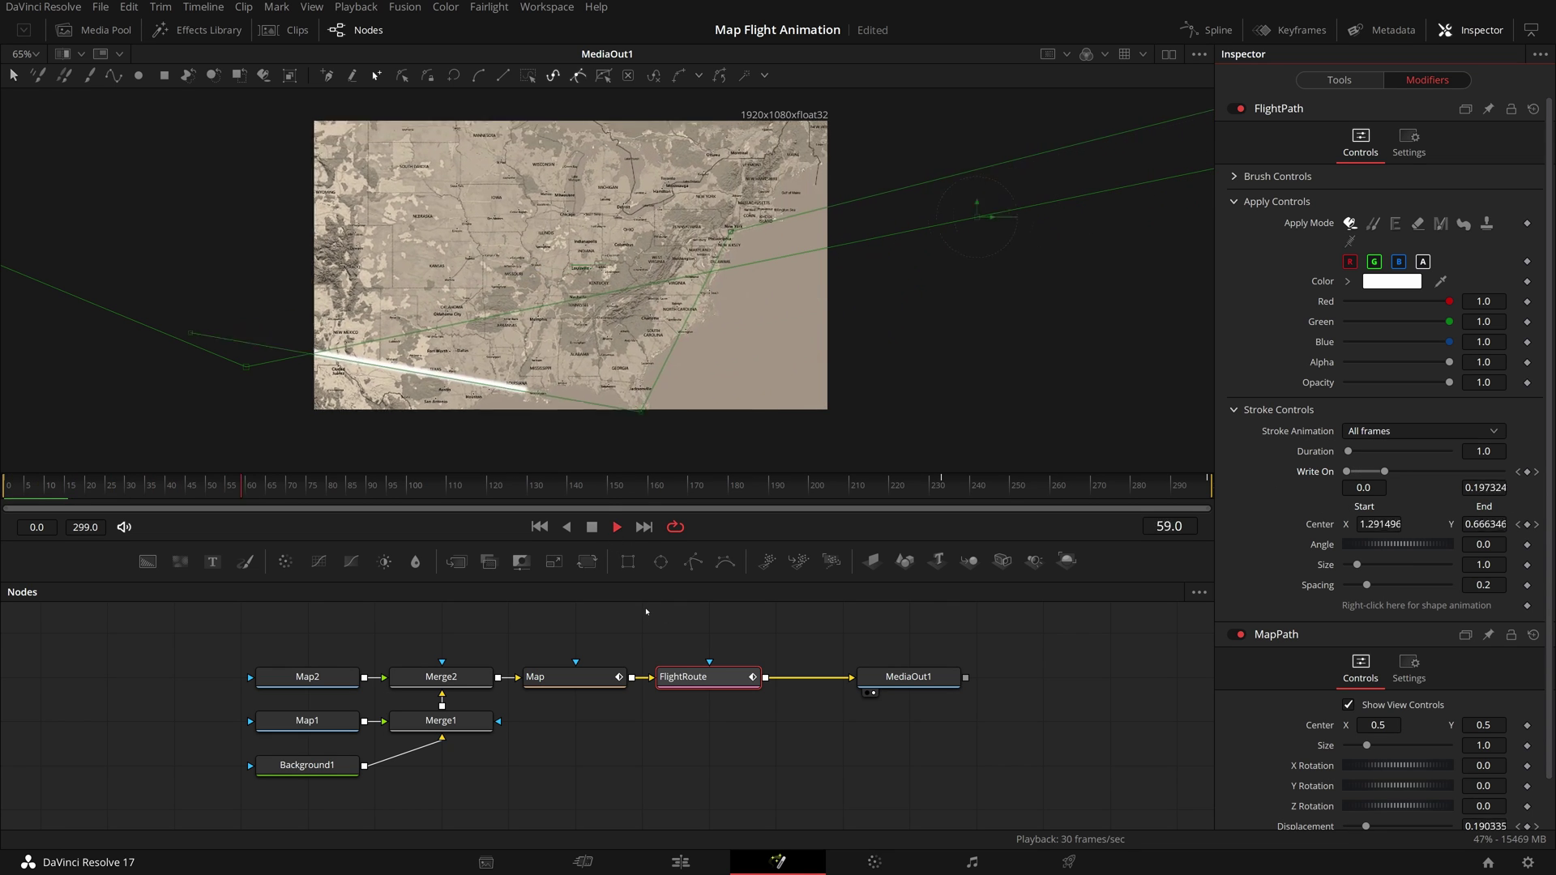
{"action": "left_click_drag", "start_coordinate": [98, 494], "coordinate": [131, 498]}
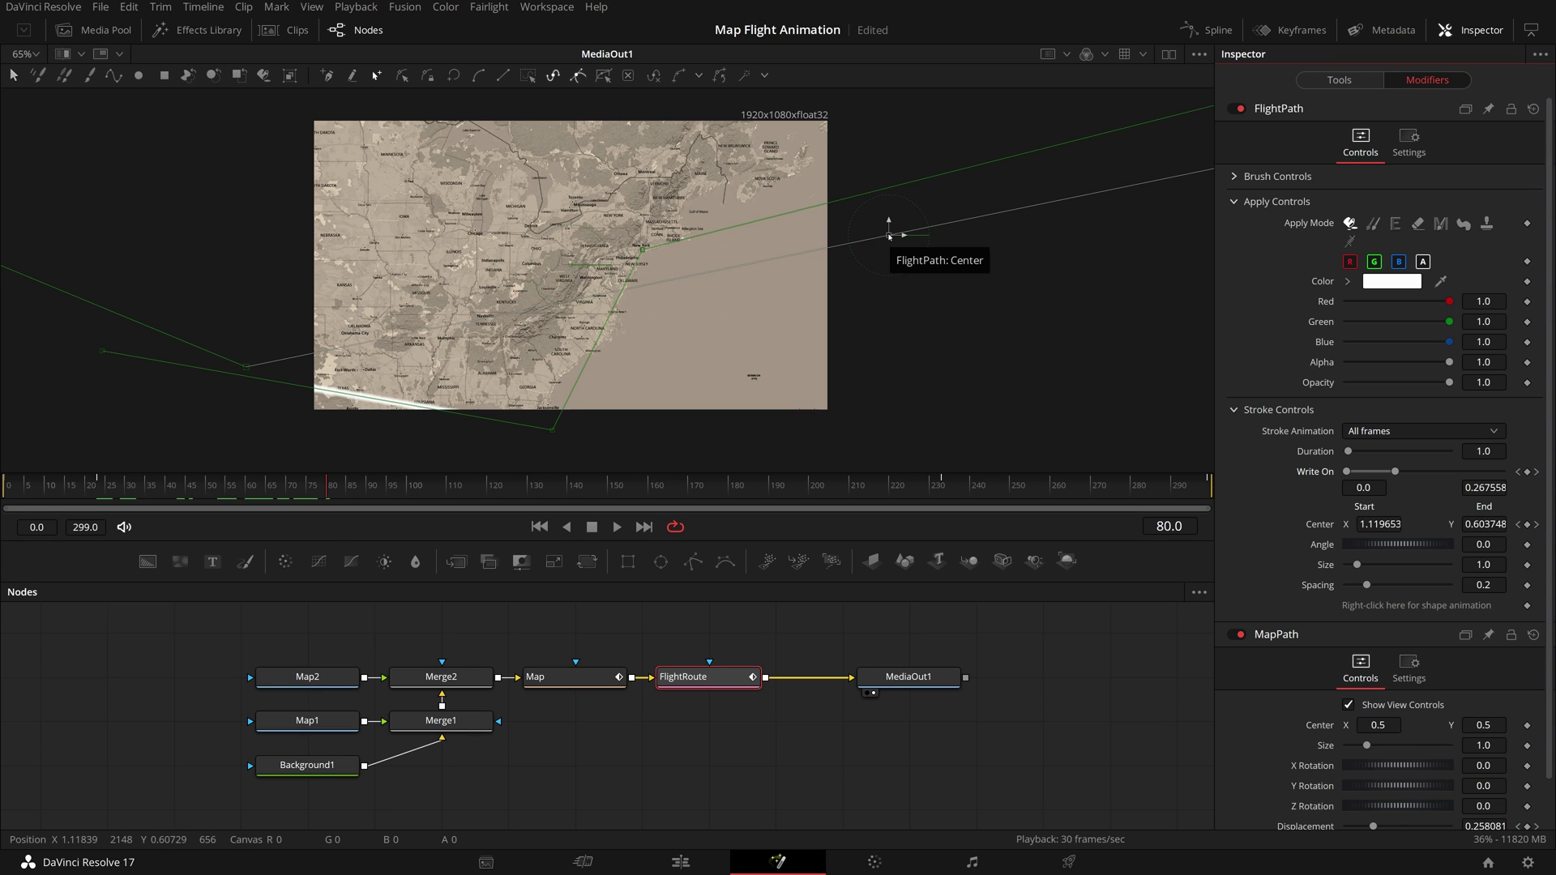
{"action": "left_click_drag", "start_coordinate": [889, 235], "coordinate": [889, 166]}
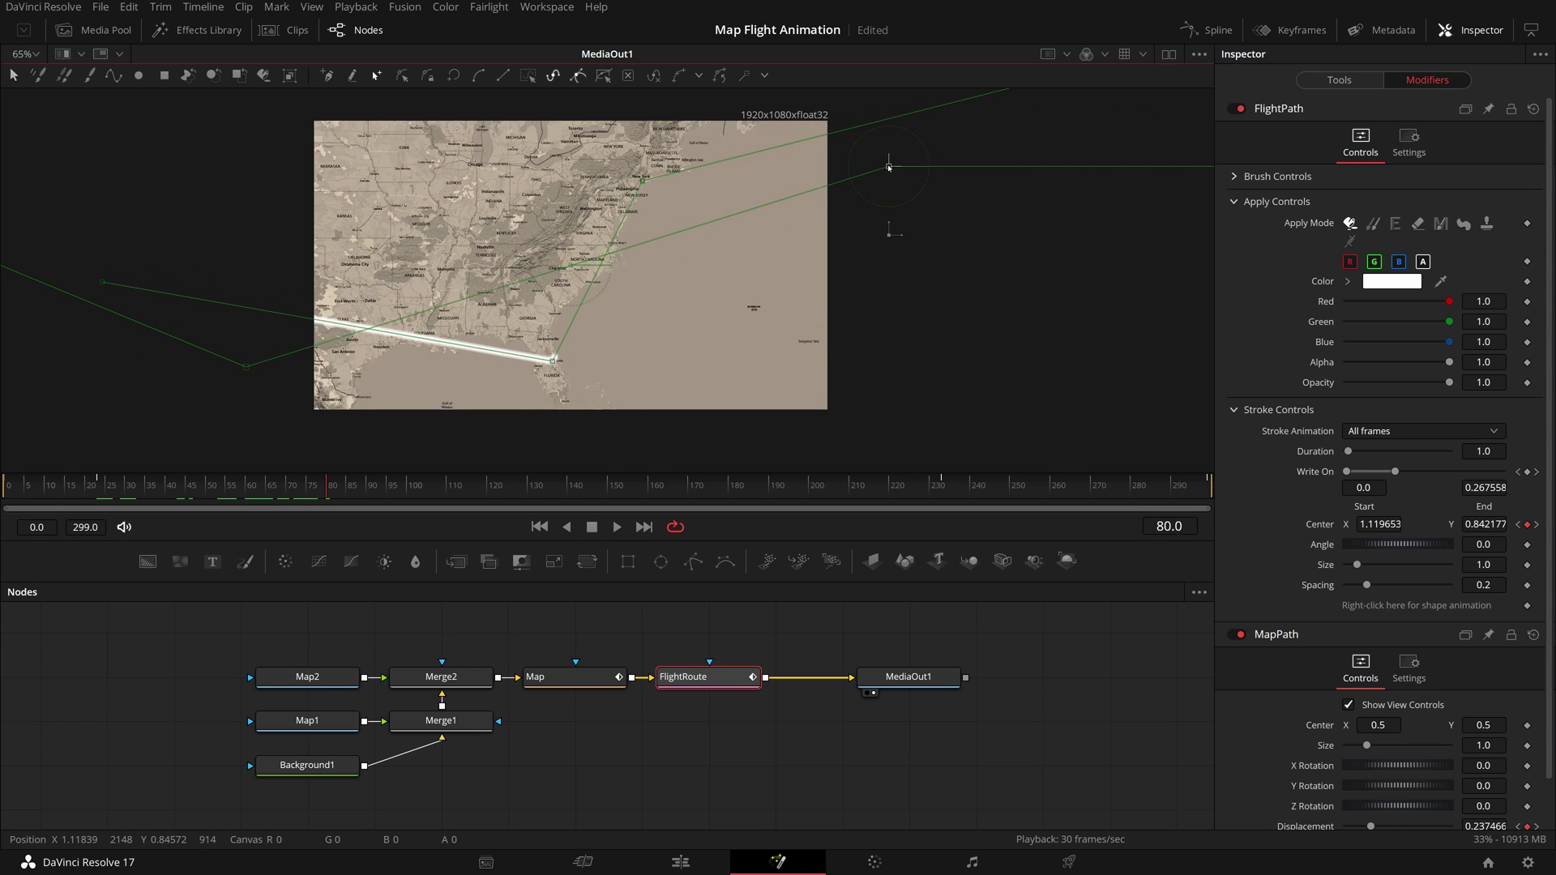
{"action": "left_click", "coordinate": [14, 490]}
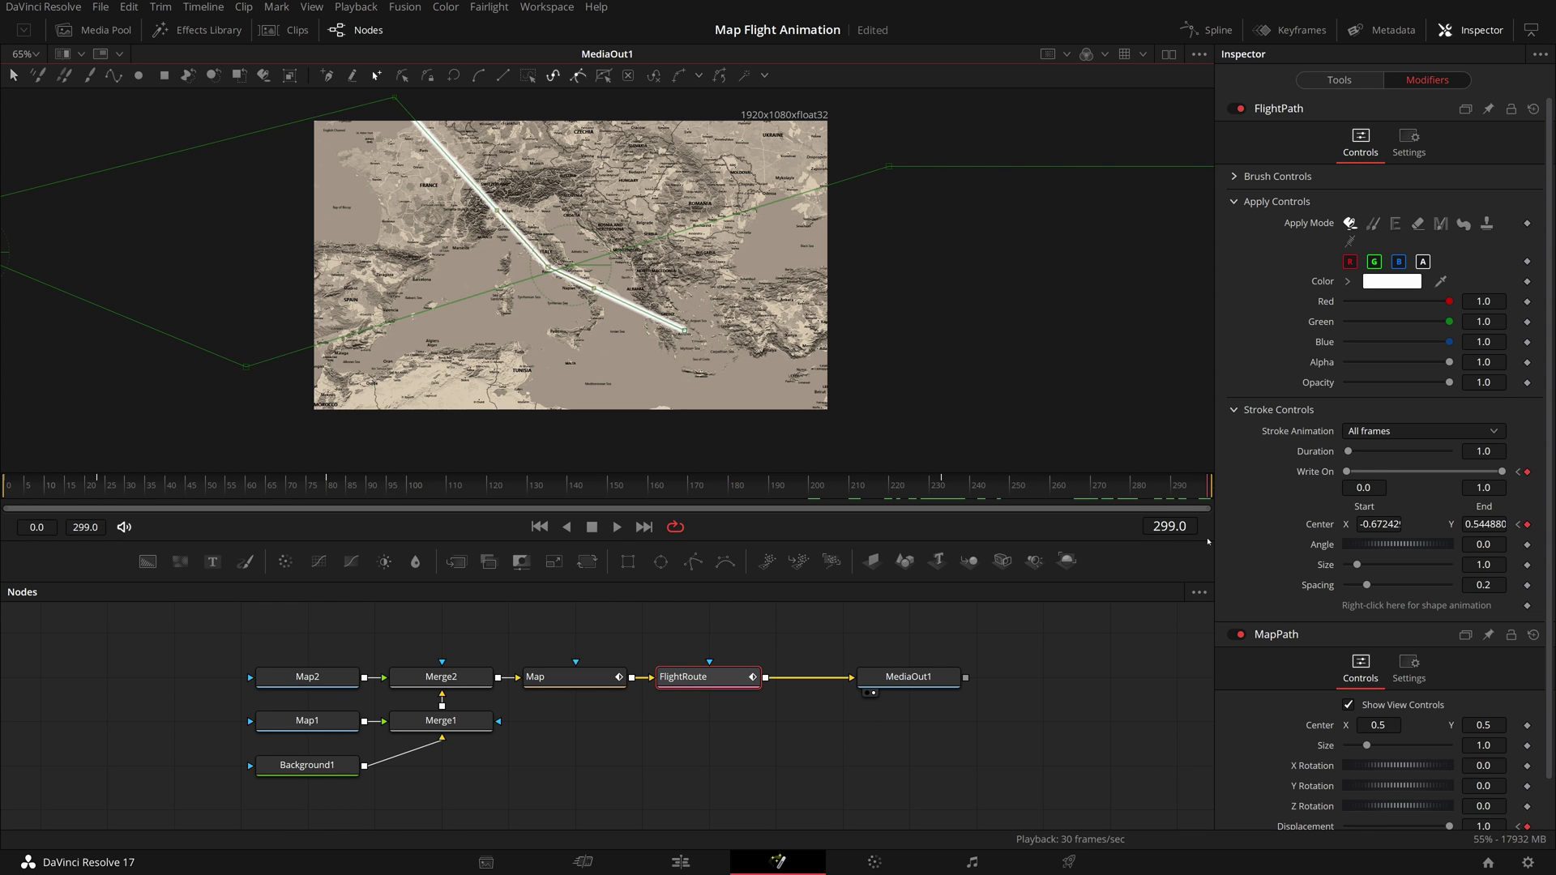
{"action": "key", "text": "space"}
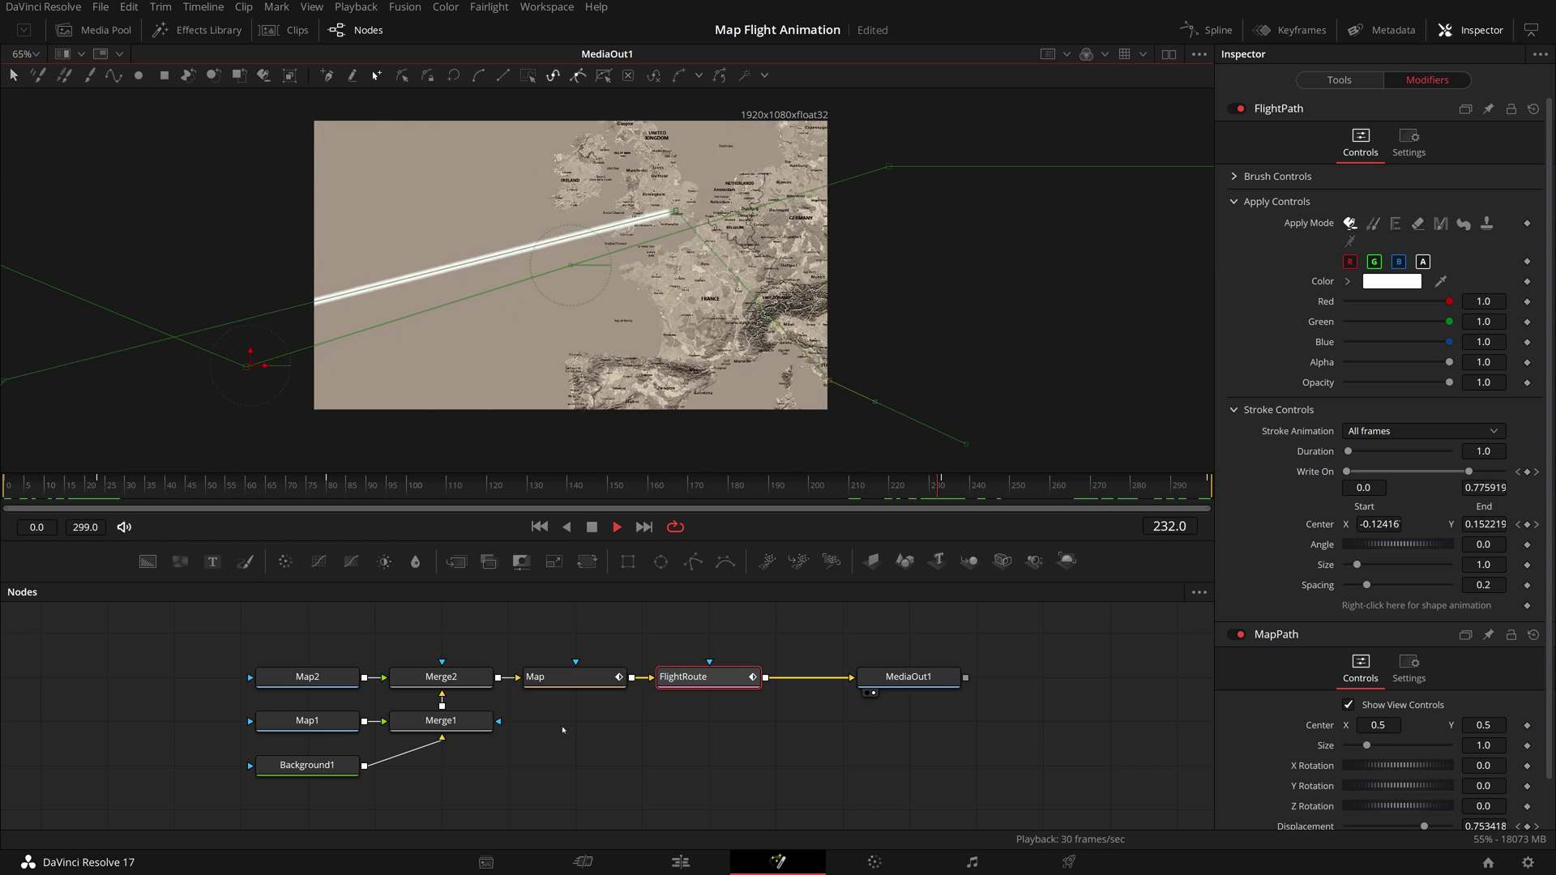
{"action": "key", "text": "space"}
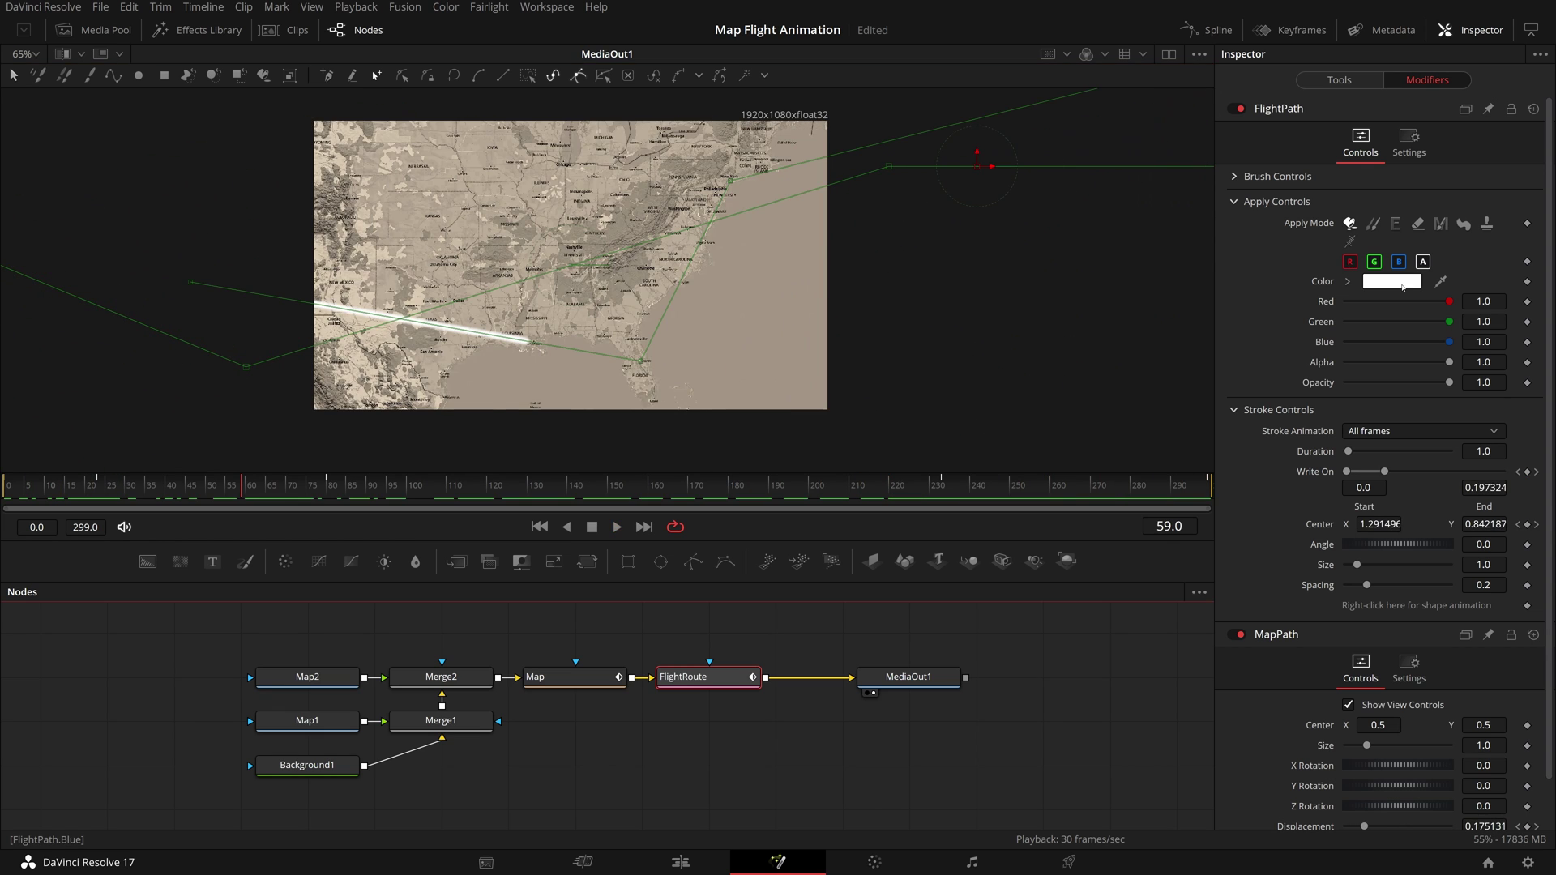
Set the FlightPath stroke color to orange with Red 1.0, Green 0.333333 and Blue 0.0, and preview the animated route
{"action": "left_click", "coordinate": [1392, 281]}
{"action": "left_click", "coordinate": [655, 373]}
{"action": "left_click", "coordinate": [942, 579]}
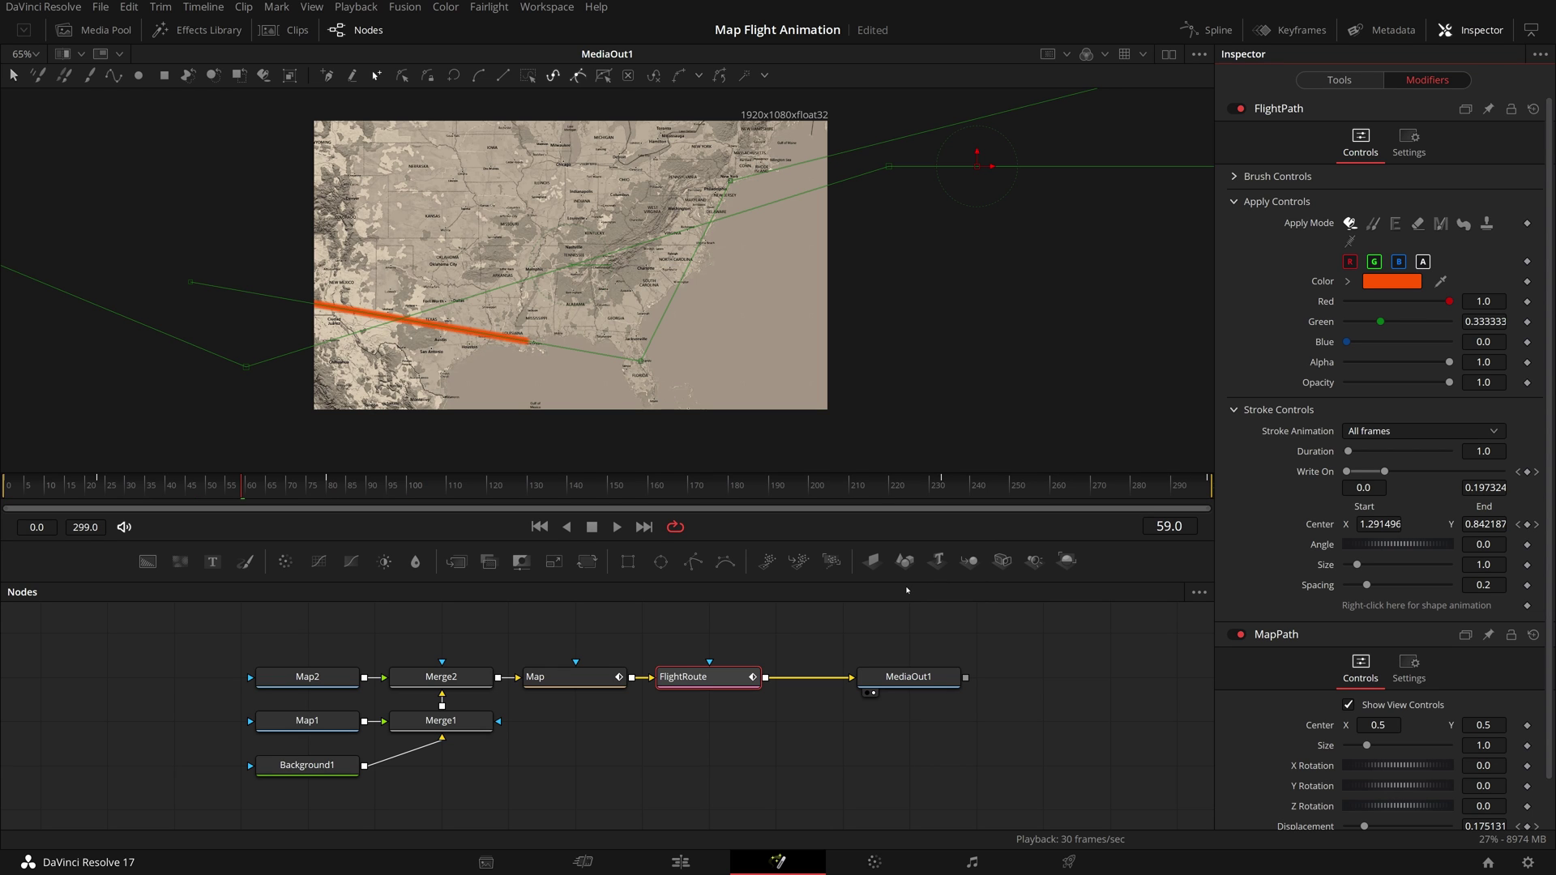
{"action": "key", "text": "space"}
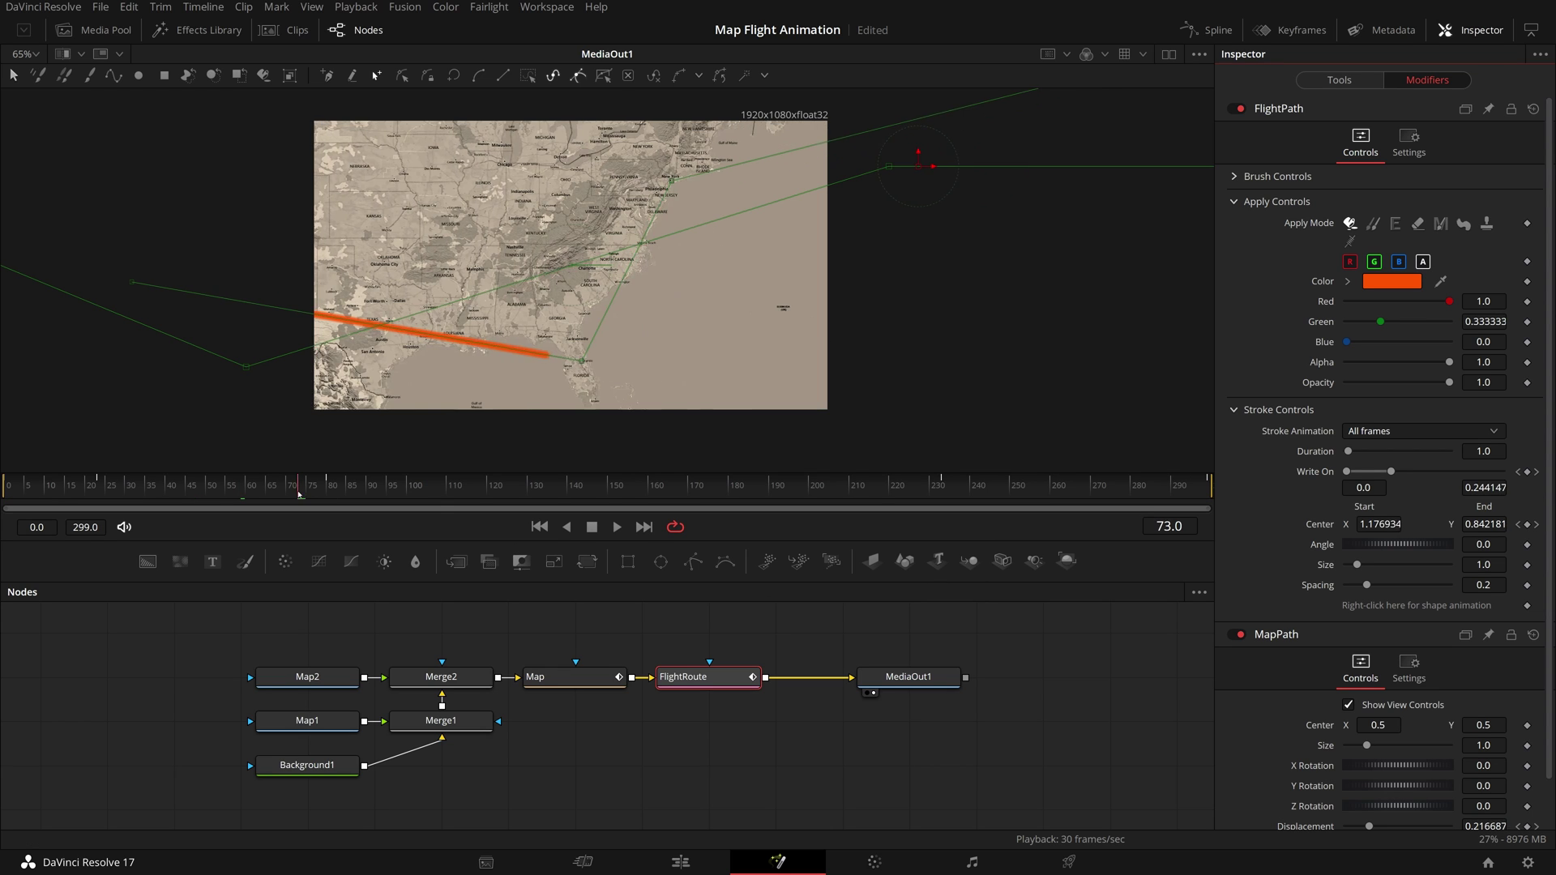
{"action": "mouse_move", "coordinate": [360, 500]}
{"action": "left_mouse_down"}
{"action": "mouse_move", "coordinate": [628, 500]}
{"action": "mouse_move", "coordinate": [612, 500]}
{"action": "left_mouse_up"}
Add Airplane.png from the media pool to the node graph and rename its node PlaneImage
{"action": "left_click", "coordinate": [95, 29]}
{"action": "left_click_drag", "start_coordinate": [95, 114], "coordinate": [835, 768]}
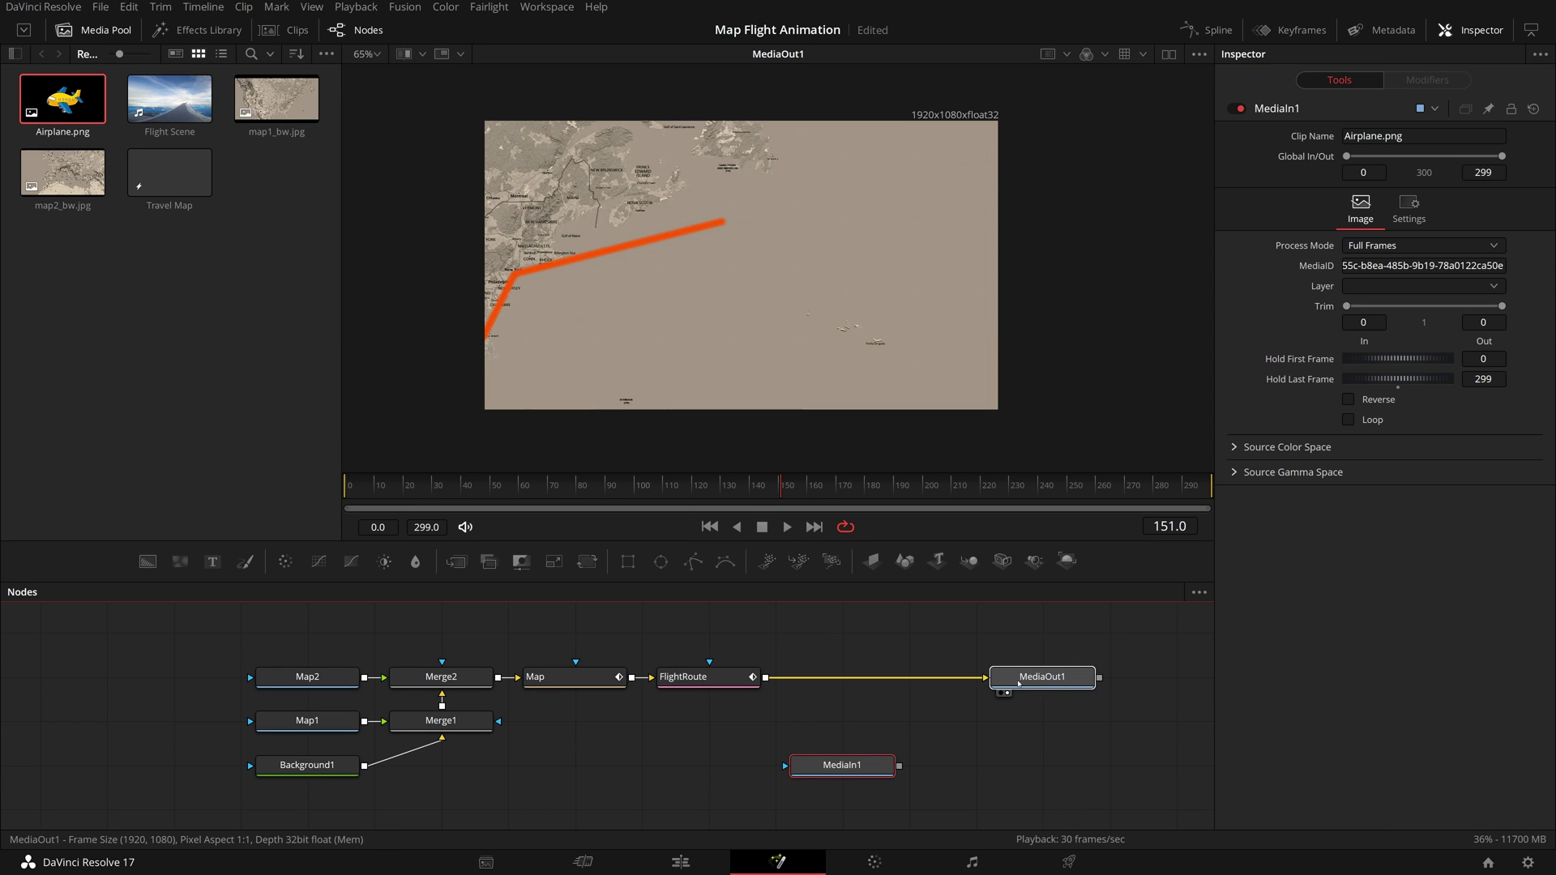
{"action": "left_click", "coordinate": [876, 768]}
{"action": "key", "text": "F2"}
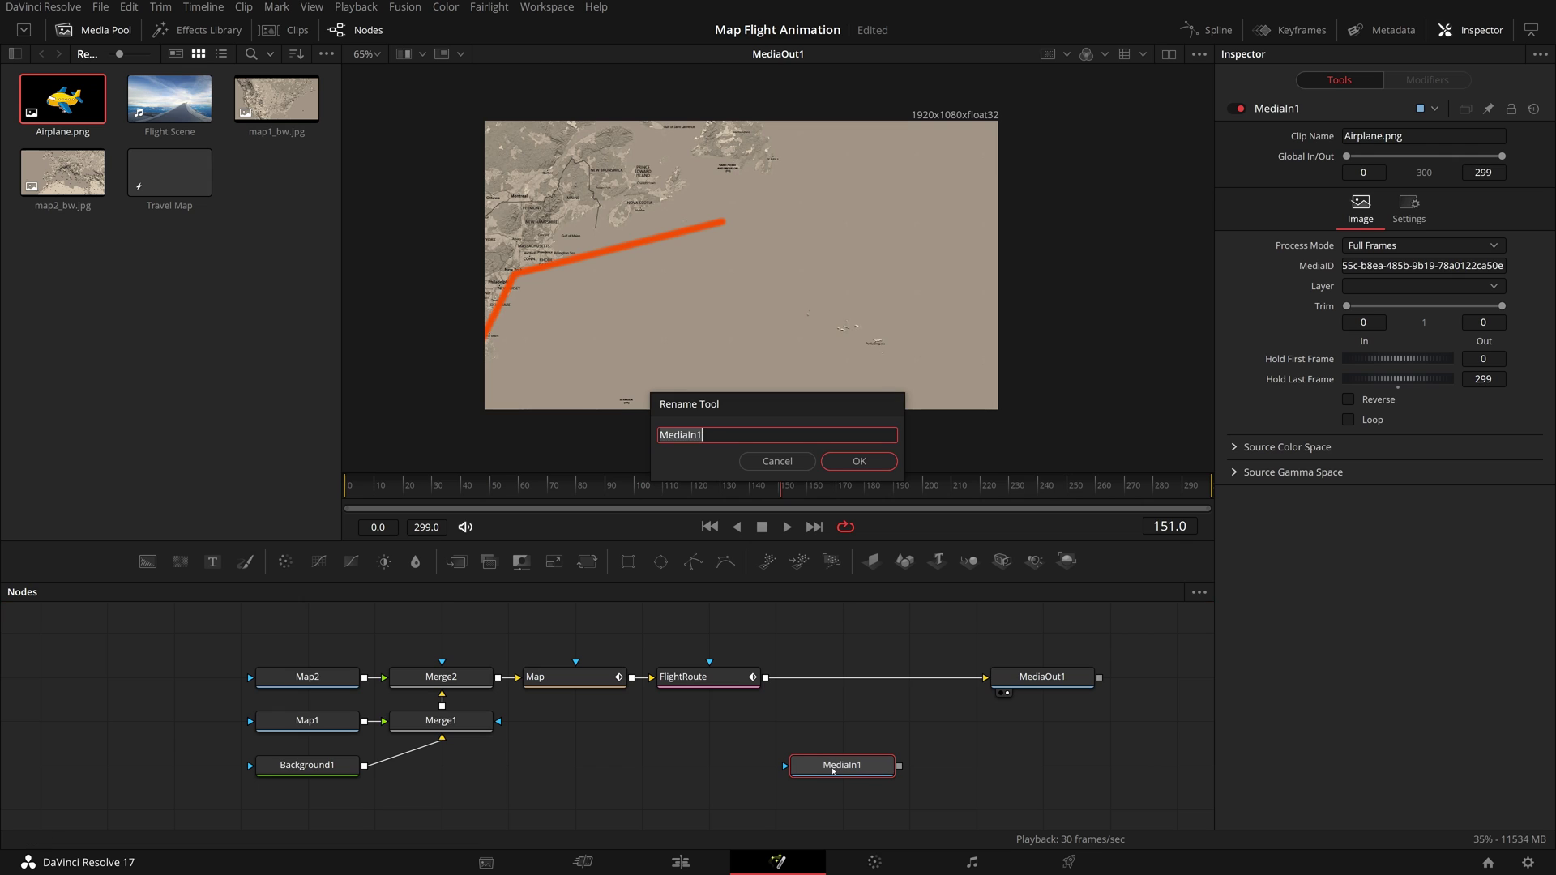
{"action": "type", "text": "PlaneImage"}
{"action": "key", "text": "Return"}
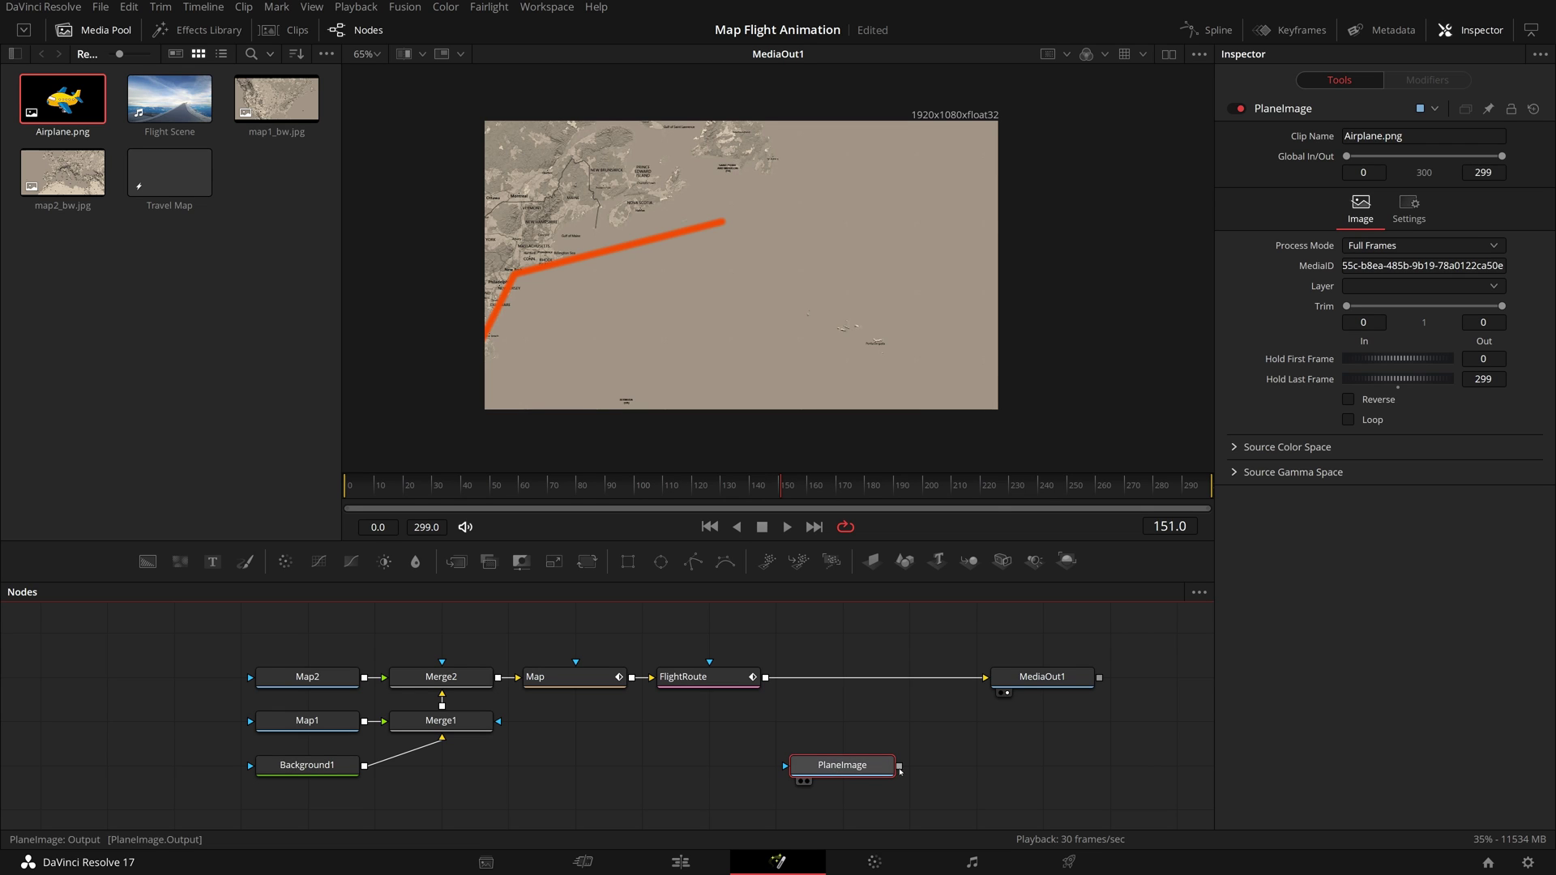
Merge PlaneImage over the FlightRoute output ahead of MediaOut1, and space out the nodes
{"action": "left_click_drag", "start_coordinate": [898, 765], "coordinate": [765, 676]}
{"action": "left_click_drag", "start_coordinate": [994, 765], "coordinate": [924, 678]}
{"action": "left_click_drag", "start_coordinate": [843, 766], "coordinate": [909, 765]}
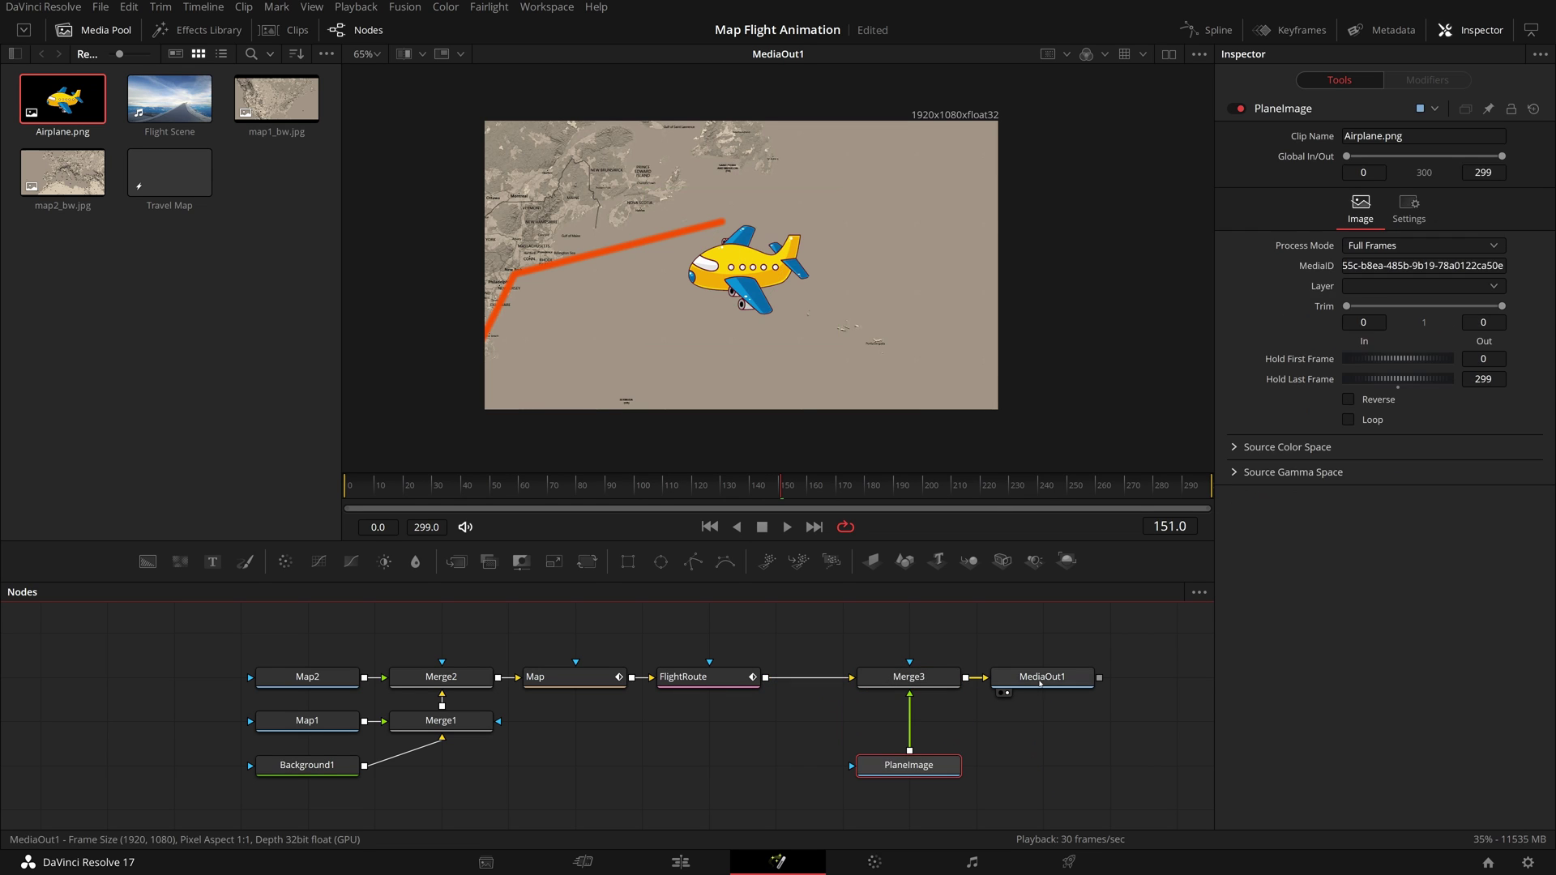
{"action": "left_click_drag", "start_coordinate": [1044, 677], "coordinate": [1111, 677]}
Rename the airplane's merge node Plane and flip the airplane horizontally
{"action": "left_click", "coordinate": [918, 679]}
{"action": "key", "text": "F2"}
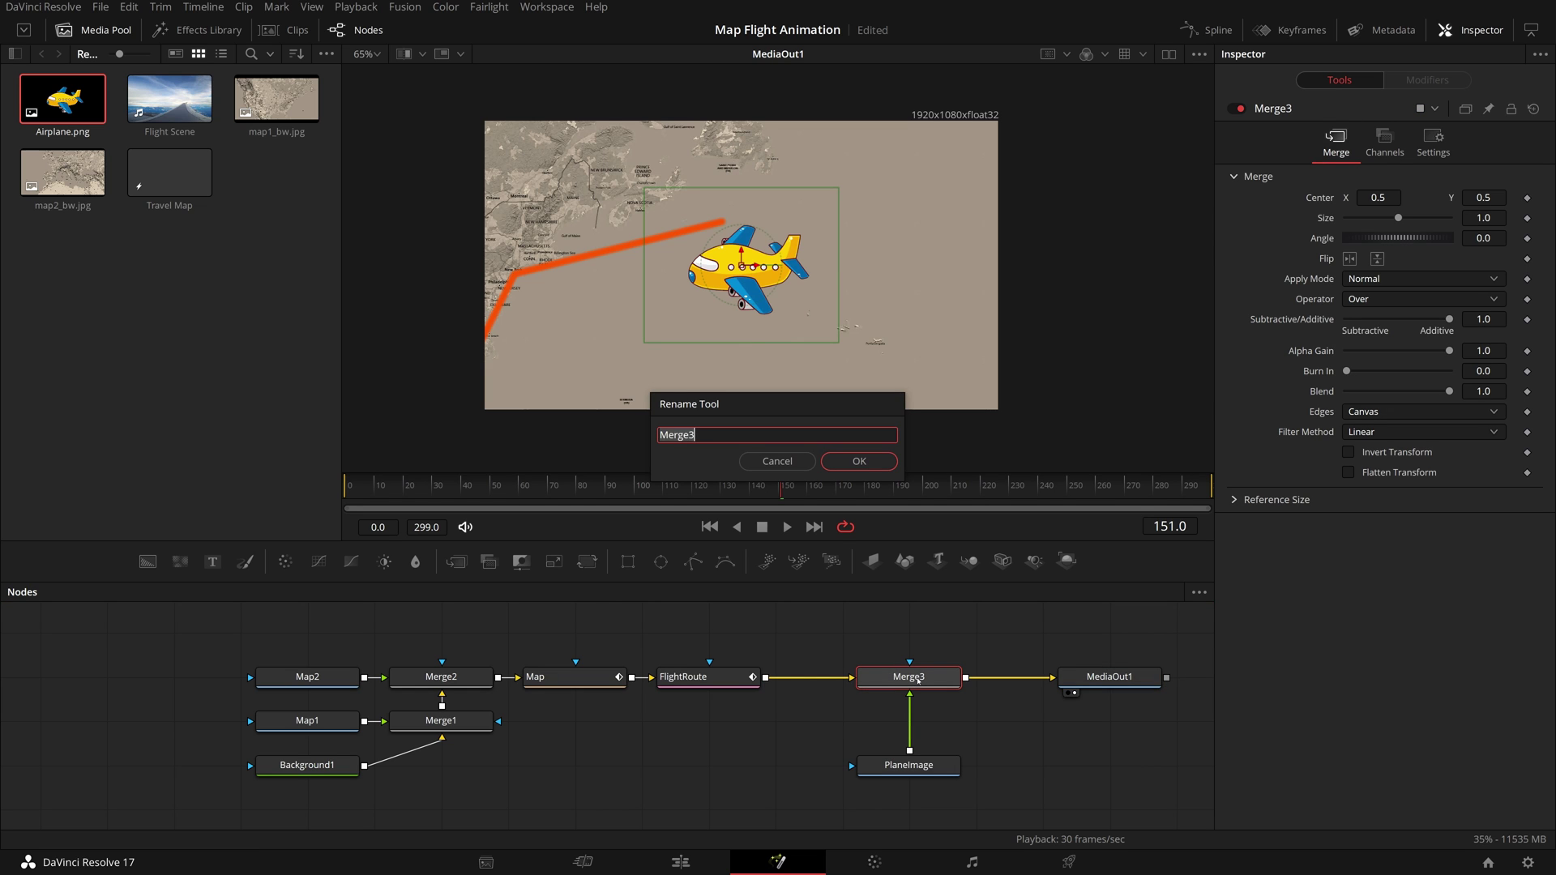
{"action": "type", "text": "Plane"}
{"action": "left_click", "coordinate": [858, 459]}
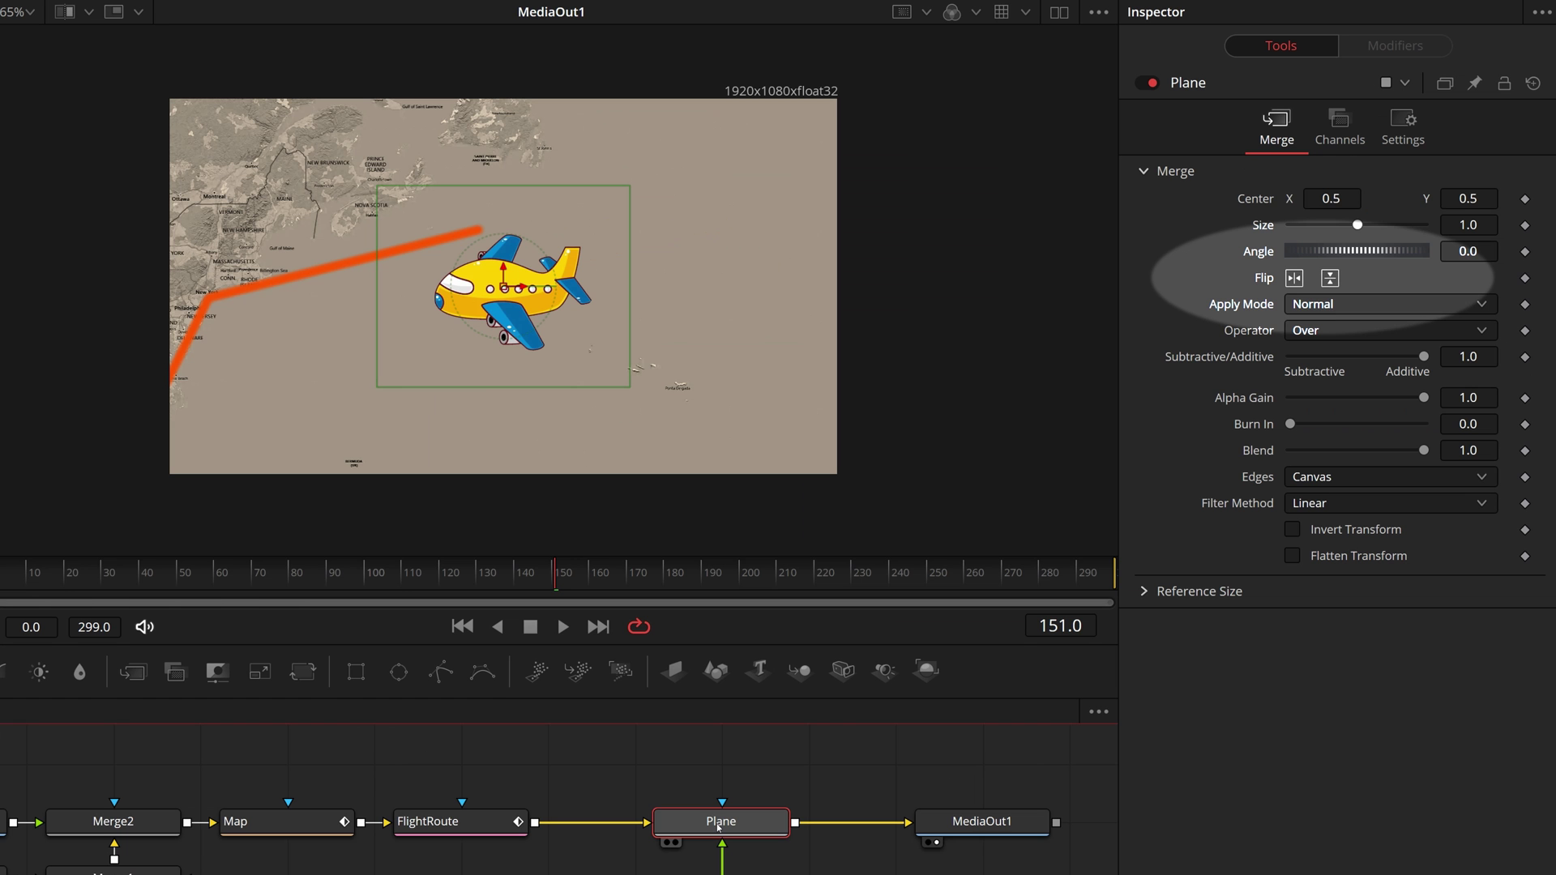
{"action": "left_click", "coordinate": [1295, 278]}
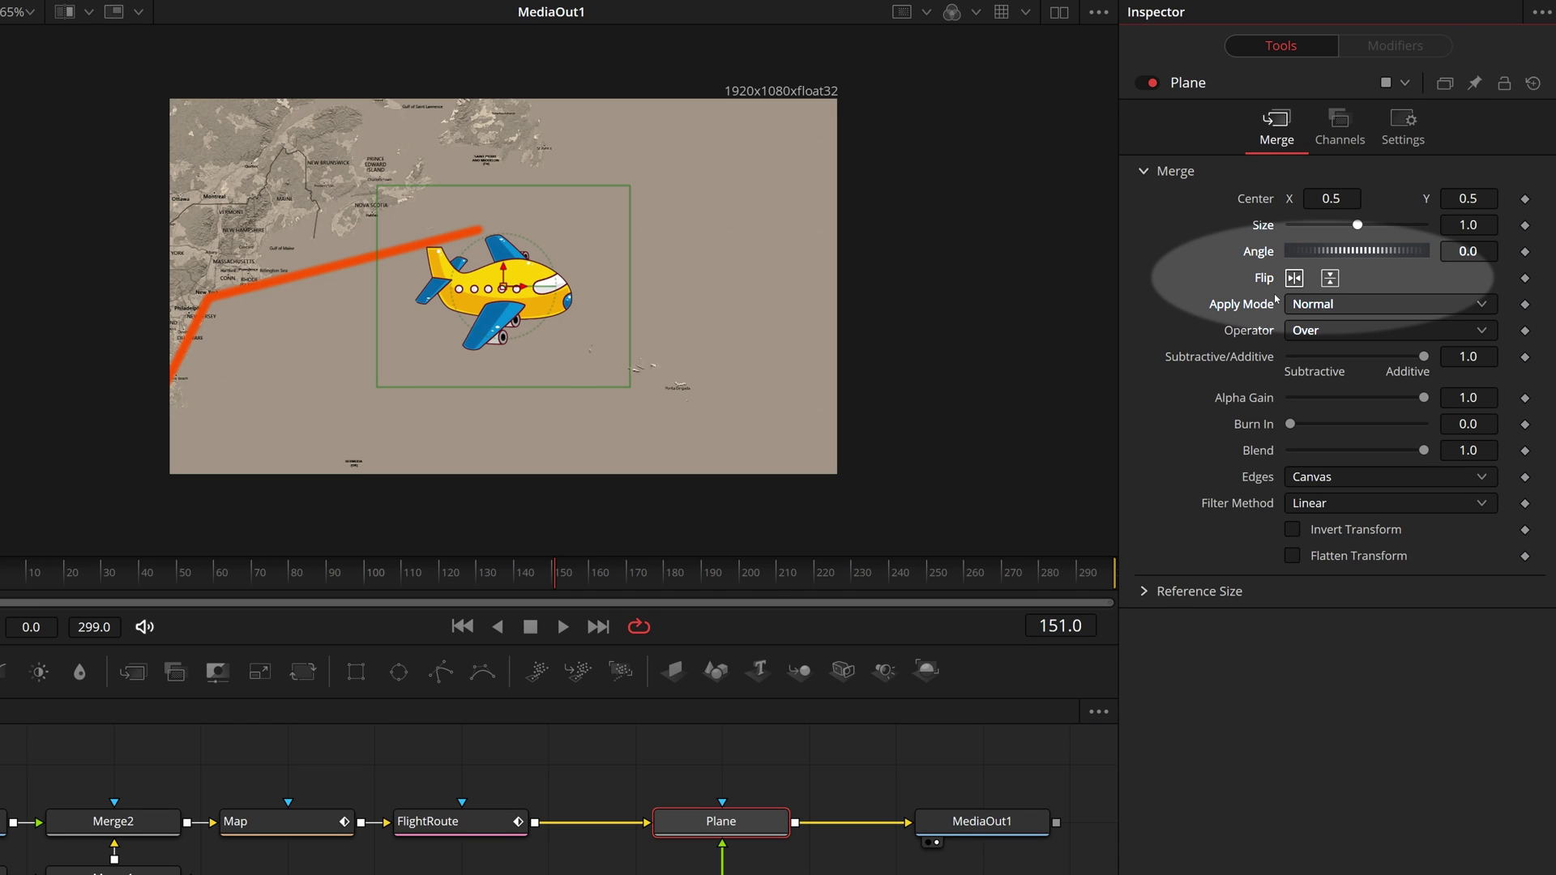
Add a Path modifier to the Plane node's Center and rename the modifier PlanePath
{"action": "right_click", "coordinate": [1269, 198]}
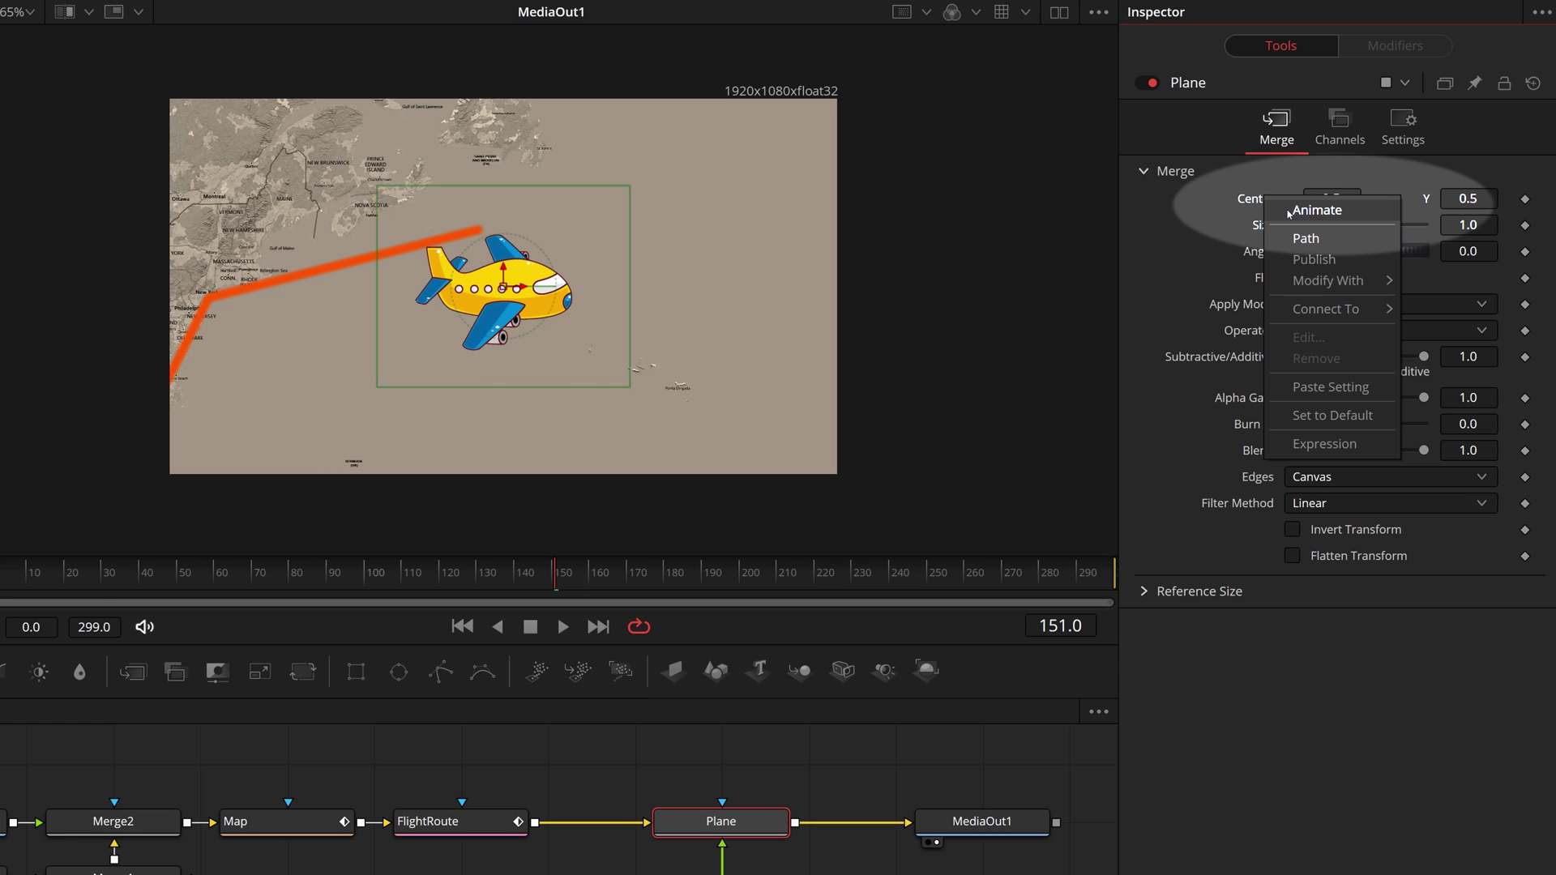
{"action": "left_click", "coordinate": [1305, 237]}
{"action": "left_click", "coordinate": [1388, 46]}
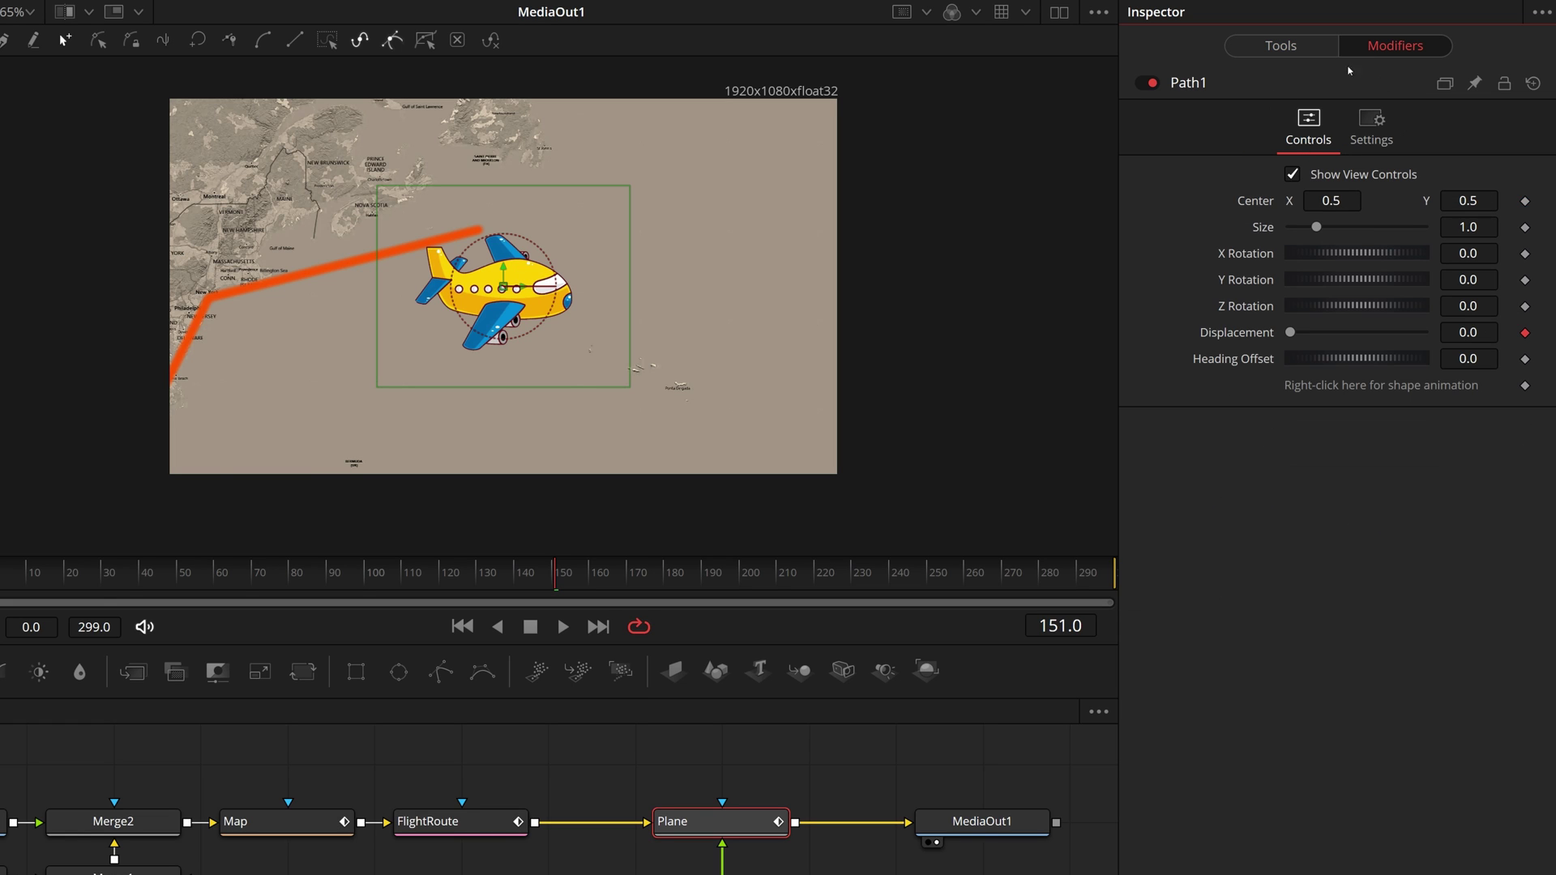
{"action": "right_click", "coordinate": [1205, 83]}
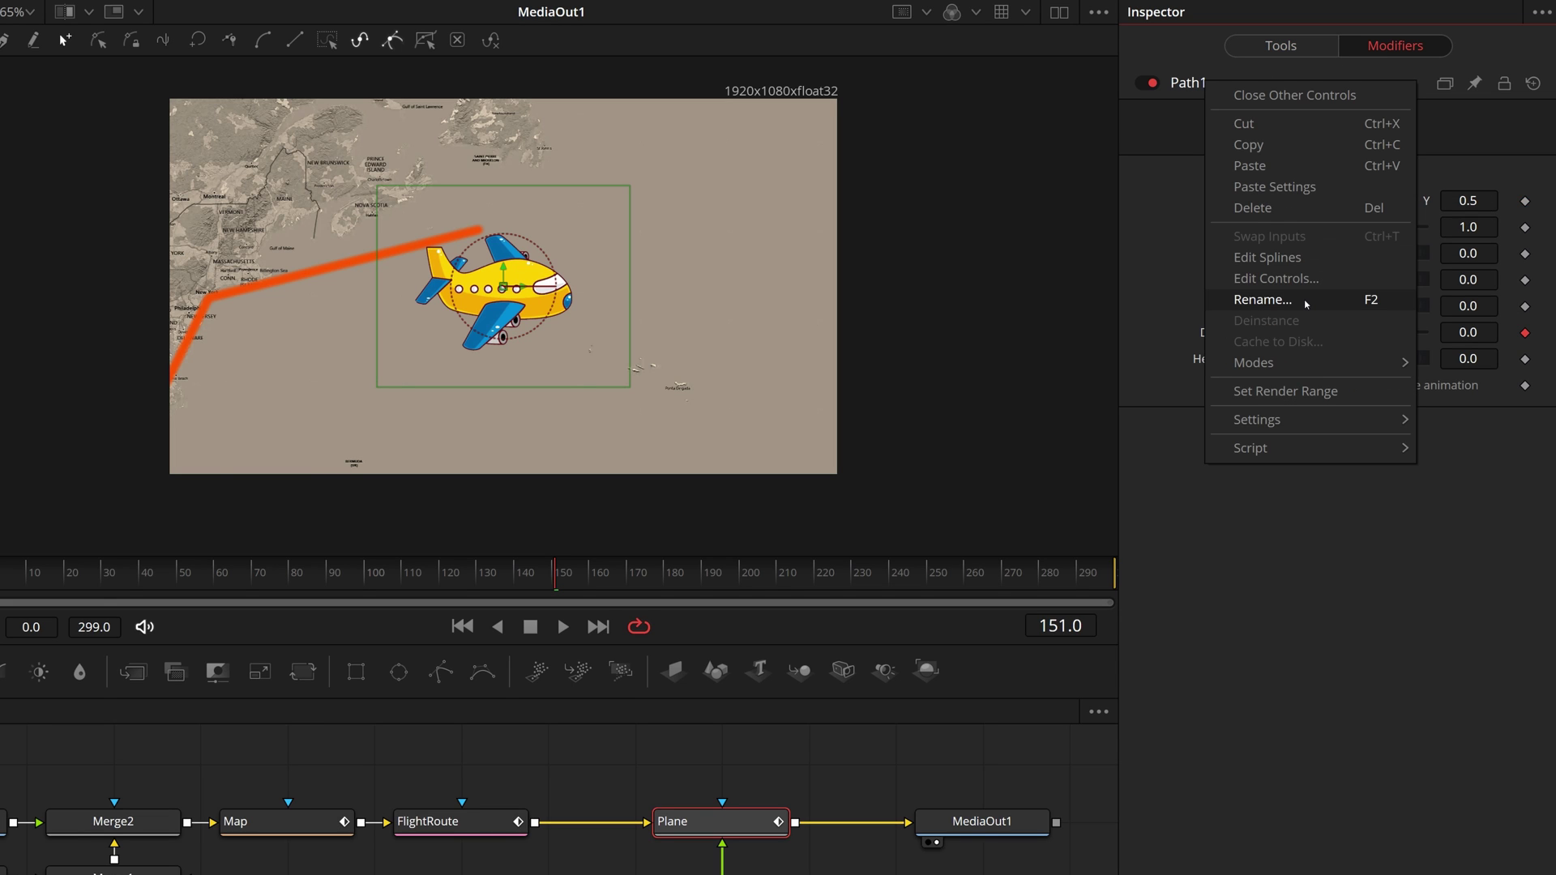
{"action": "left_click", "coordinate": [1262, 300]}
{"action": "type", "text": "PlanePath"}
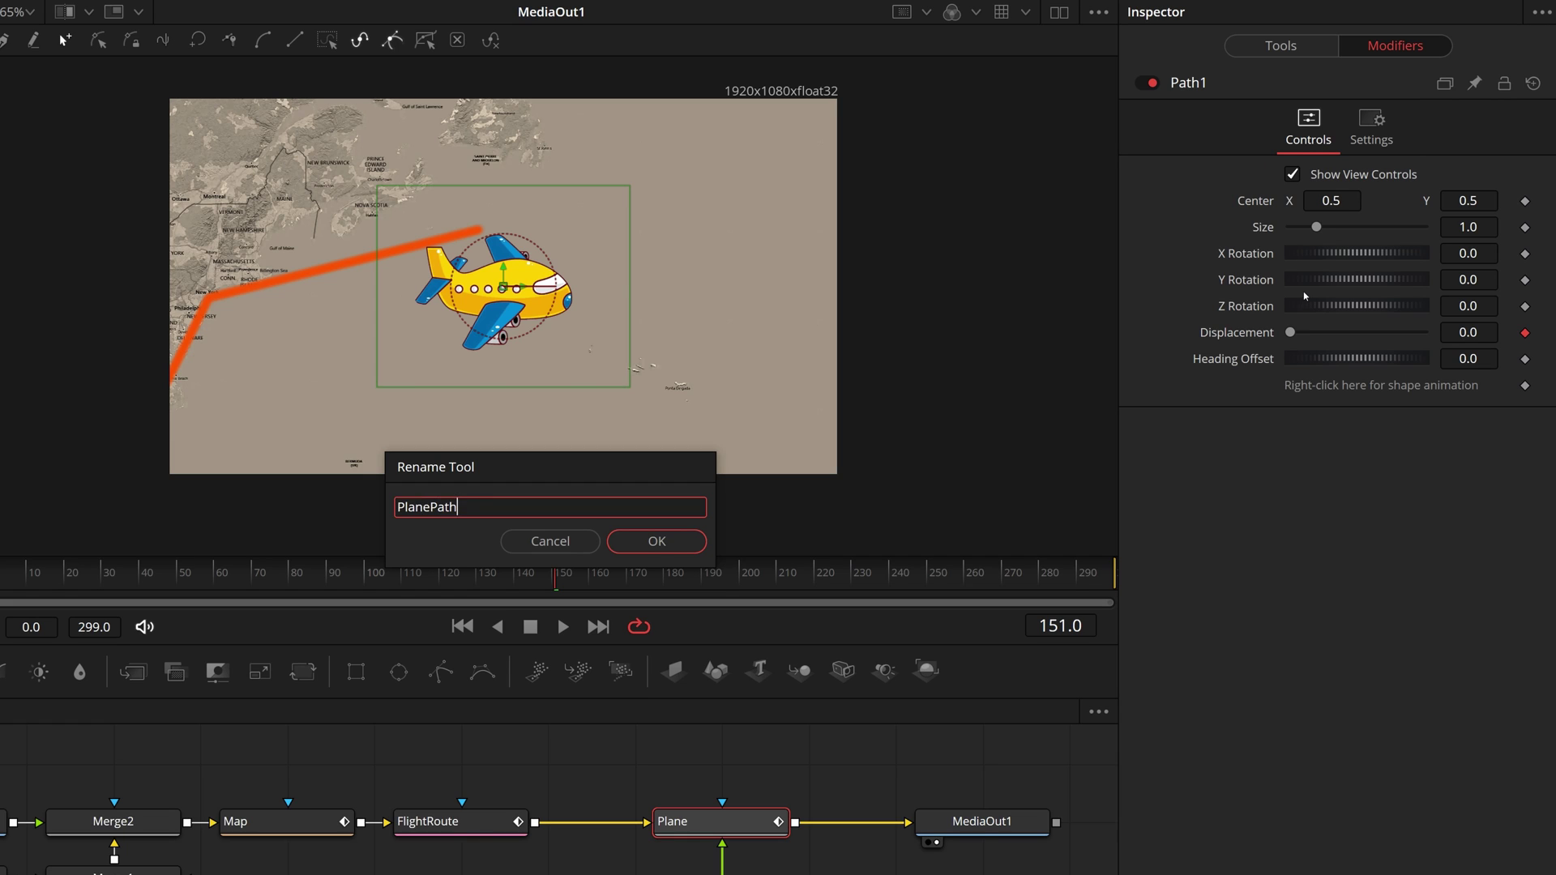
{"action": "key", "text": "Return"}
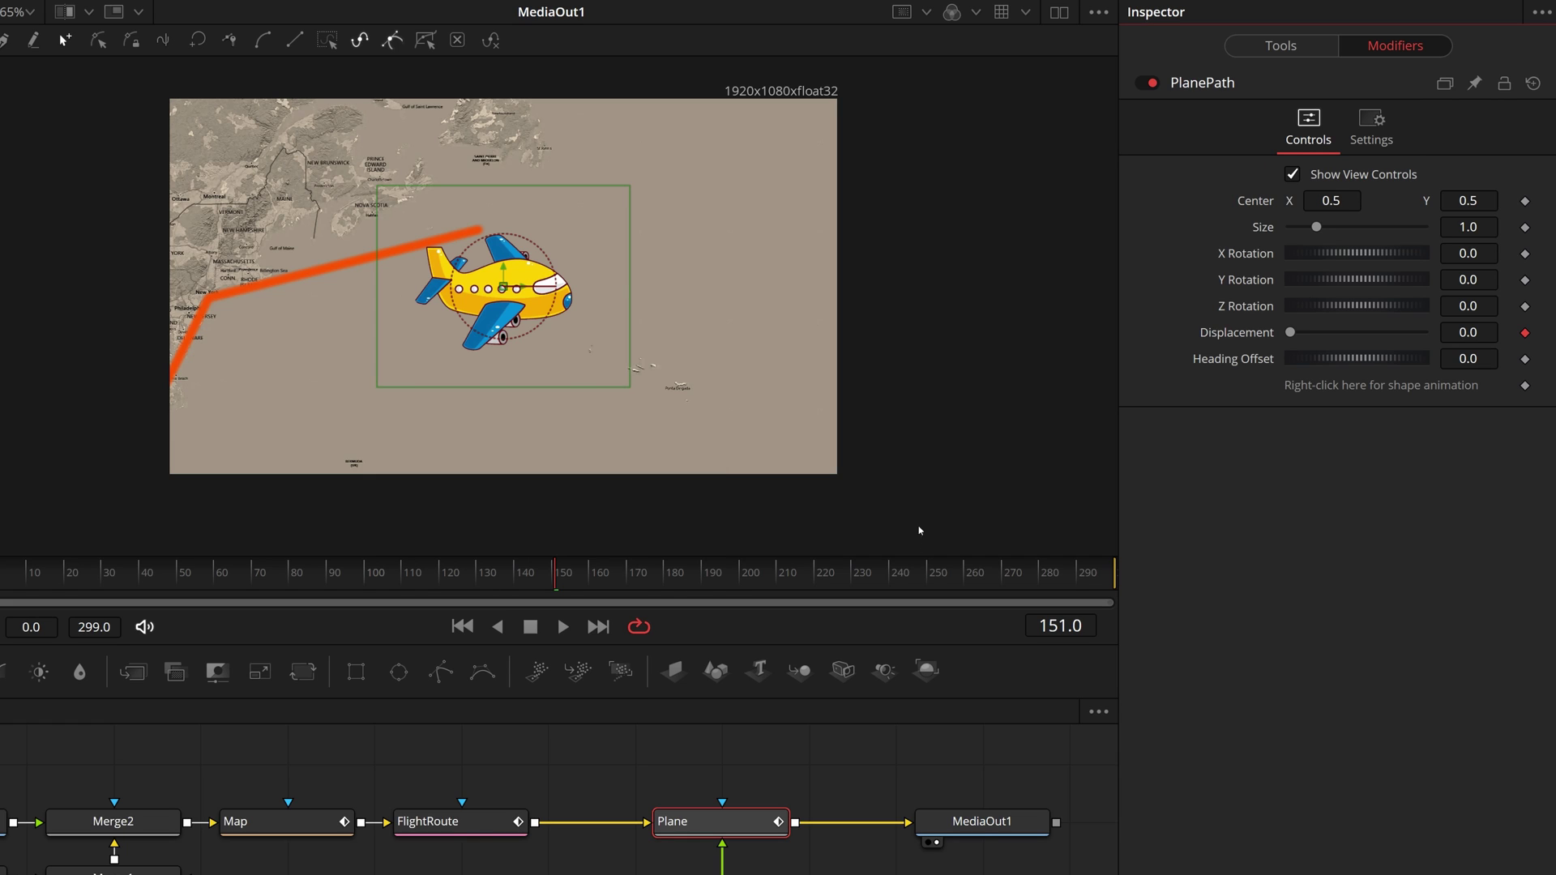
Publish the FlightPath stroke's shape animation from the FlightRoute node so other paths can connect to it
{"action": "right_click", "coordinate": [1351, 387]}
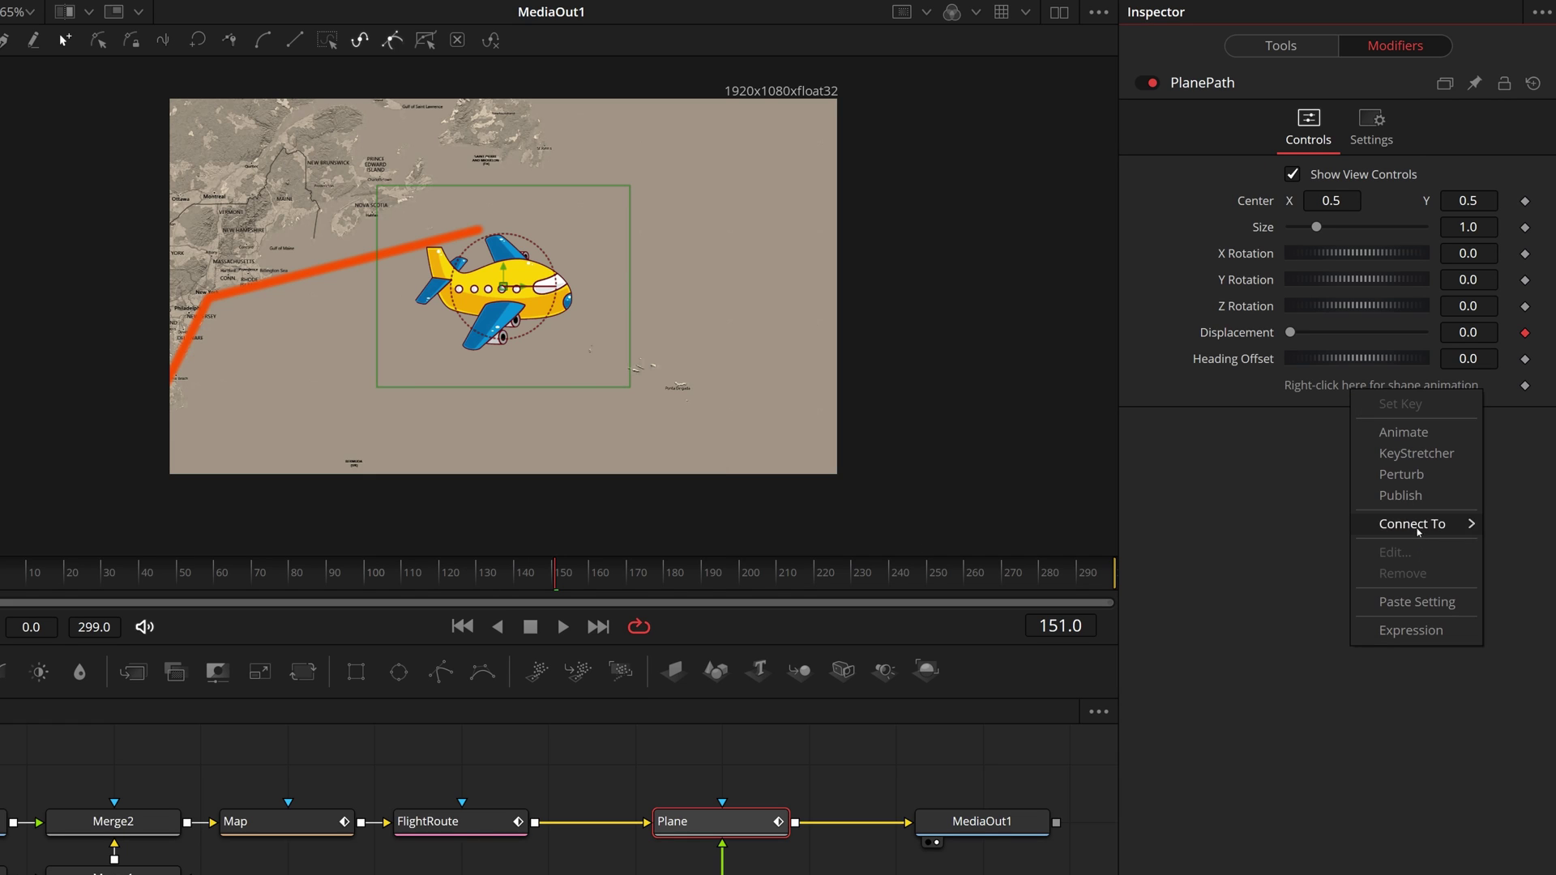
{"action": "left_click", "coordinate": [1305, 535]}
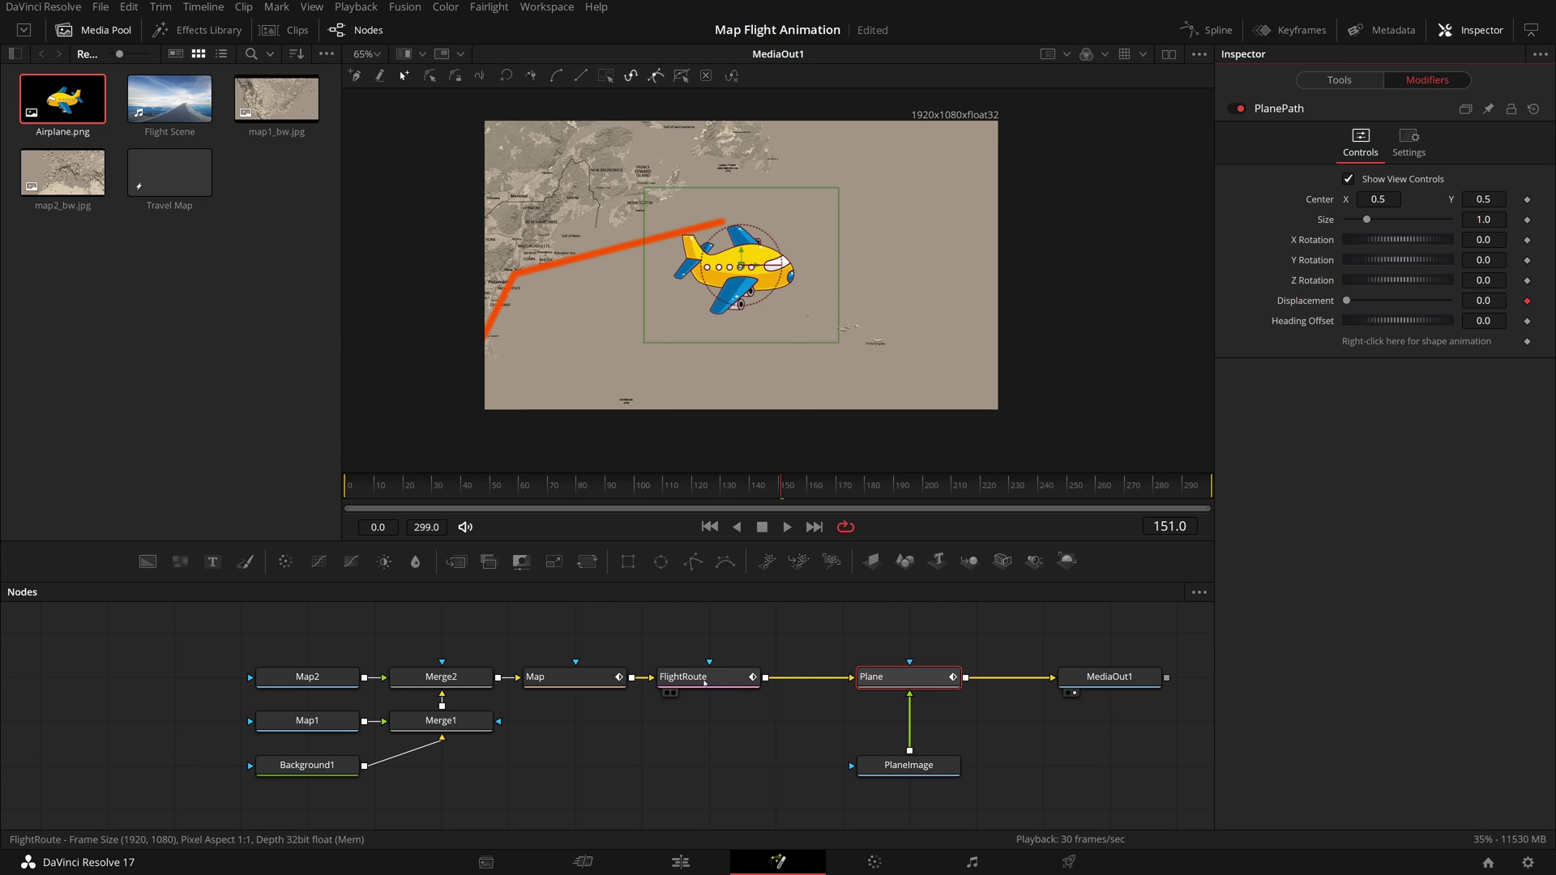
{"action": "left_click", "coordinate": [704, 683]}
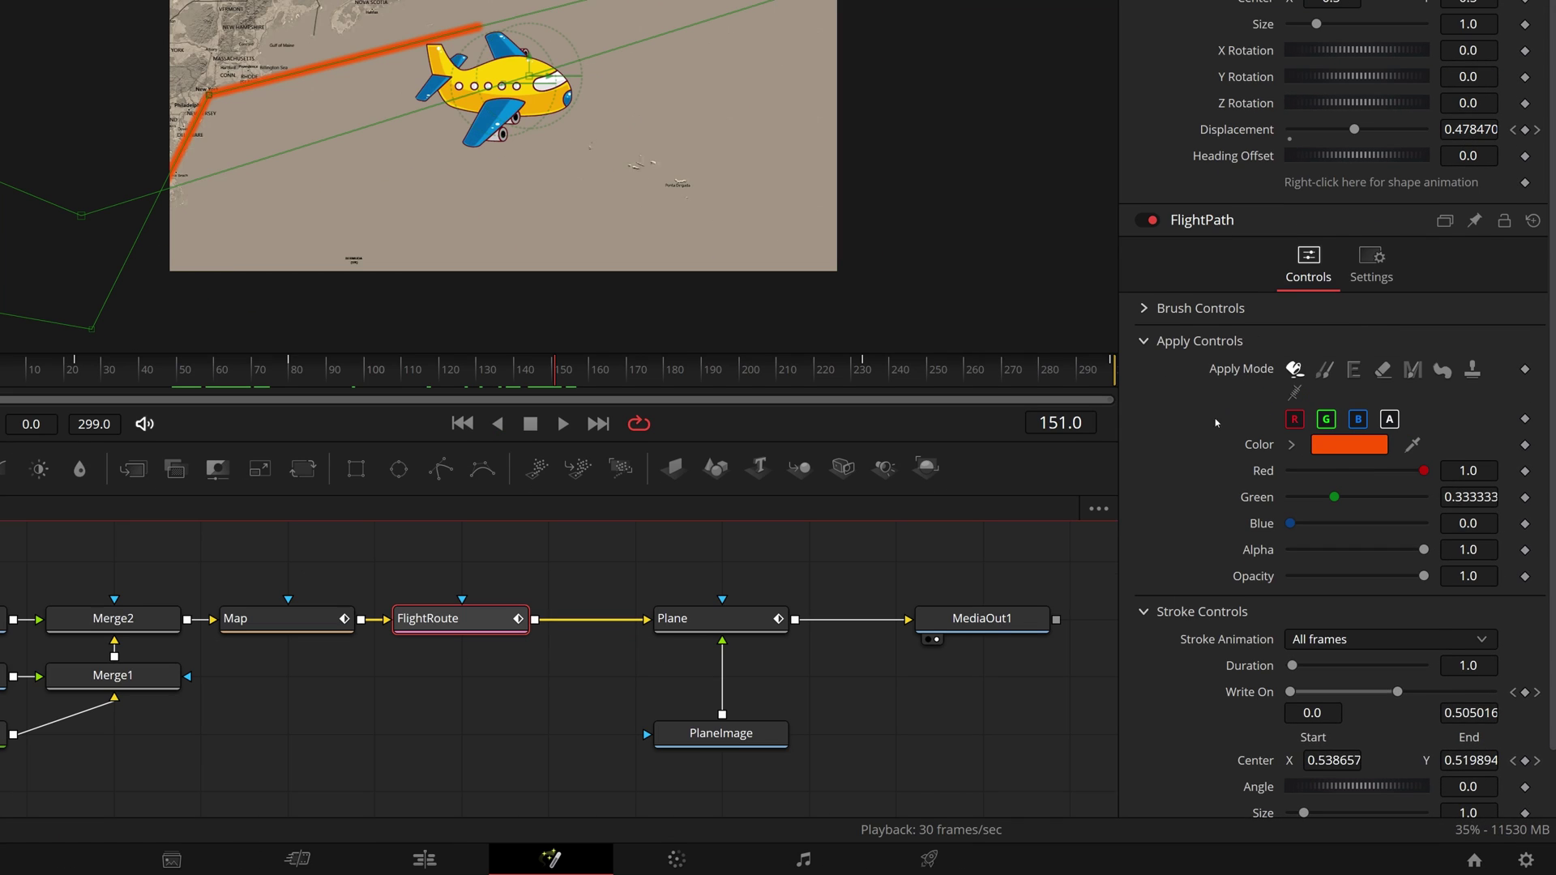
{"action": "scroll", "coordinate": [1215, 423], "scroll_direction": "down", "scroll_amount": 2}
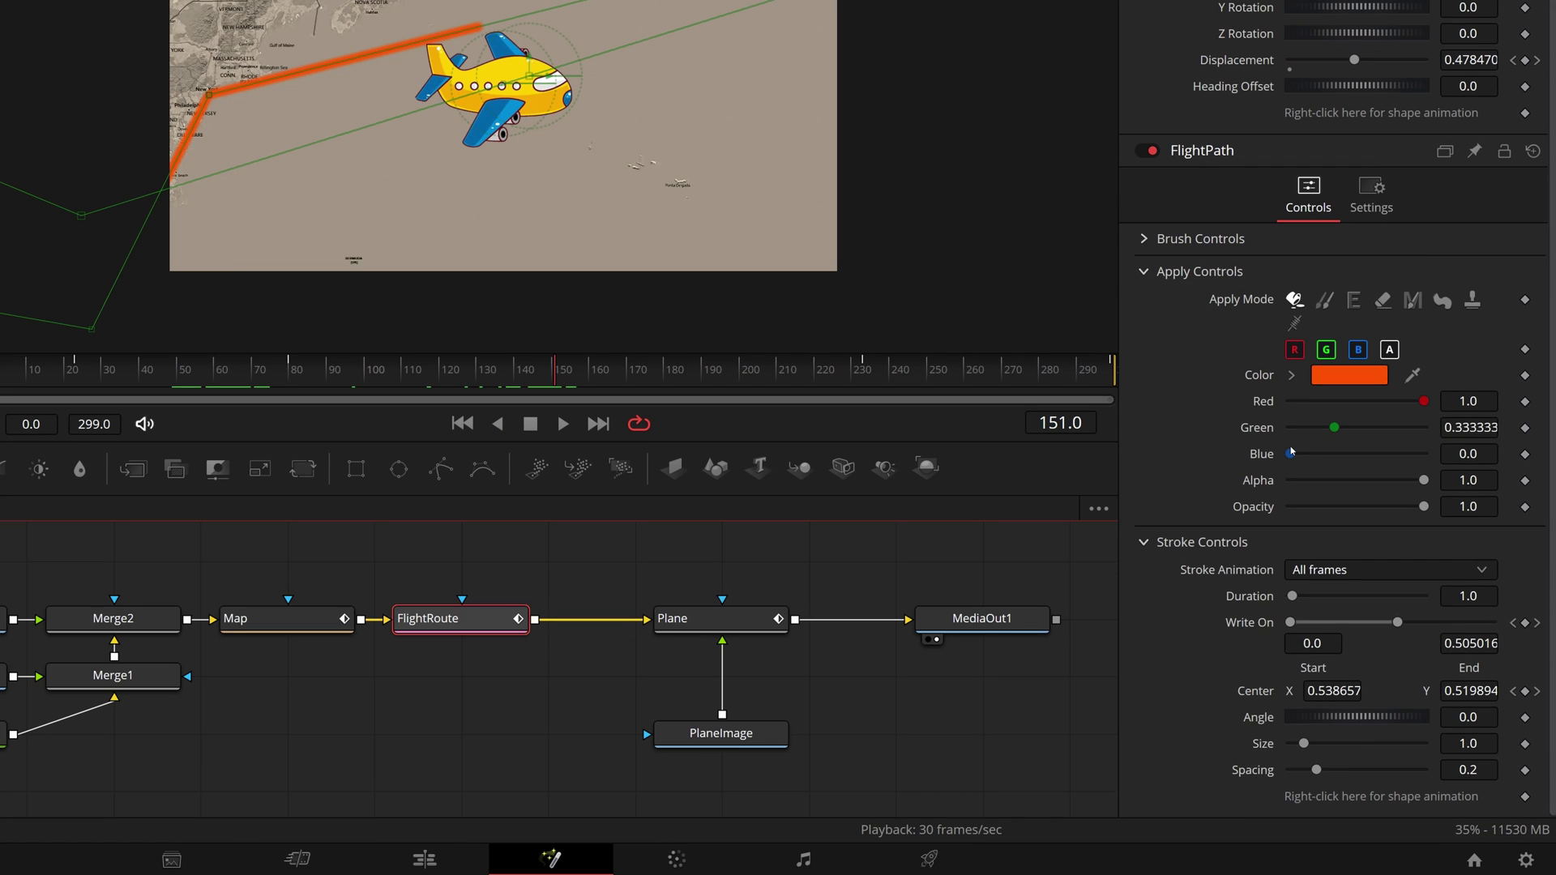
{"action": "right_click", "coordinate": [1330, 801]}
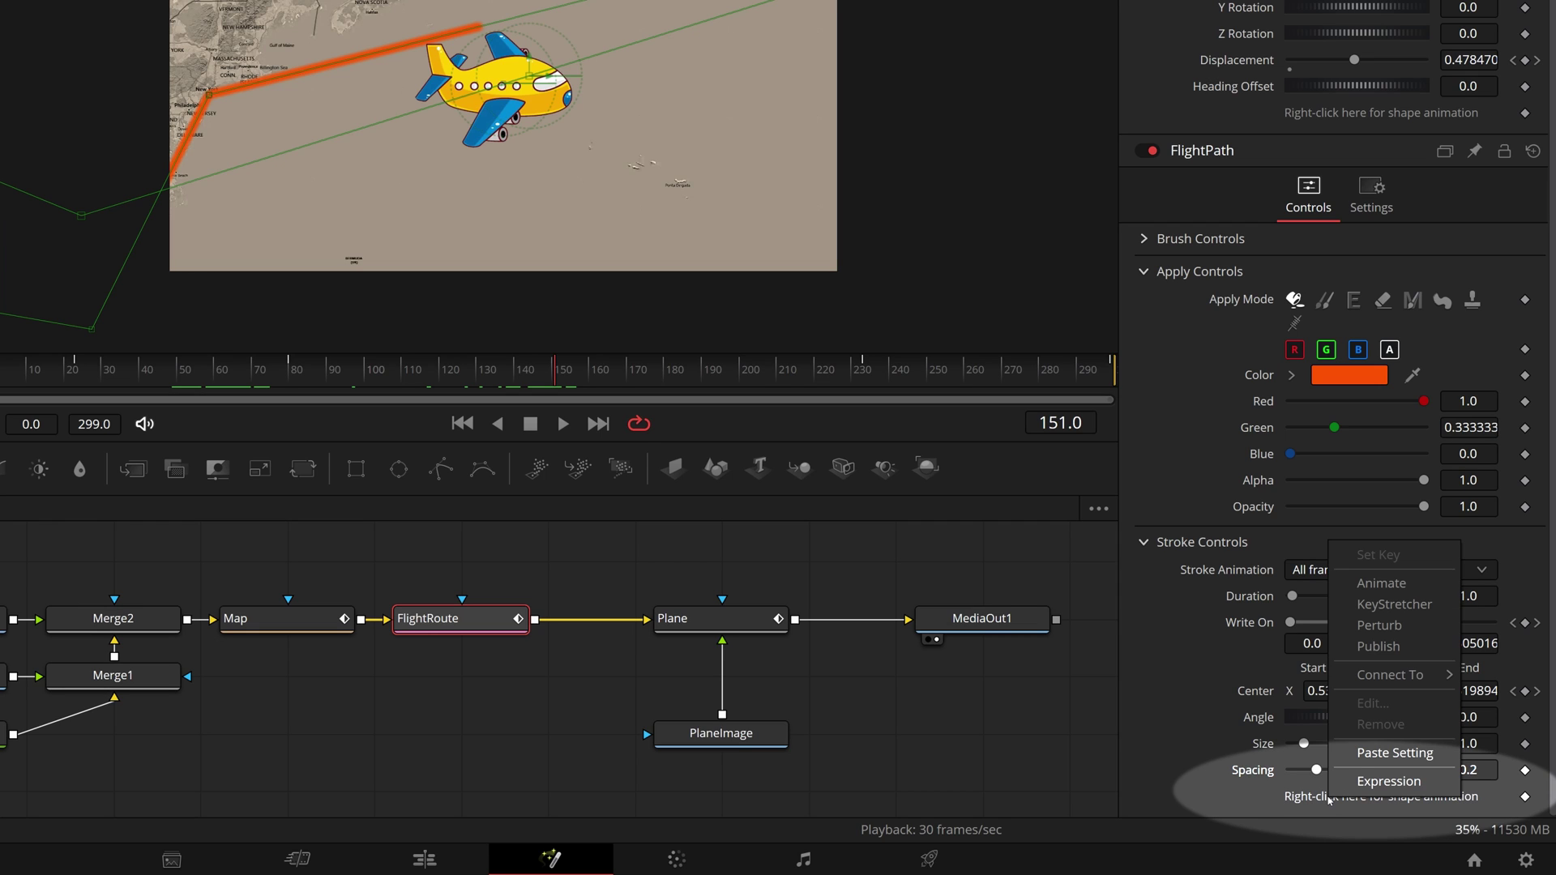
{"action": "left_click", "coordinate": [1393, 655]}
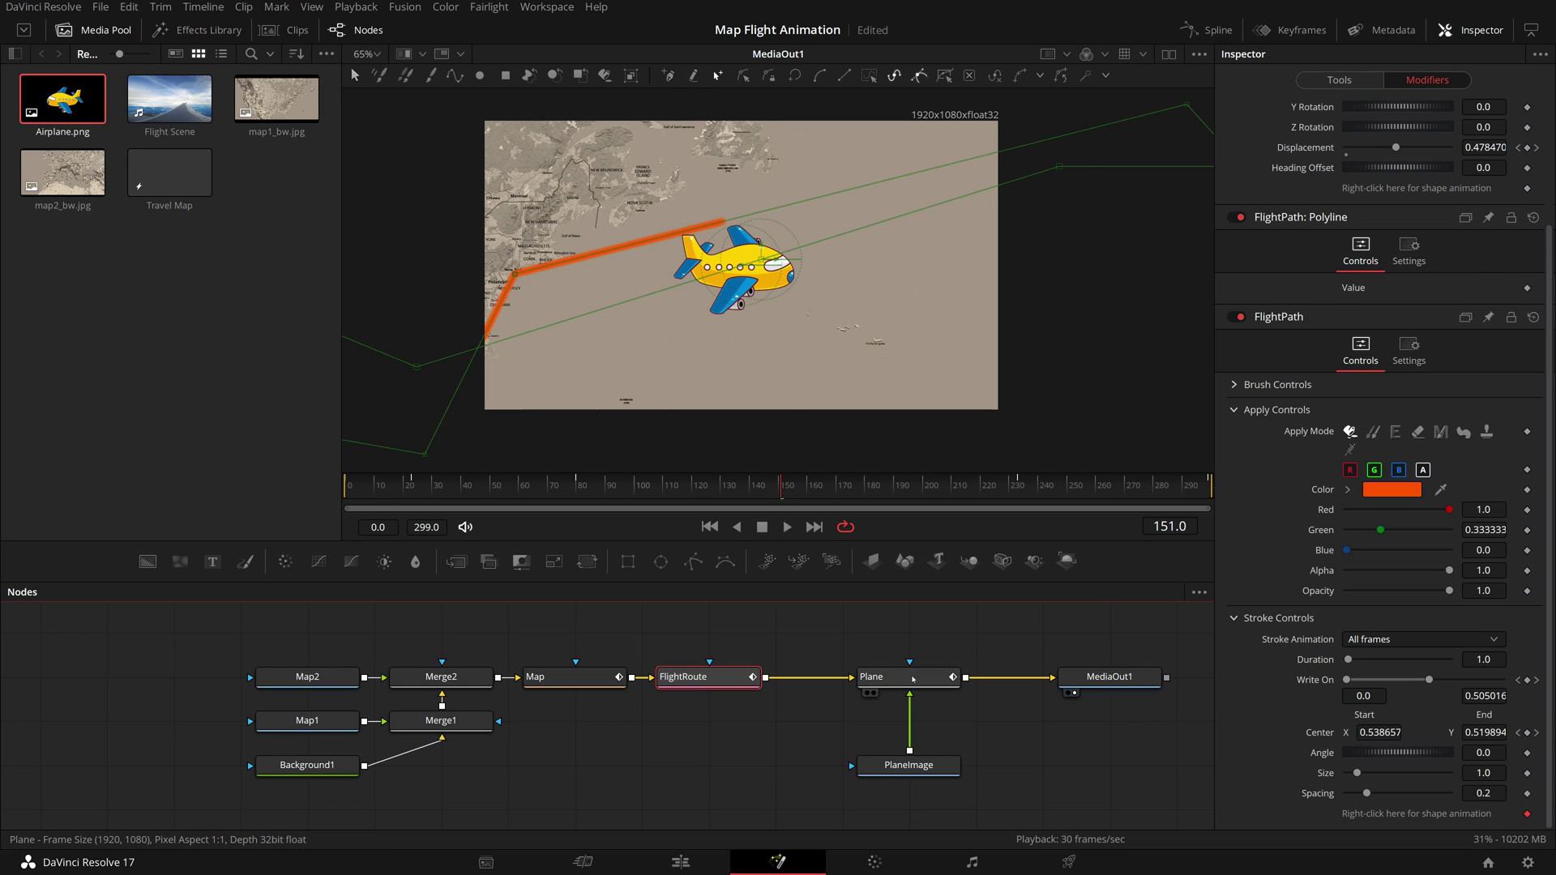
Connect PlanePath's shape animation to the published FlightPath: Polyline Value
{"action": "left_click", "coordinate": [719, 618]}
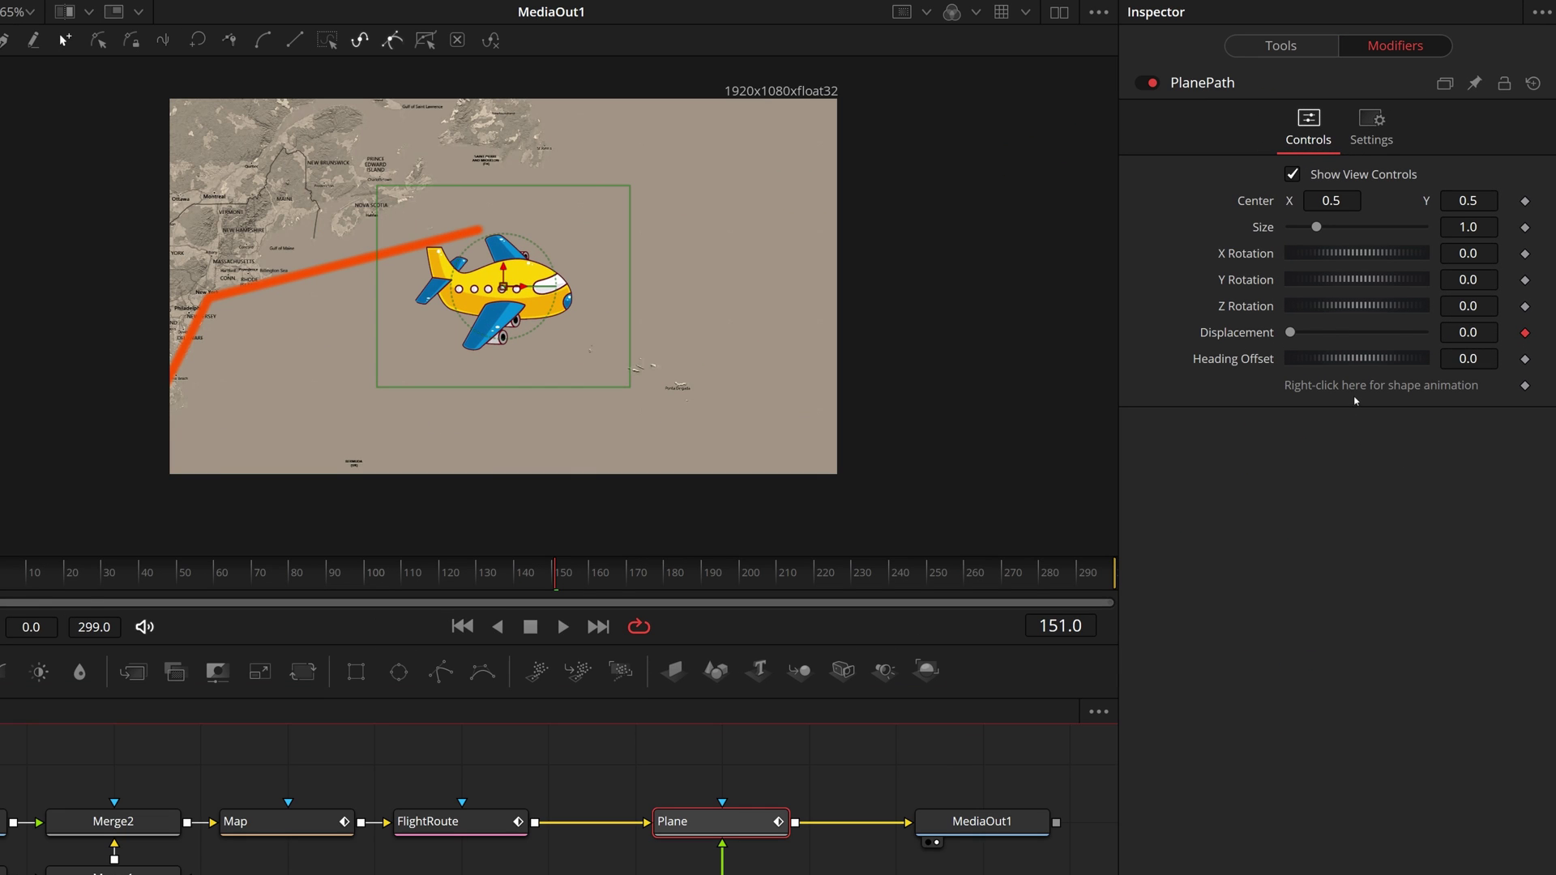
{"action": "right_click", "coordinate": [1348, 386]}
{"action": "mouse_move", "coordinate": [1382, 522]}
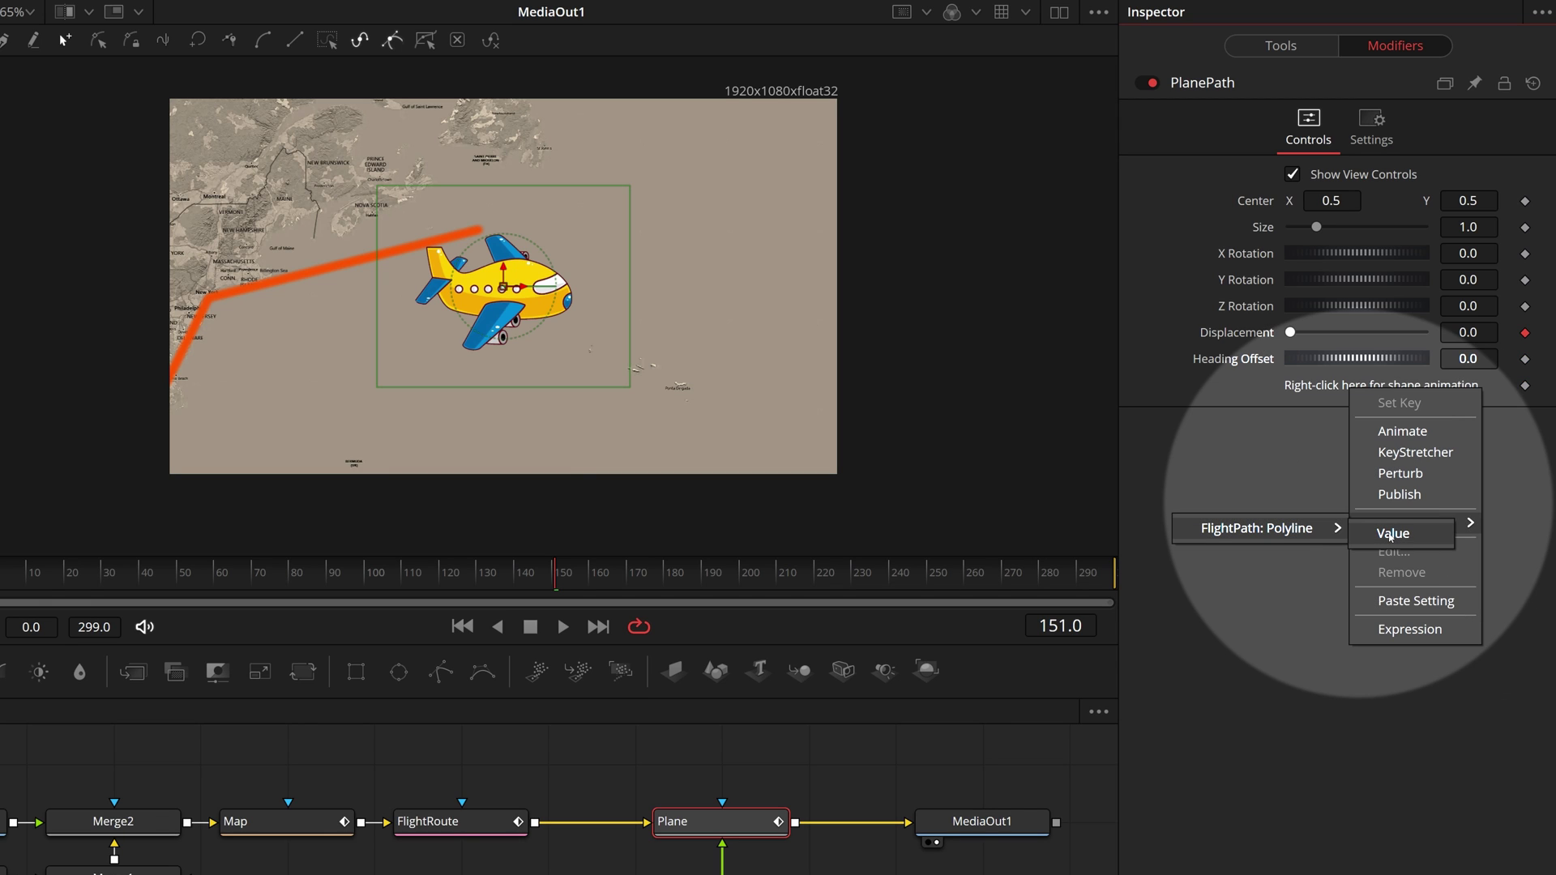
{"action": "left_click", "coordinate": [1391, 535]}
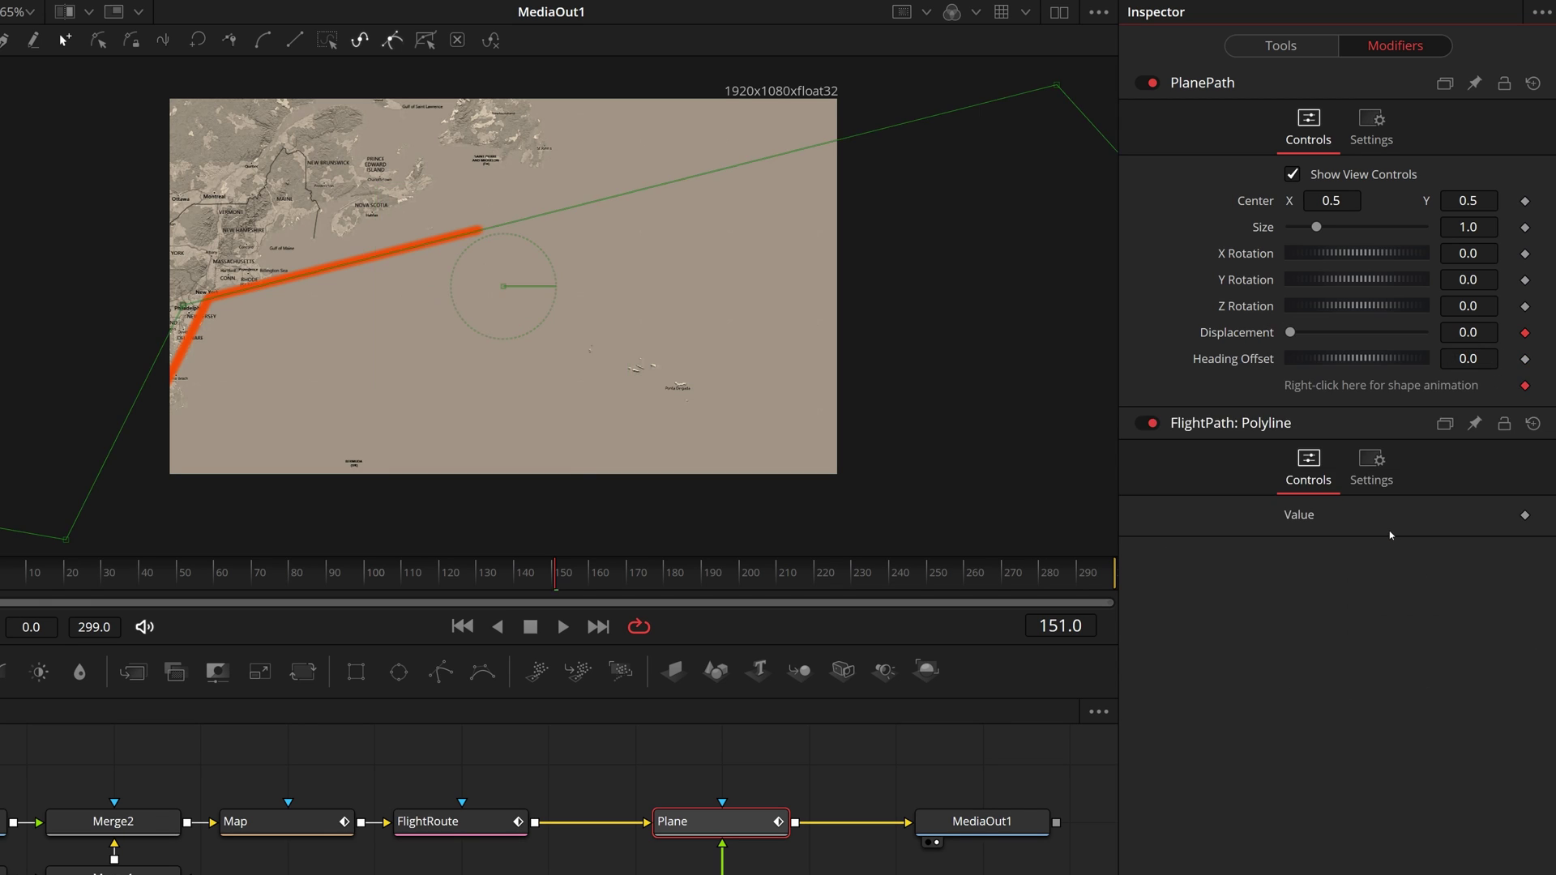
Connect PlanePath's Center to MapPath so the airplane's path follows the map, and scrub through the timeline to check alignment
{"action": "left_click_drag", "start_coordinate": [8, 580], "coordinate": [128, 584]}
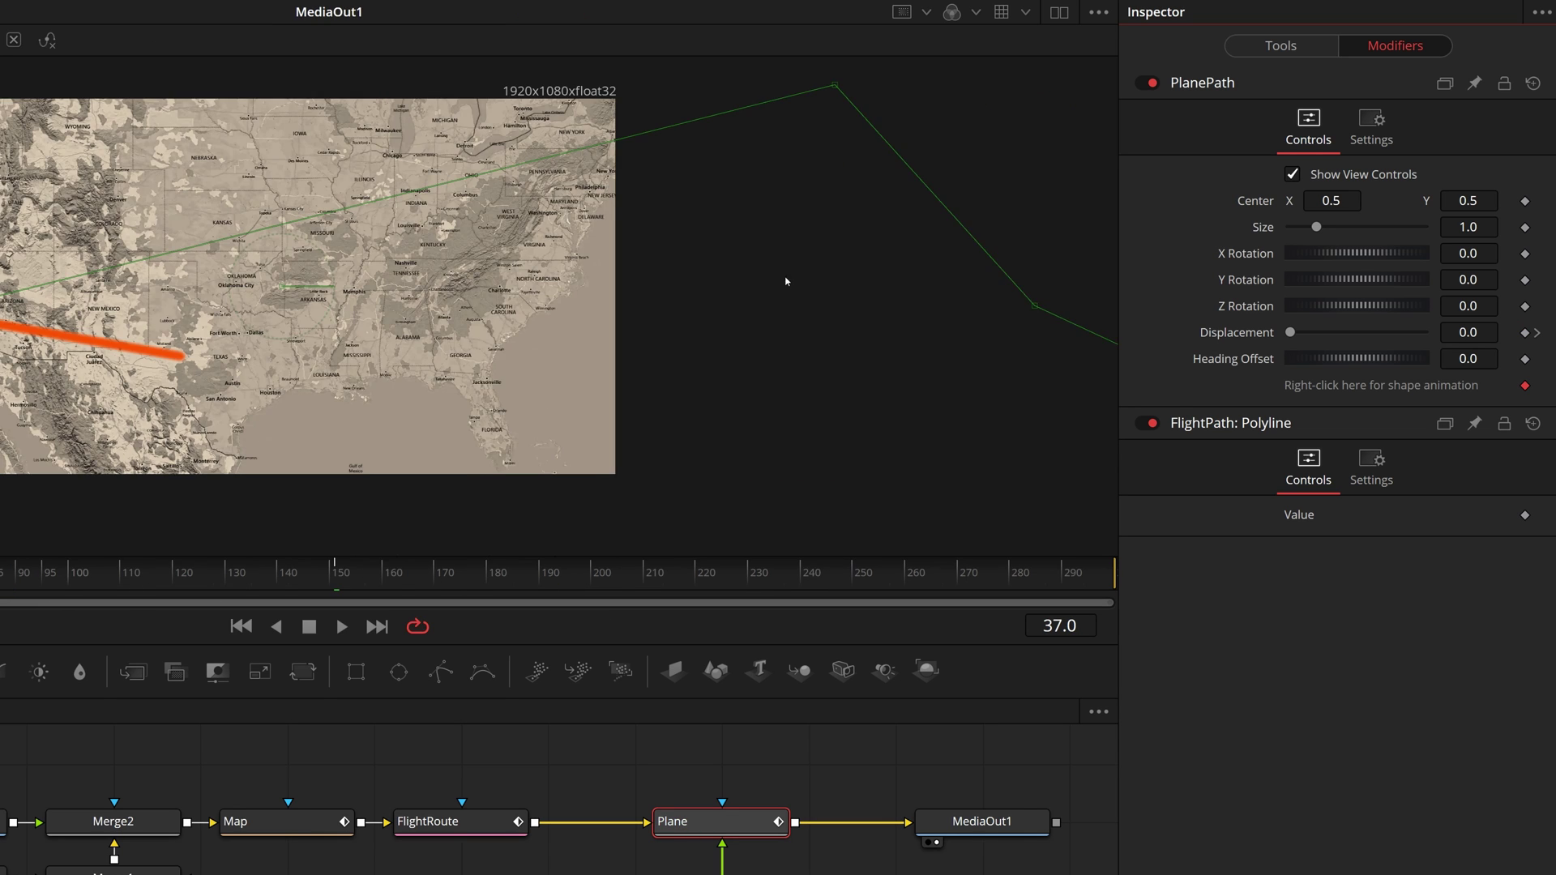
{"action": "scroll", "coordinate": [783, 282], "scroll_direction": "down", "scroll_amount": 1}
{"action": "scroll", "coordinate": [786, 294], "scroll_direction": "down", "scroll_amount": 3}
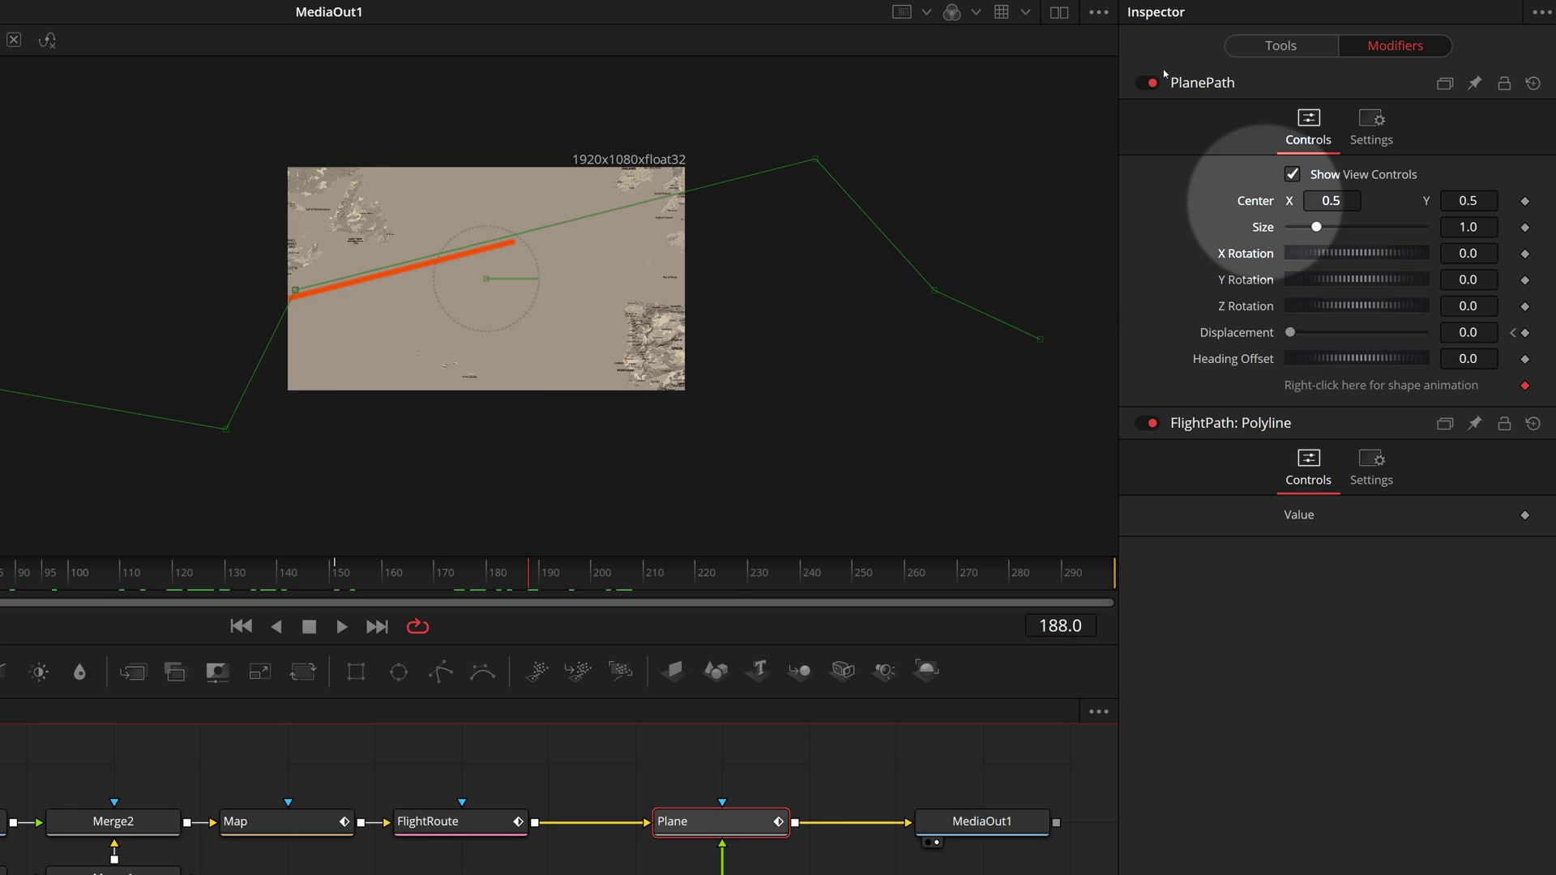
{"action": "right_click", "coordinate": [1250, 205]}
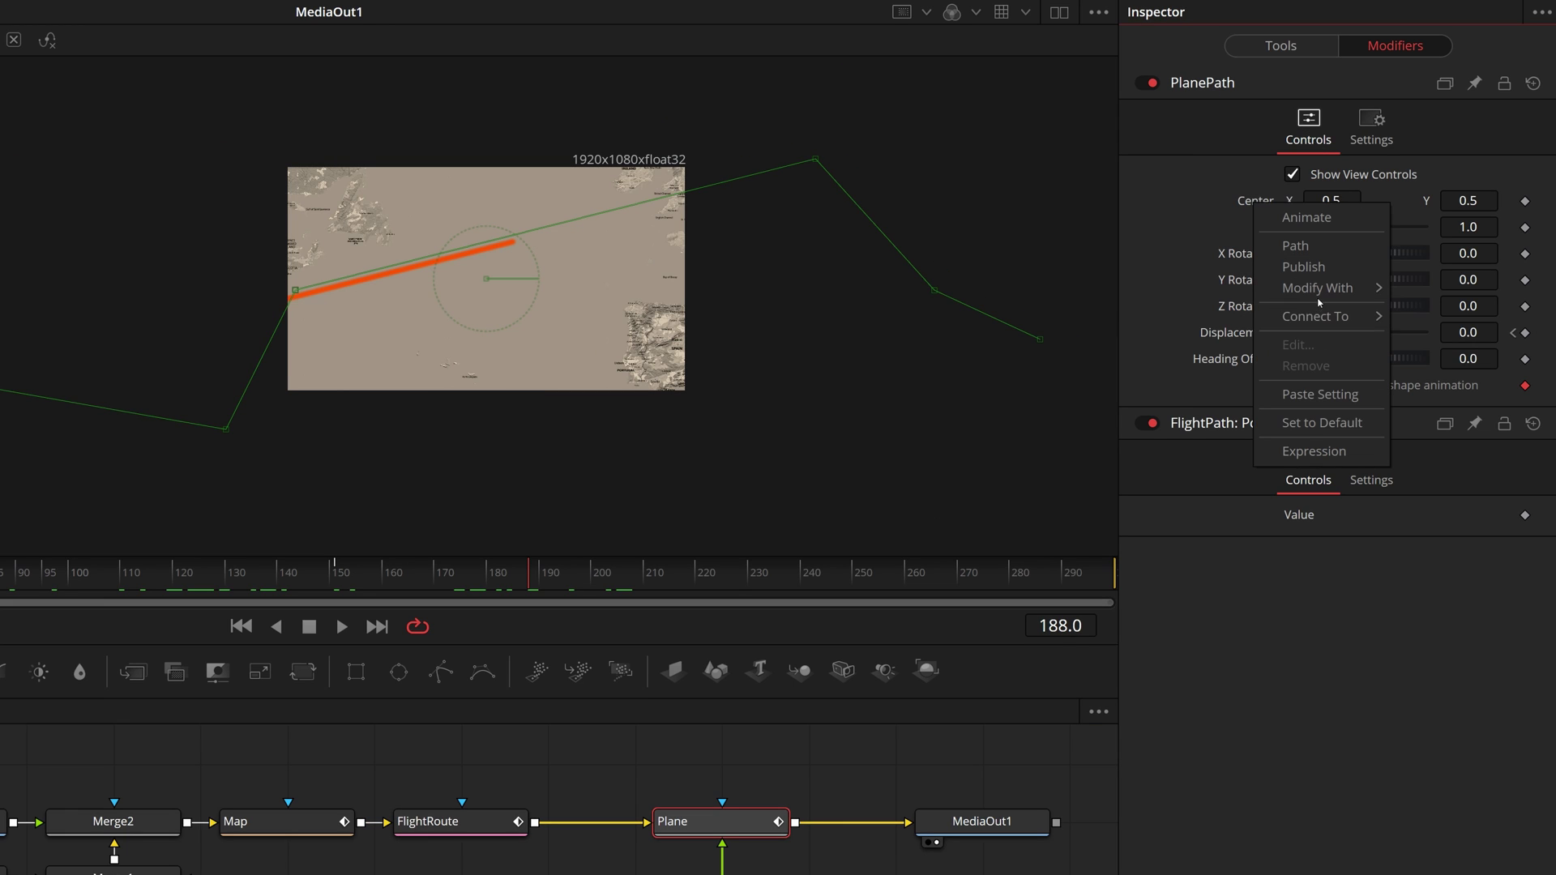
{"action": "mouse_move", "coordinate": [1321, 316]}
{"action": "mouse_move", "coordinate": [1418, 320]}
{"action": "left_click", "coordinate": [1339, 320]}
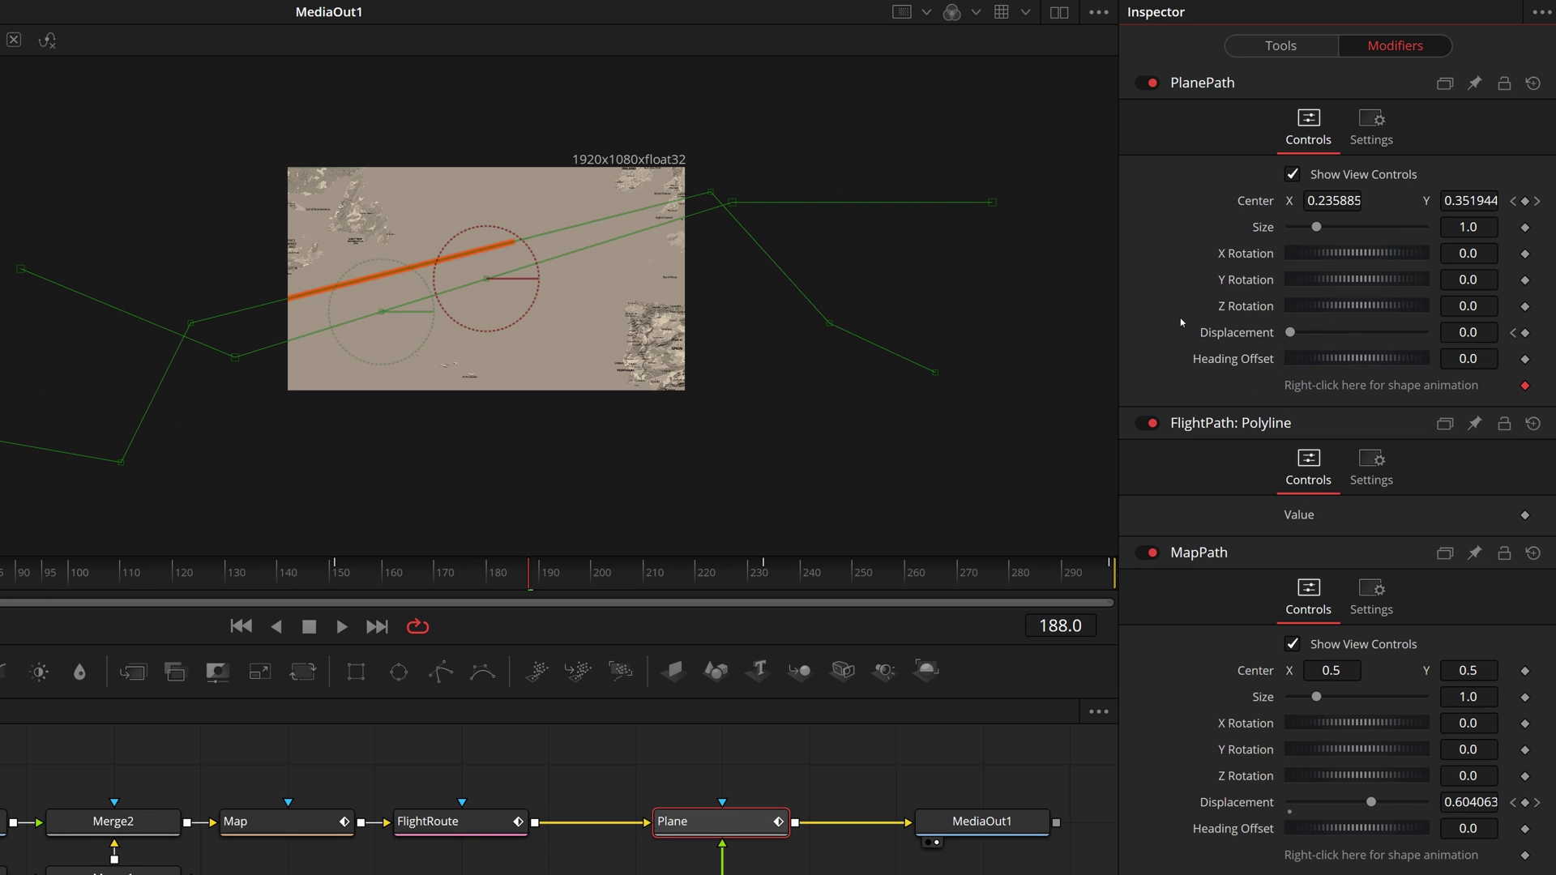
{"action": "left_click_drag", "start_coordinate": [531, 579], "coordinate": [650, 584]}
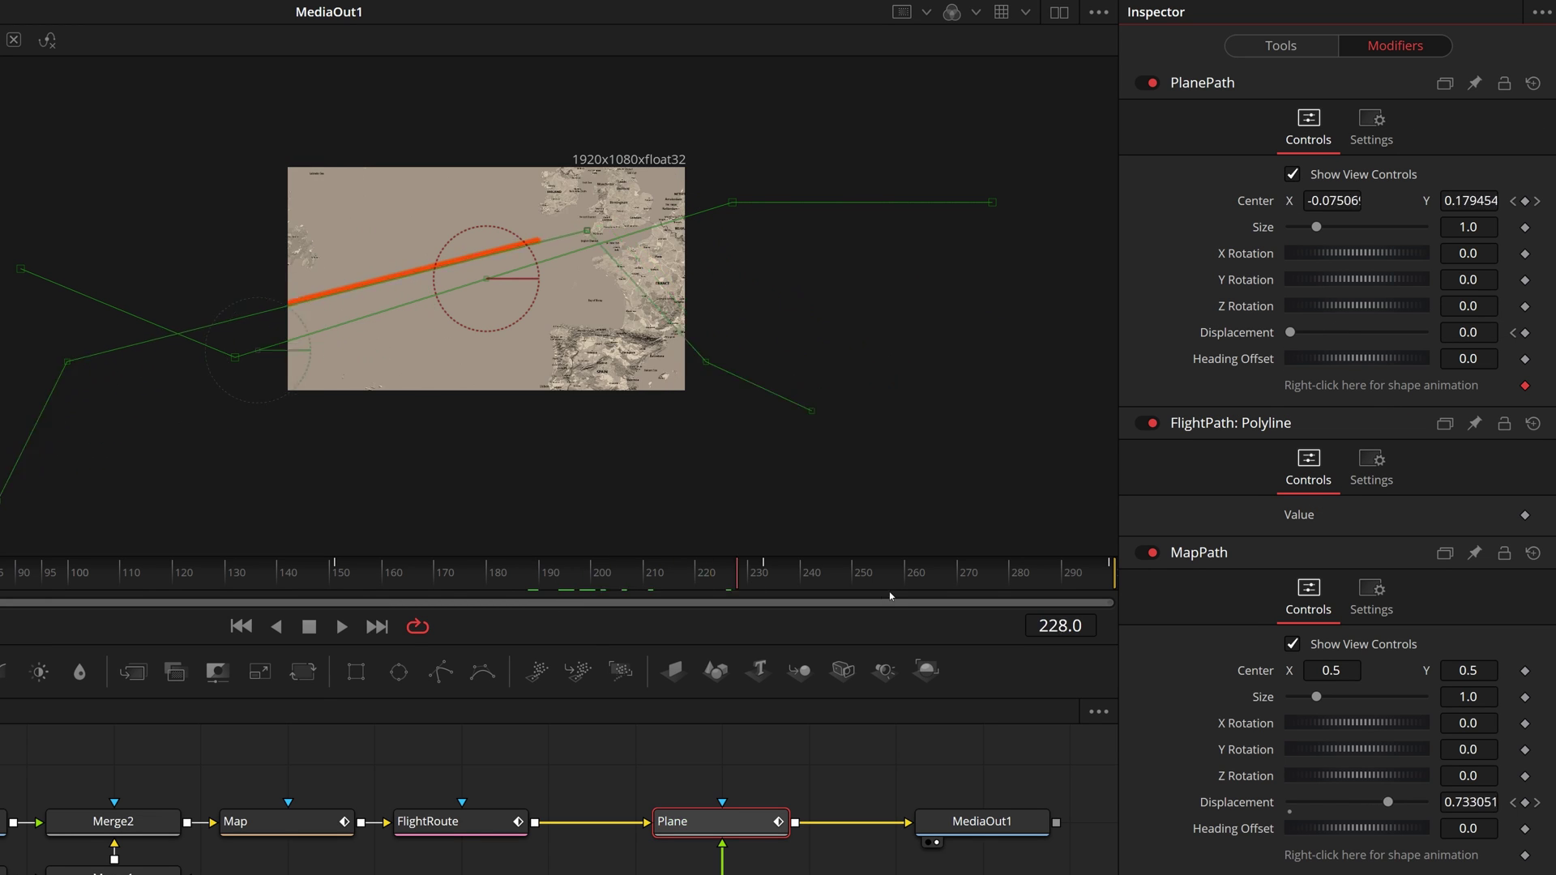
{"action": "left_click_drag", "start_coordinate": [897, 597], "coordinate": [1078, 590]}
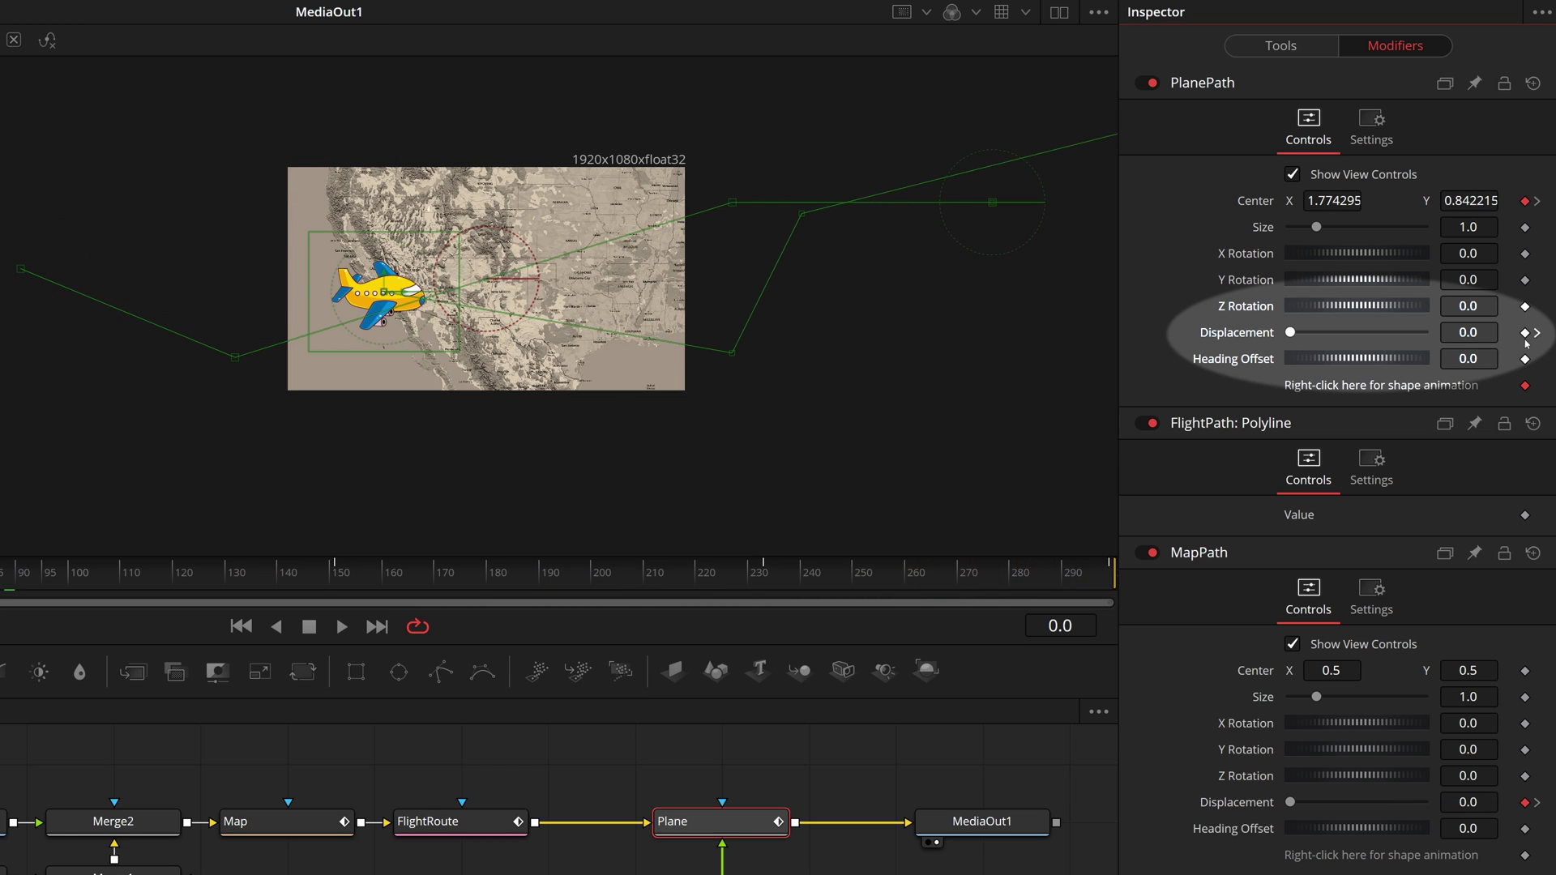
Remove PlanePath's Displacement keyframe at frame 151, keyframe Displacement at 0.0 on frame 0 and 1.0 on frame 299, and play back the animation
{"action": "left_click", "coordinate": [1537, 333]}
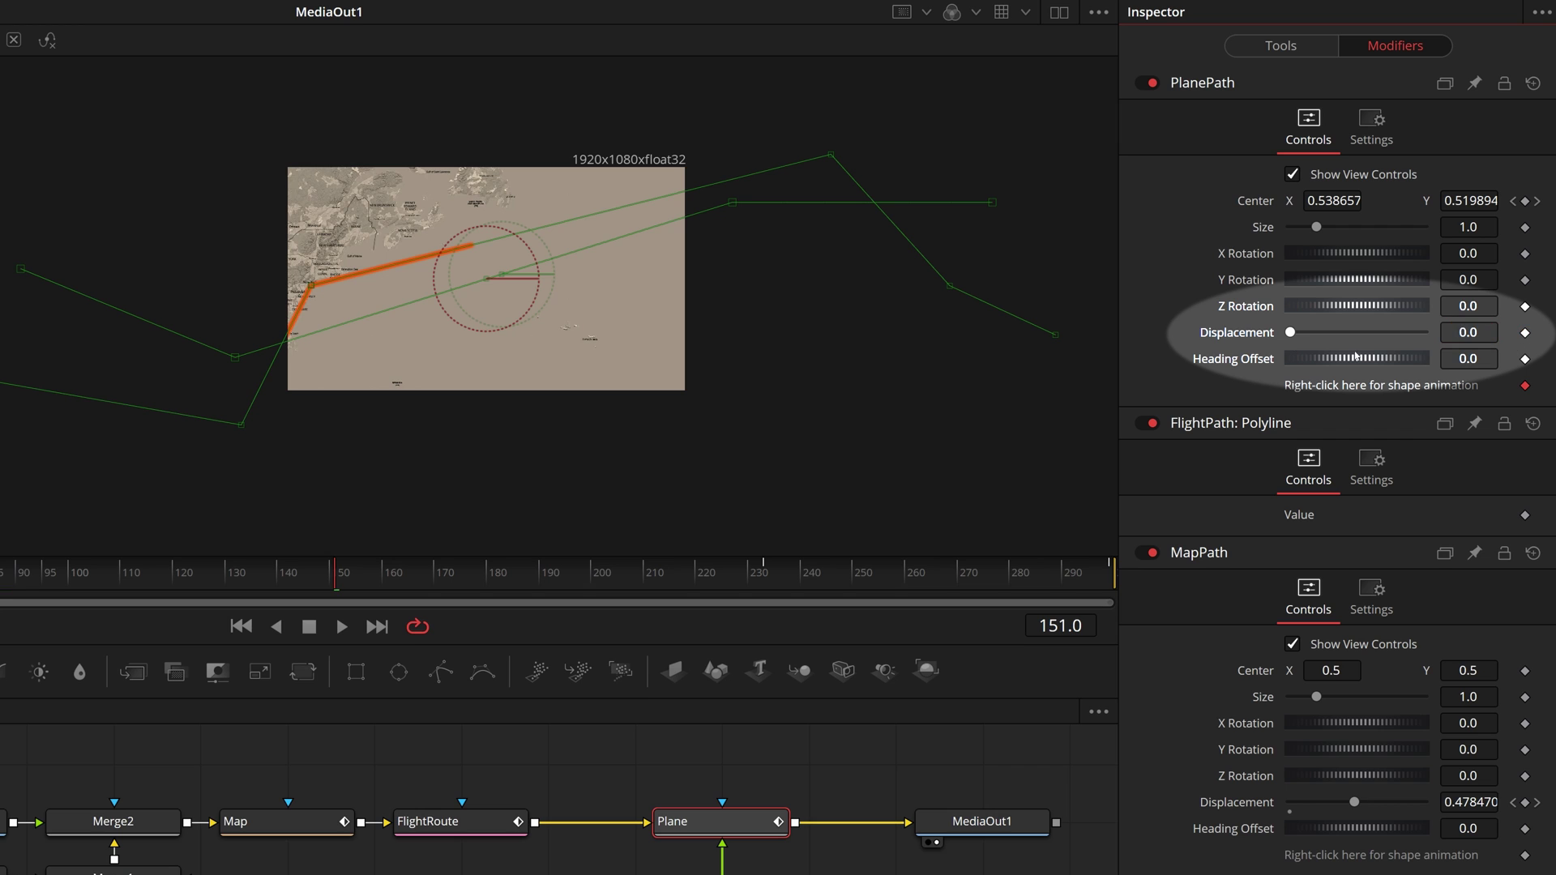
{"action": "mouse_move", "coordinate": [1287, 334]}
{"action": "left_mouse_down"}
{"action": "mouse_move", "coordinate": [1376, 338]}
{"action": "mouse_move", "coordinate": [1285, 341]}
{"action": "left_mouse_up"}
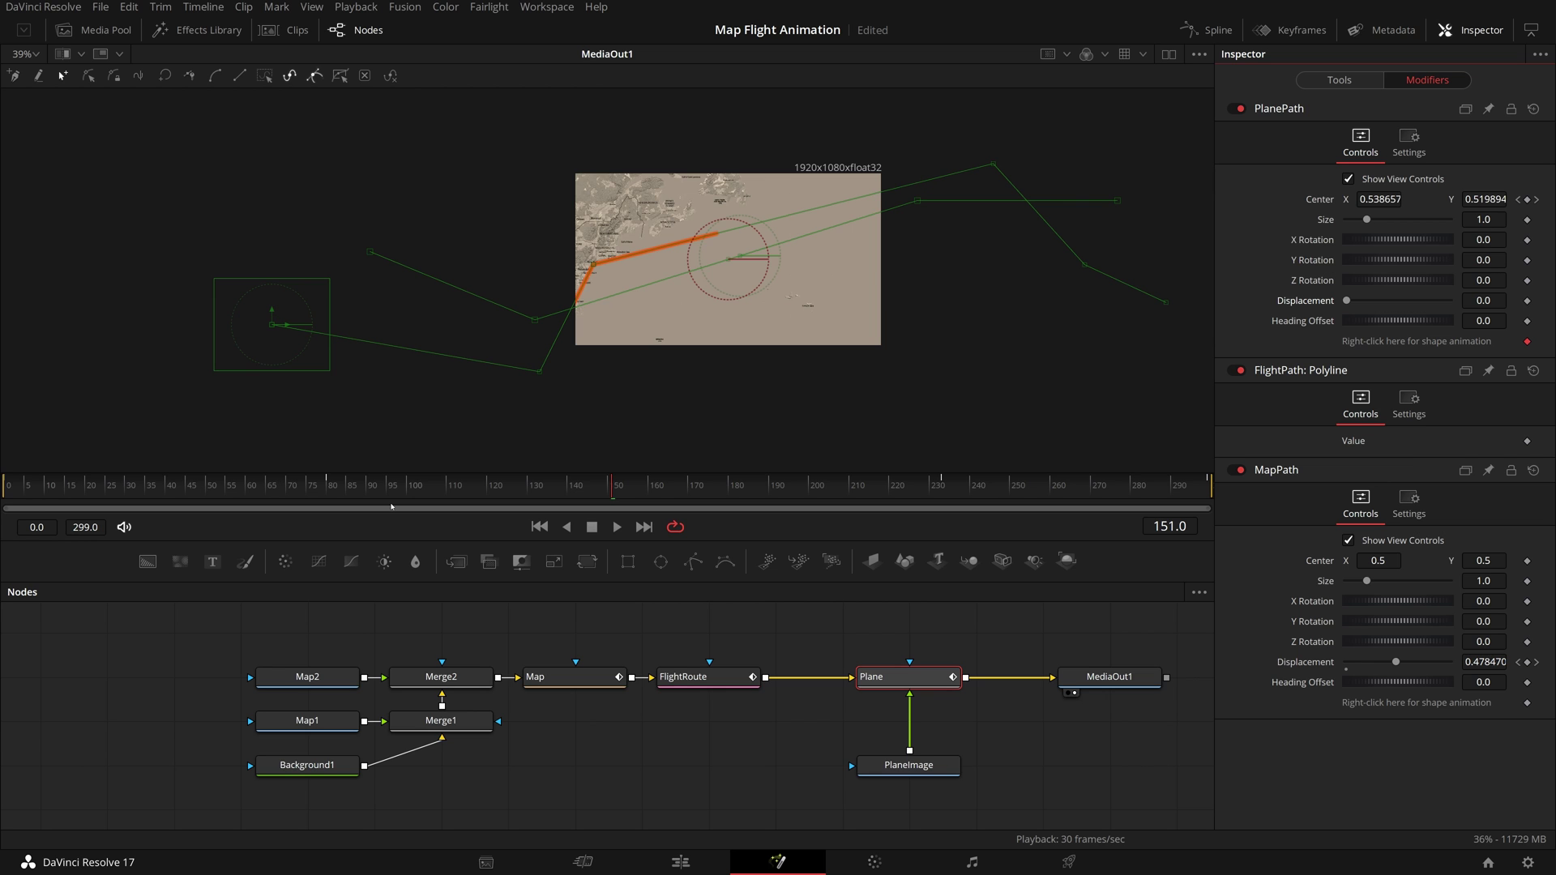
{"action": "left_click_drag", "start_coordinate": [392, 486], "coordinate": [1, 484]}
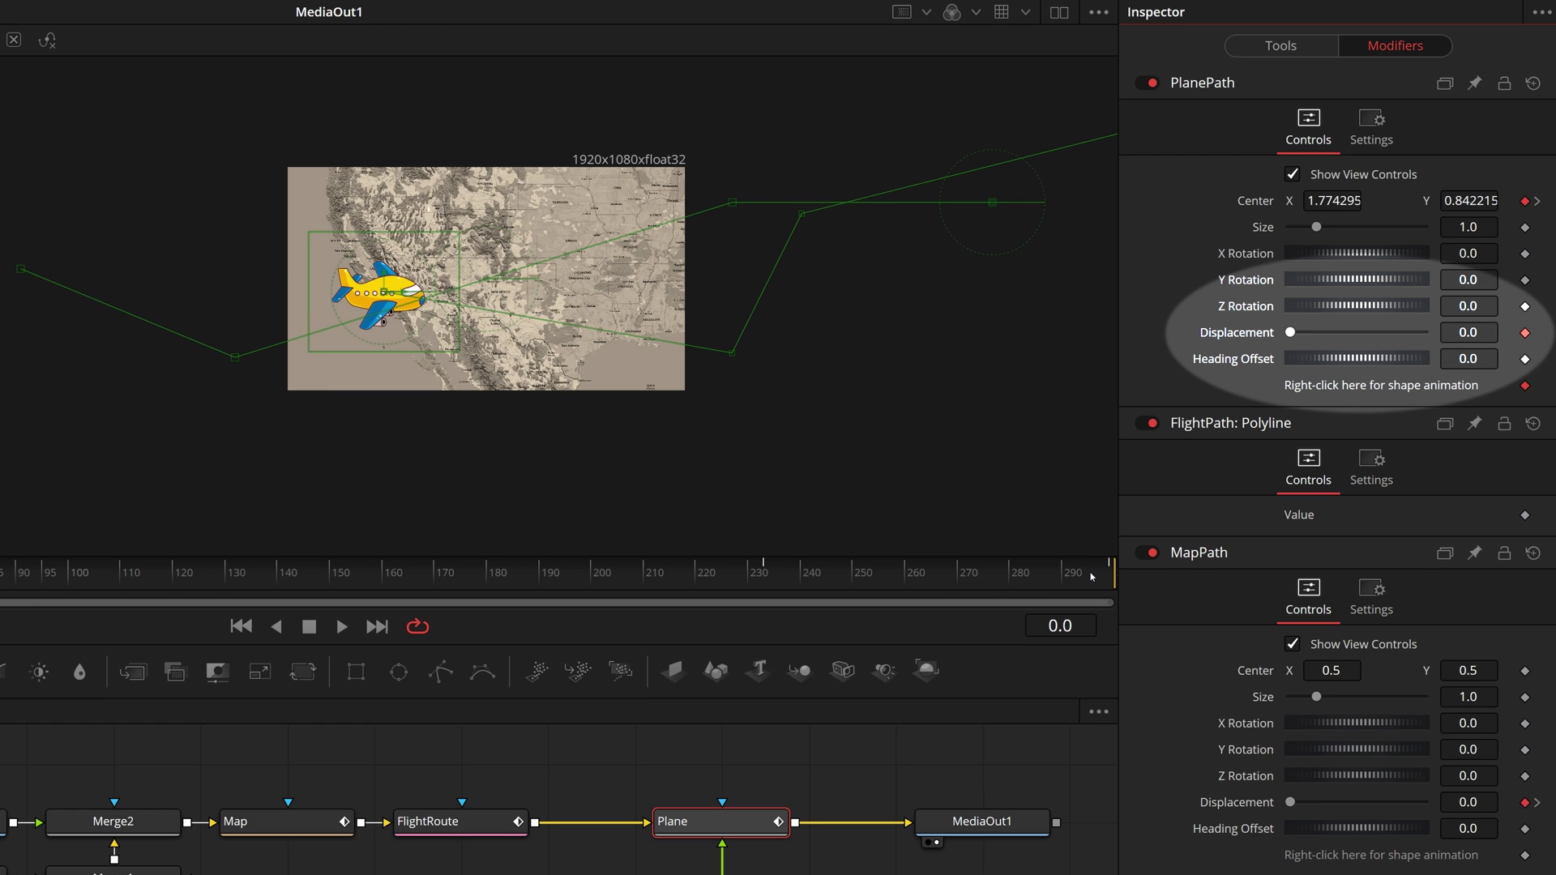
{"action": "left_click_drag", "start_coordinate": [1084, 577], "coordinate": [1117, 580]}
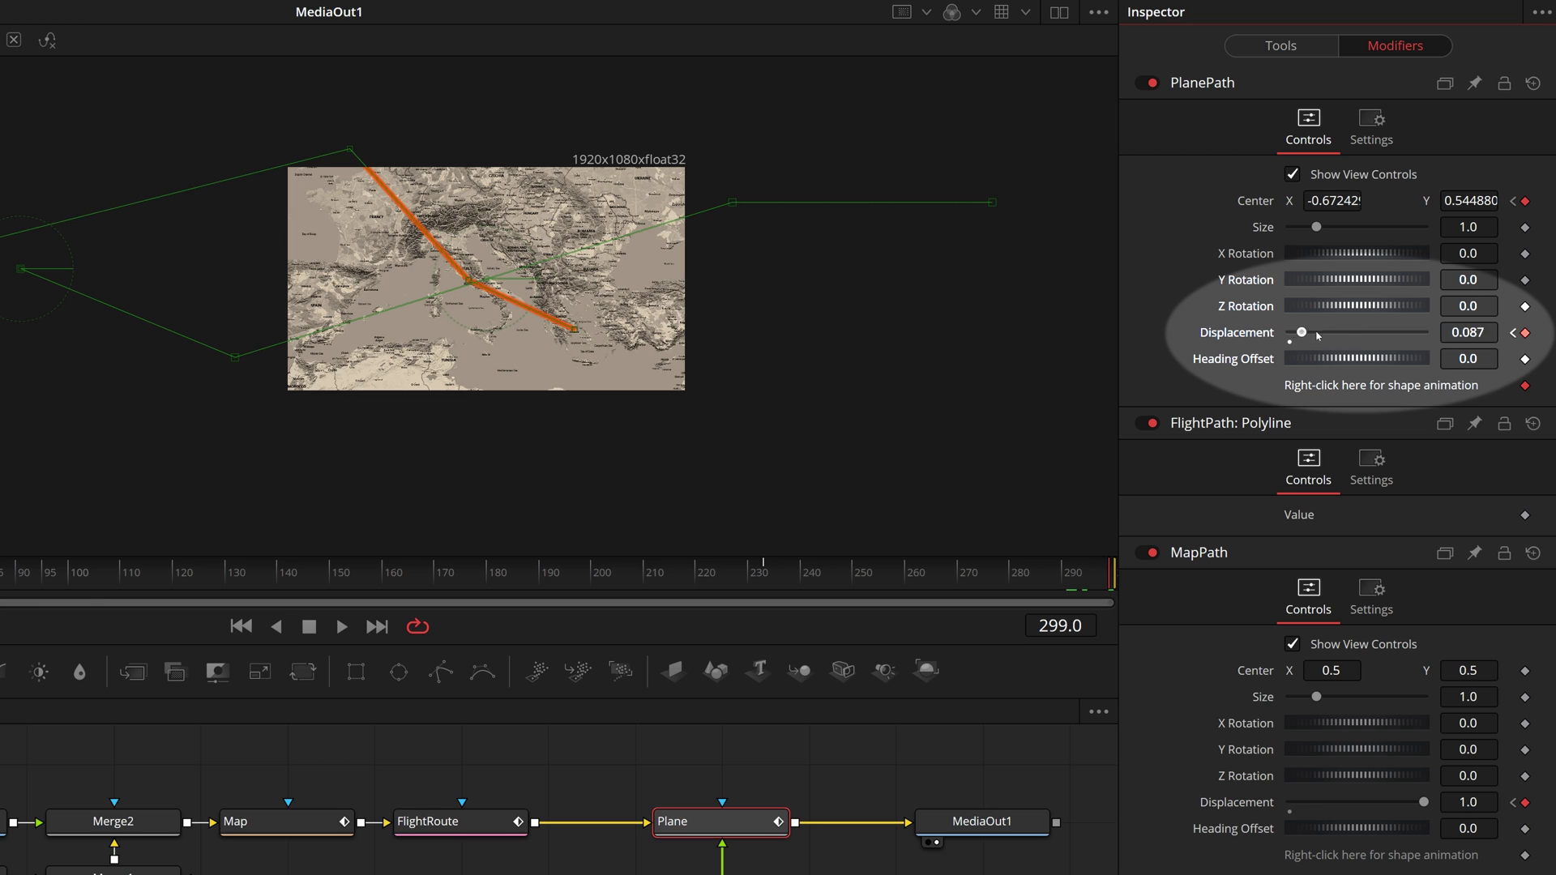
{"action": "left_click_drag", "start_coordinate": [1334, 335], "coordinate": [1452, 340]}
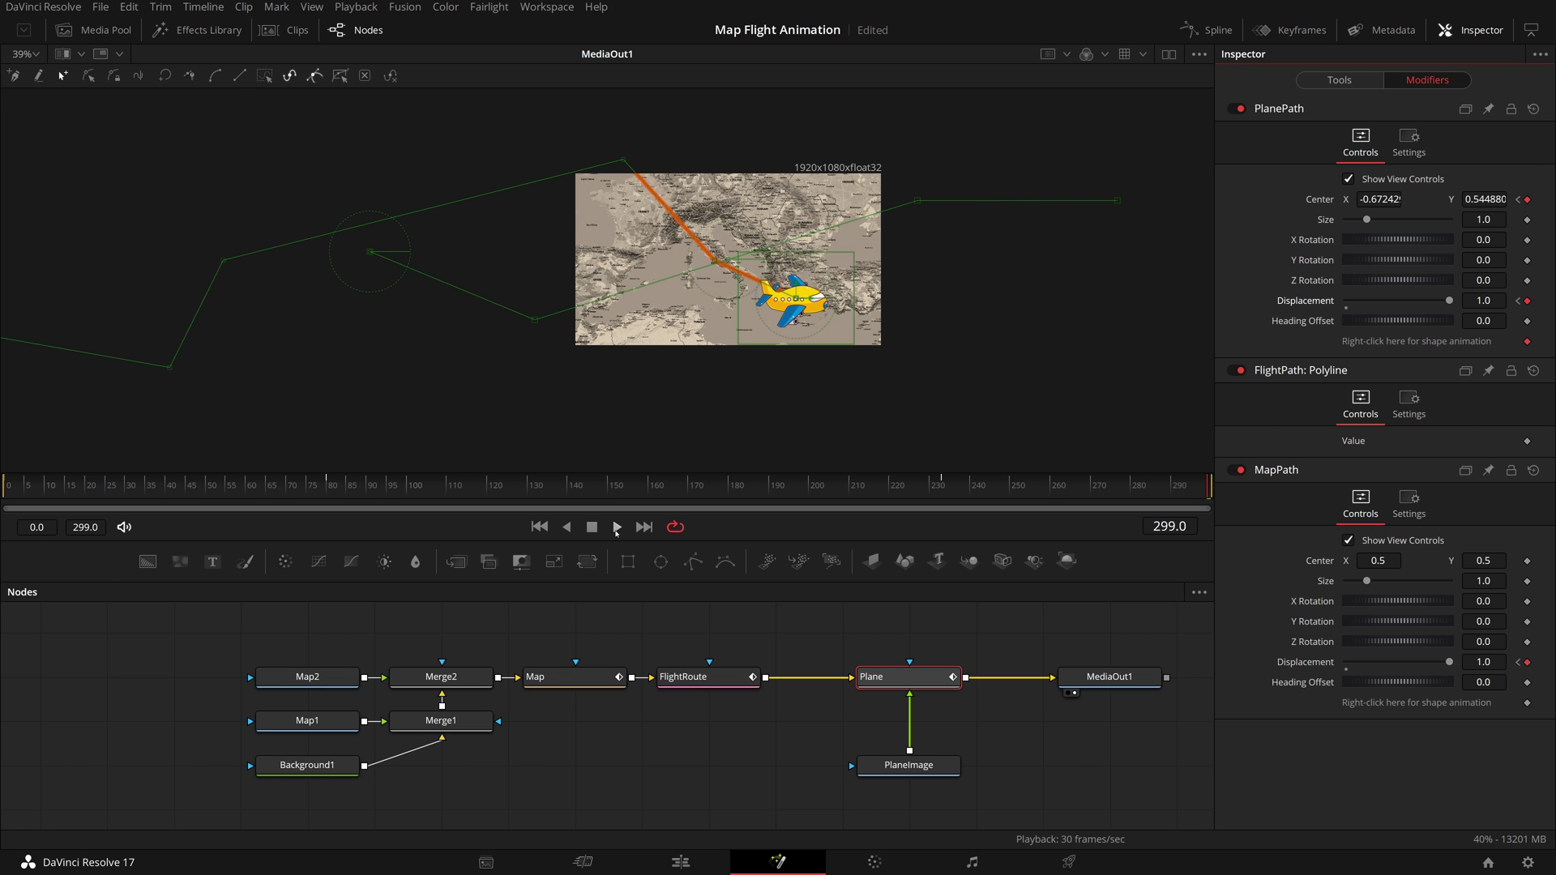
{"action": "left_click", "coordinate": [616, 527]}
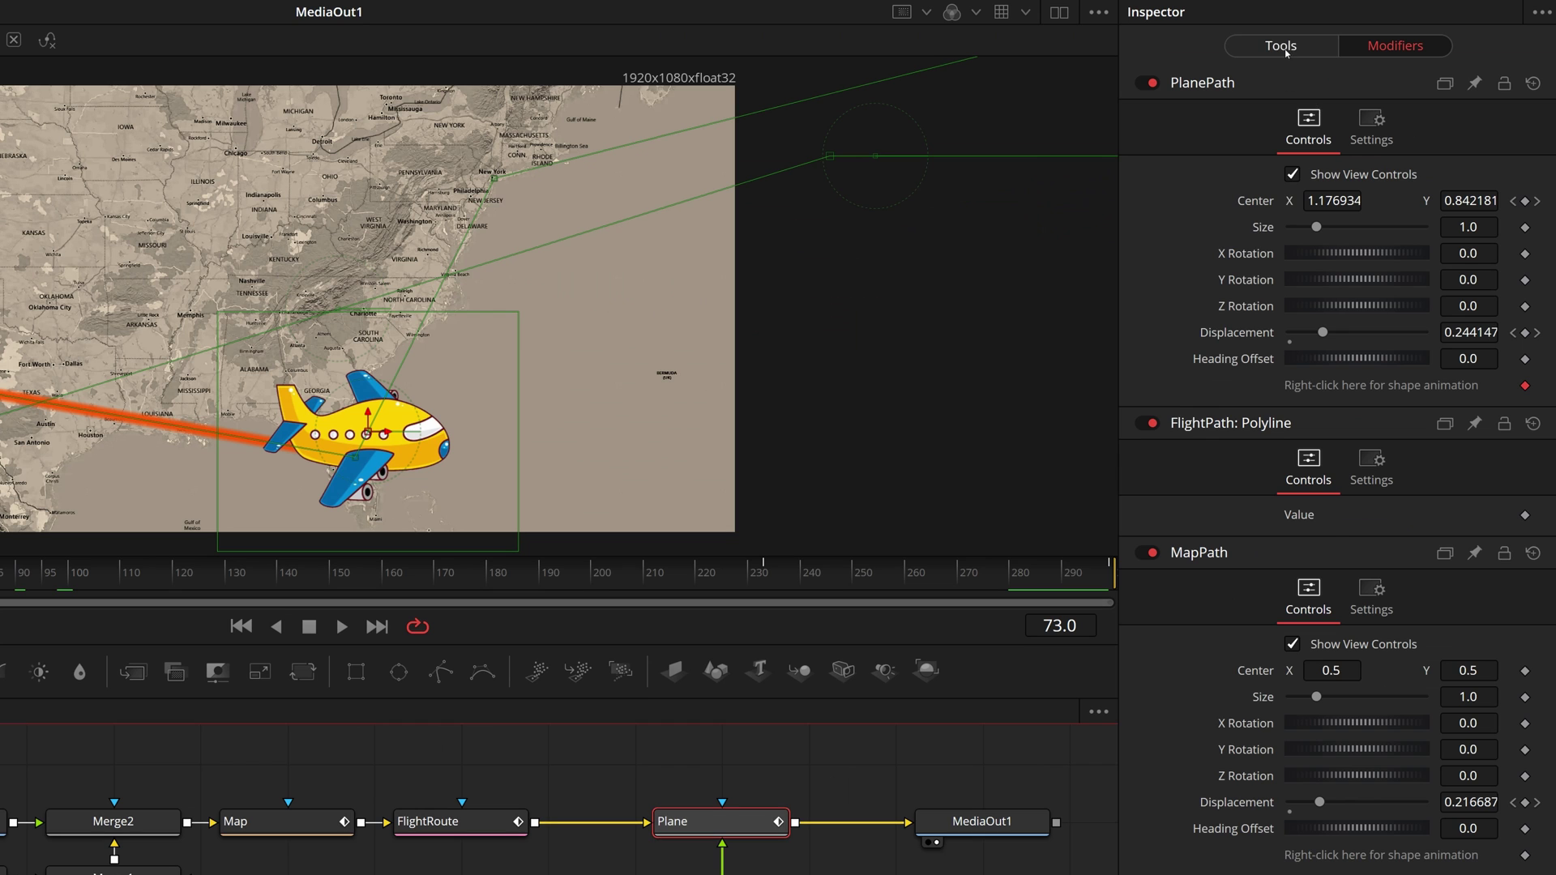
Connect the Plane node's Angle to PlanePath's Heading and play back the animation
{"action": "left_click", "coordinate": [1283, 47]}
{"action": "right_click", "coordinate": [1253, 254]}
{"action": "mouse_move", "coordinate": [1332, 366]}
{"action": "mouse_move", "coordinate": [1461, 376]}
{"action": "mouse_move", "coordinate": [1461, 415]}
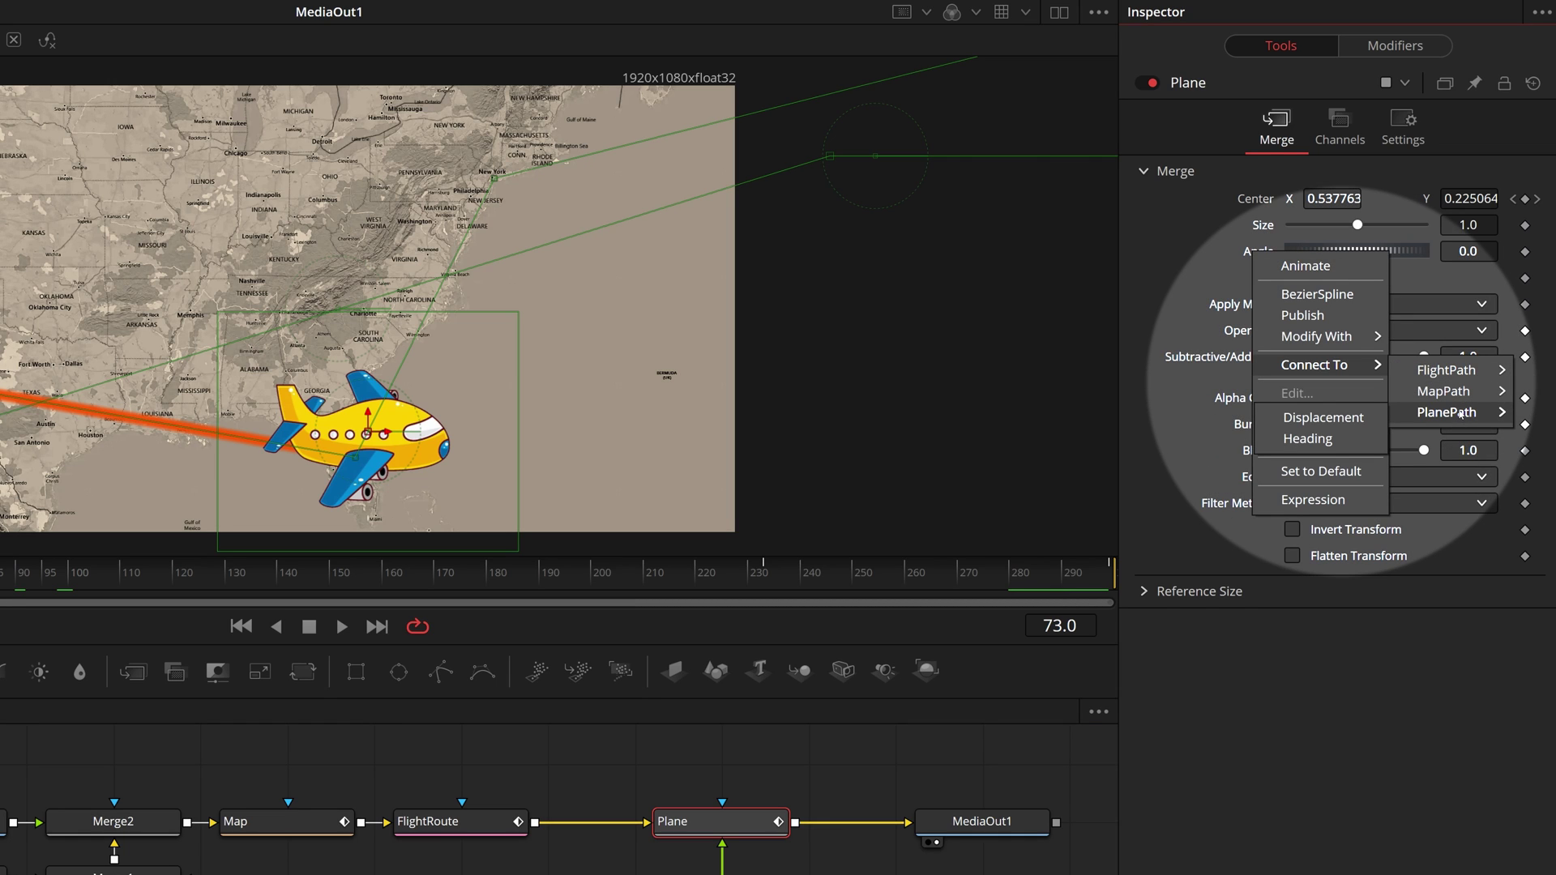
{"action": "left_click", "coordinate": [1303, 439]}
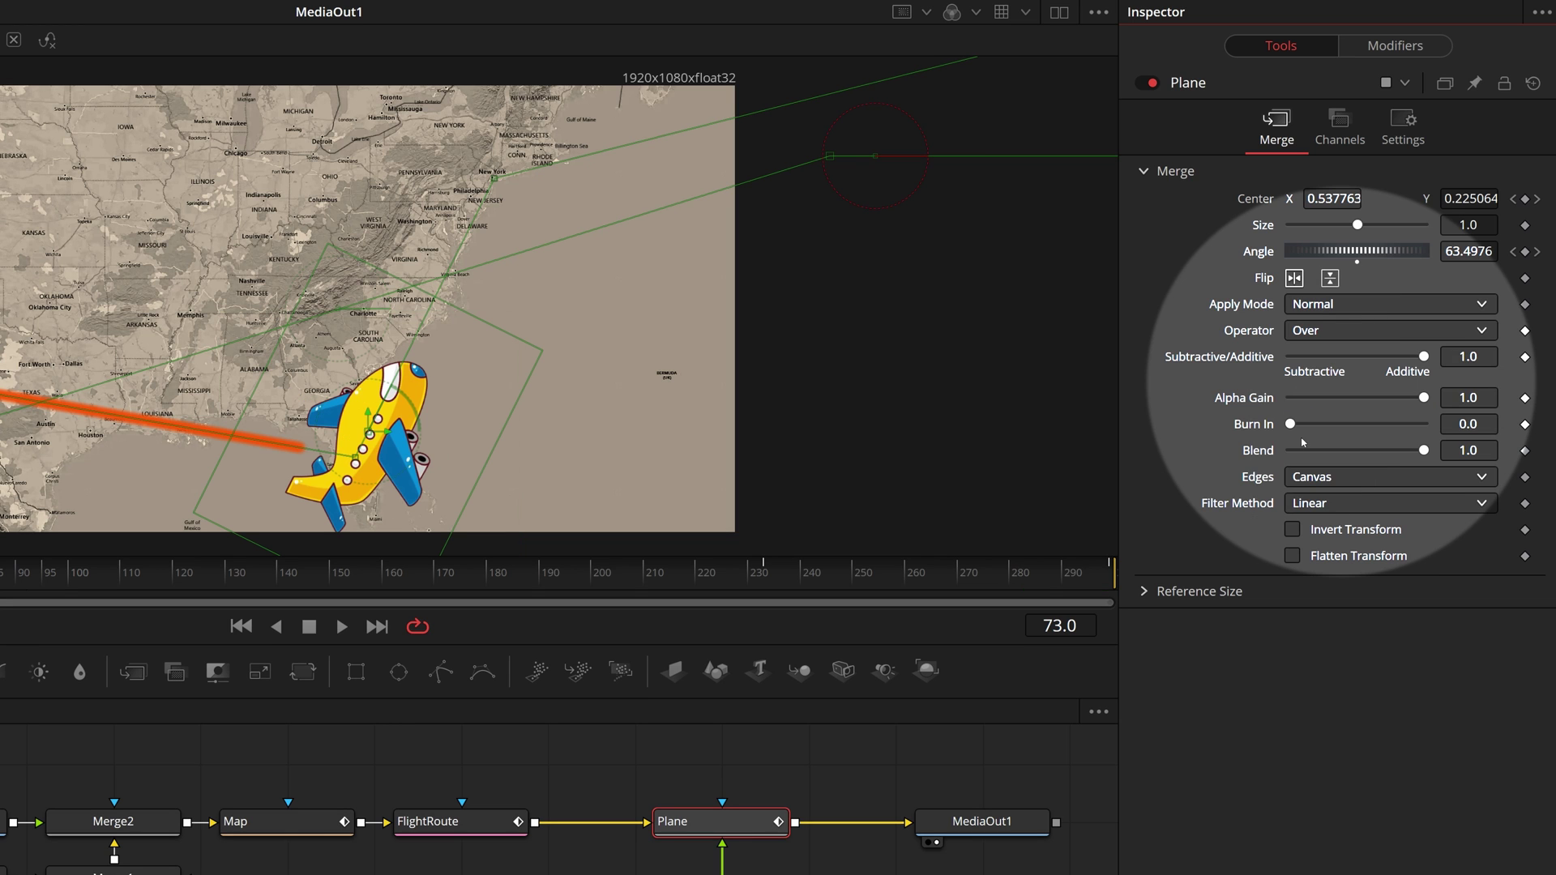
{"action": "left_click", "coordinate": [344, 630]}
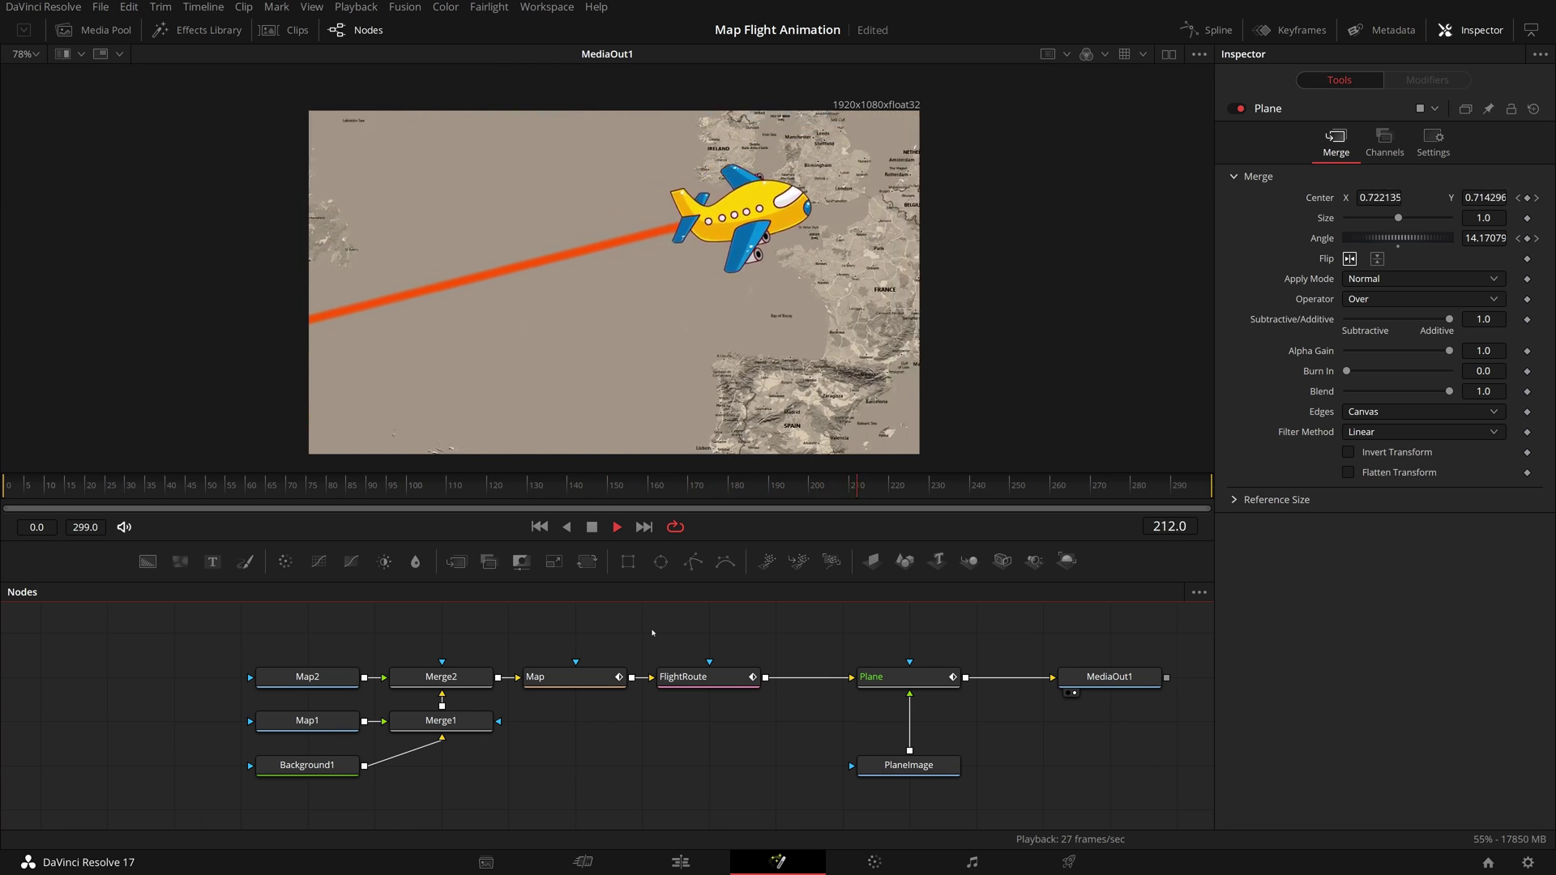
Reshape the FlightRoute path by adjusting its points and curve handles so the route bends over the United States
{"action": "left_click", "coordinate": [689, 677]}
{"action": "key", "text": "space"}
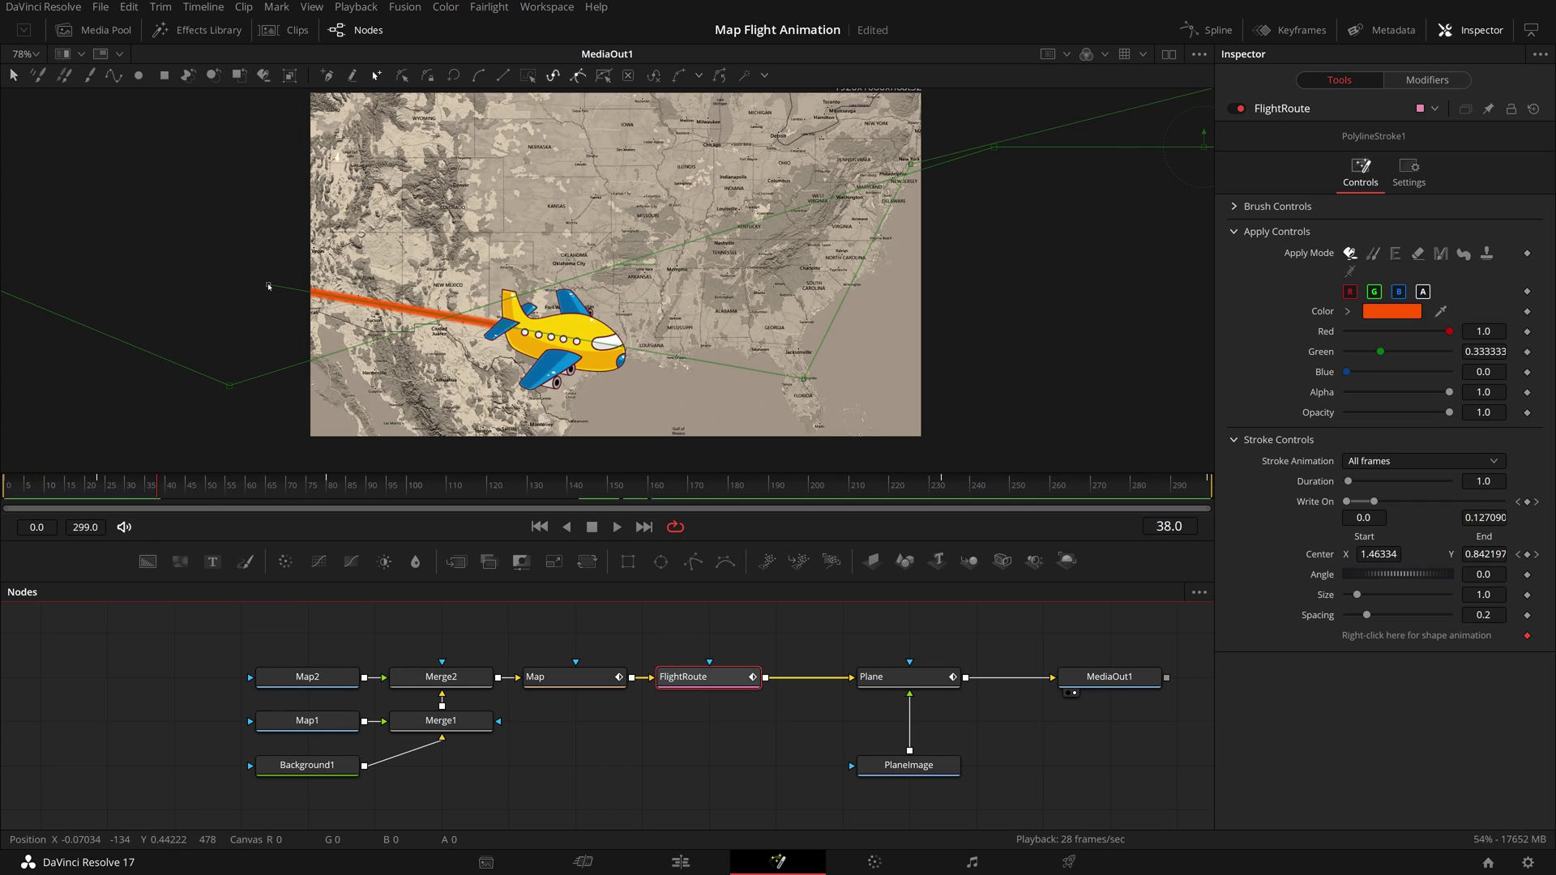
{"action": "left_click_drag", "start_coordinate": [503, 234], "coordinate": [567, 224]}
{"action": "left_click_drag", "start_coordinate": [519, 247], "coordinate": [598, 166]}
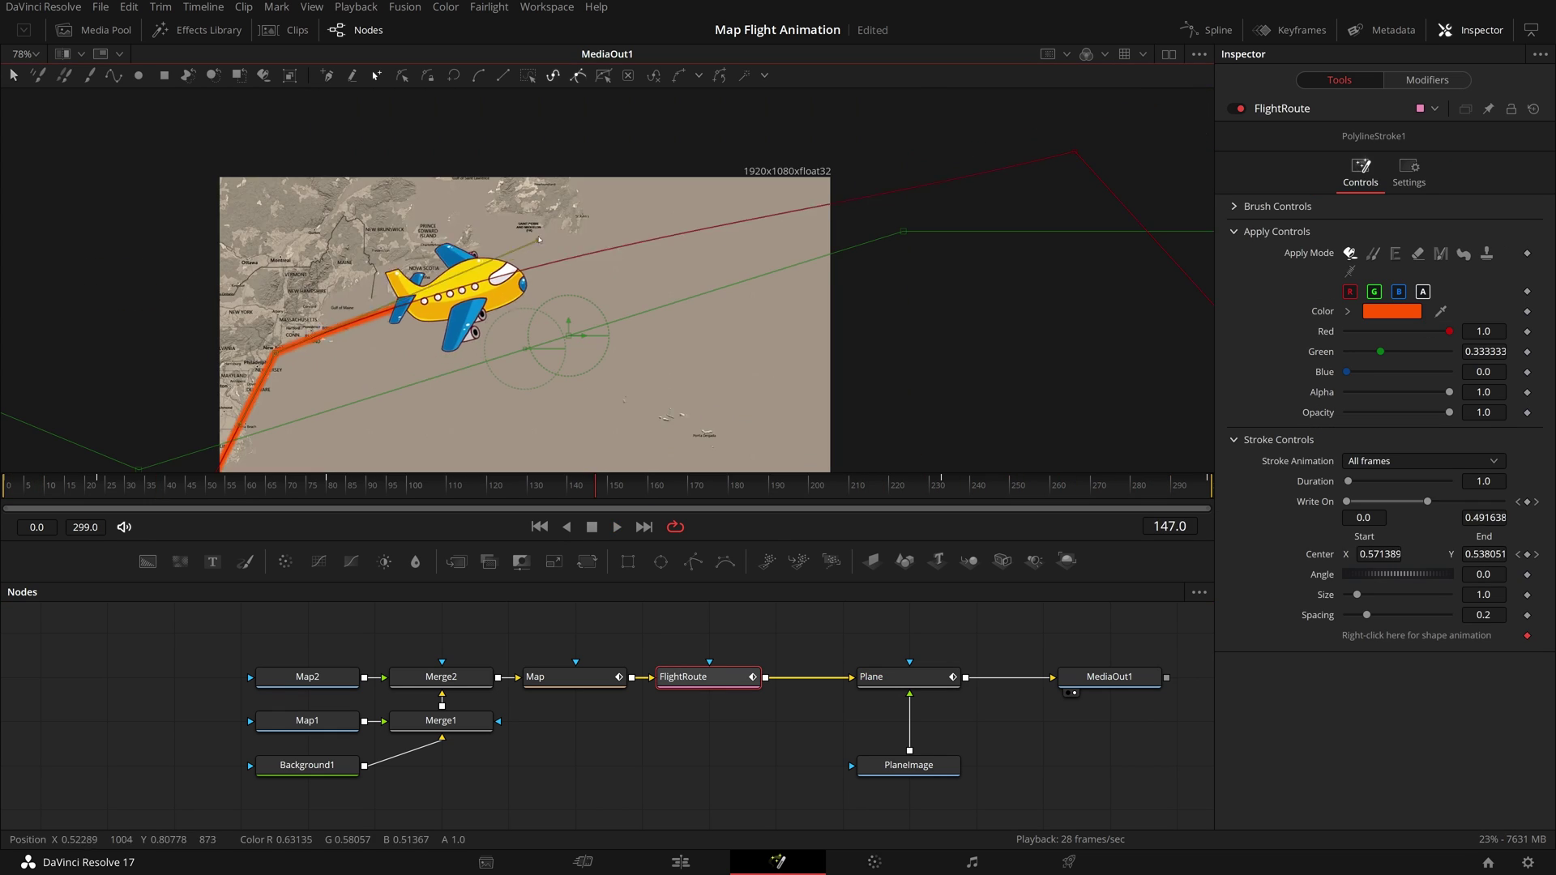
{"action": "left_click", "coordinate": [1074, 151]}
{"action": "left_click_drag", "start_coordinate": [846, 204], "coordinate": [694, 146]}
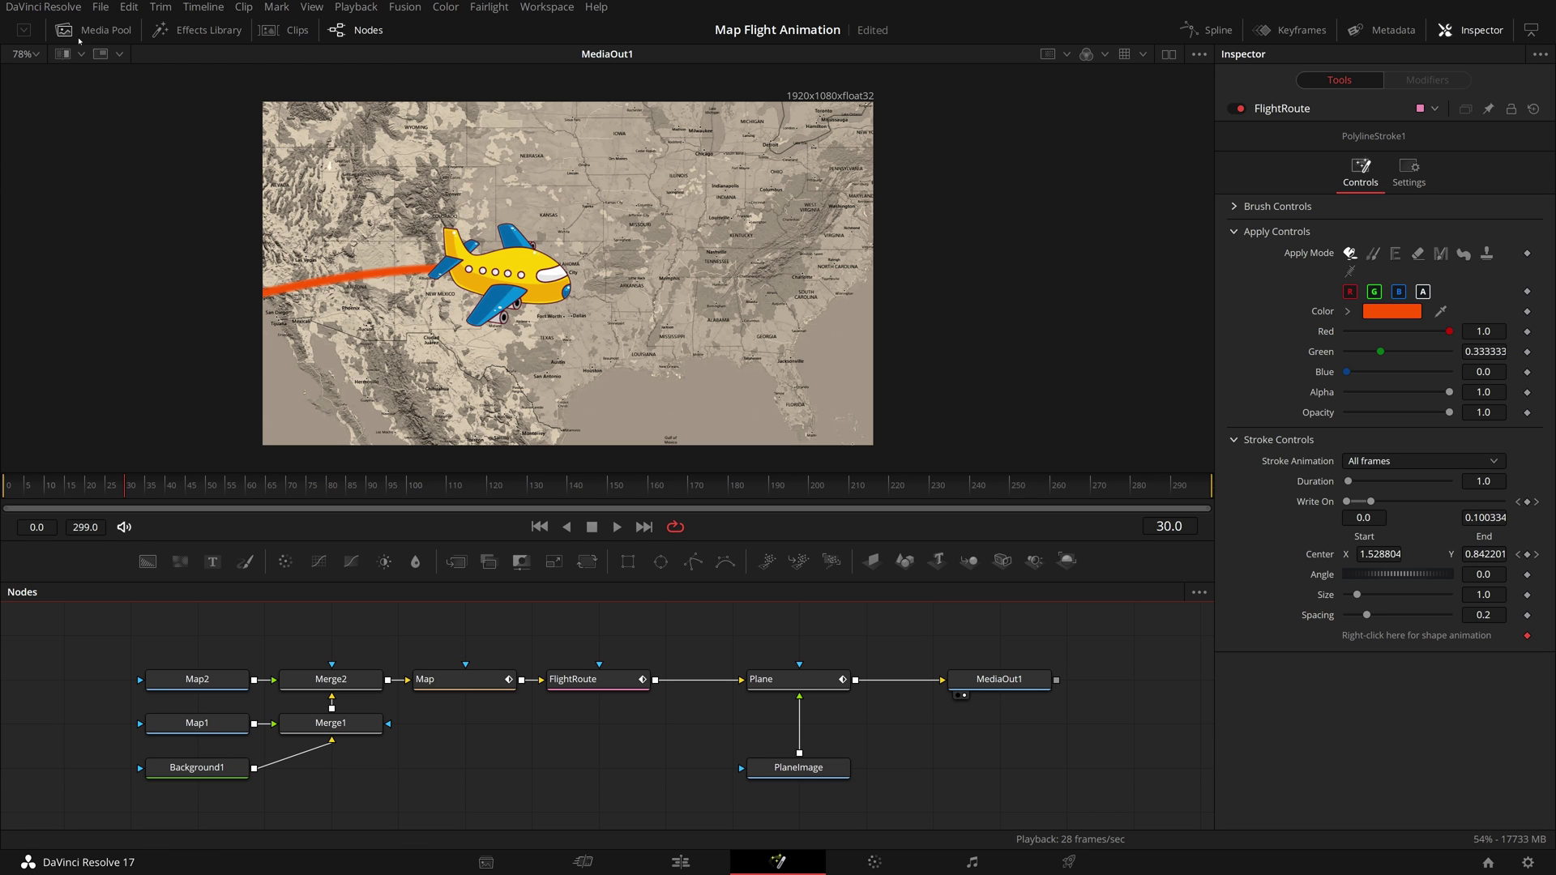
Add the Flight Scene clip from the project media to the node graph and rename its node FlightScene
{"action": "left_click", "coordinate": [97, 33]}
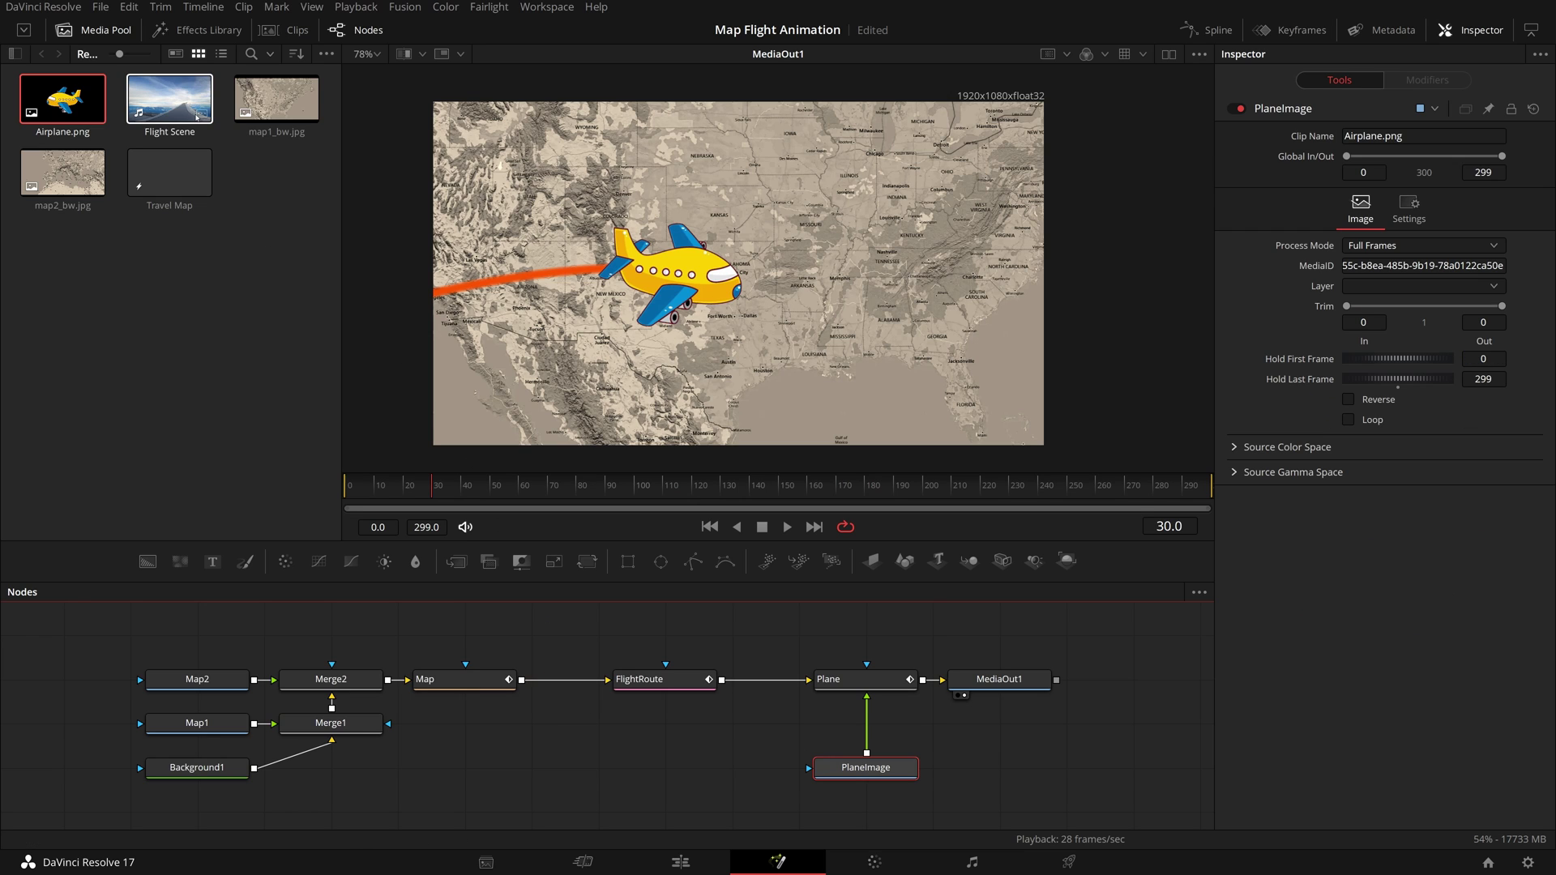
{"action": "left_click_drag", "start_coordinate": [196, 117], "coordinate": [492, 731]}
{"action": "key", "text": "F2"}
{"action": "type", "text": "Fli"}
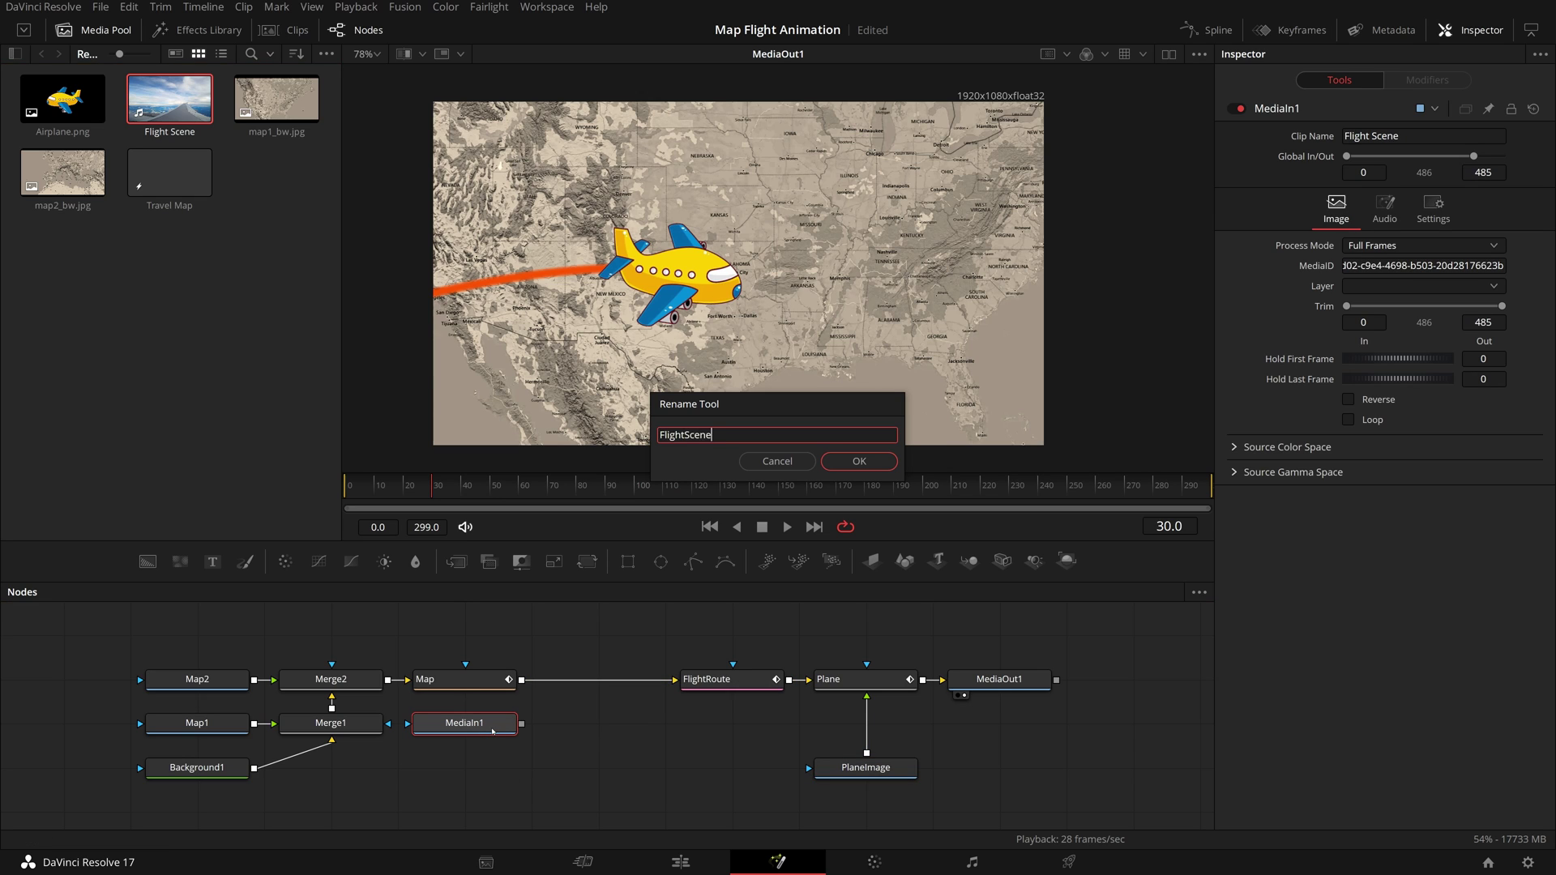
{"action": "type", "text": "ghtScene"}
{"action": "key", "text": "Return"}
Merge FlightScene over the map between Map and FlightRoute, and set the new merge's Blend to 0.5
{"action": "left_click_drag", "start_coordinate": [521, 723], "coordinate": [599, 680]}
{"action": "left_click_drag", "start_coordinate": [474, 723], "coordinate": [608, 724]}
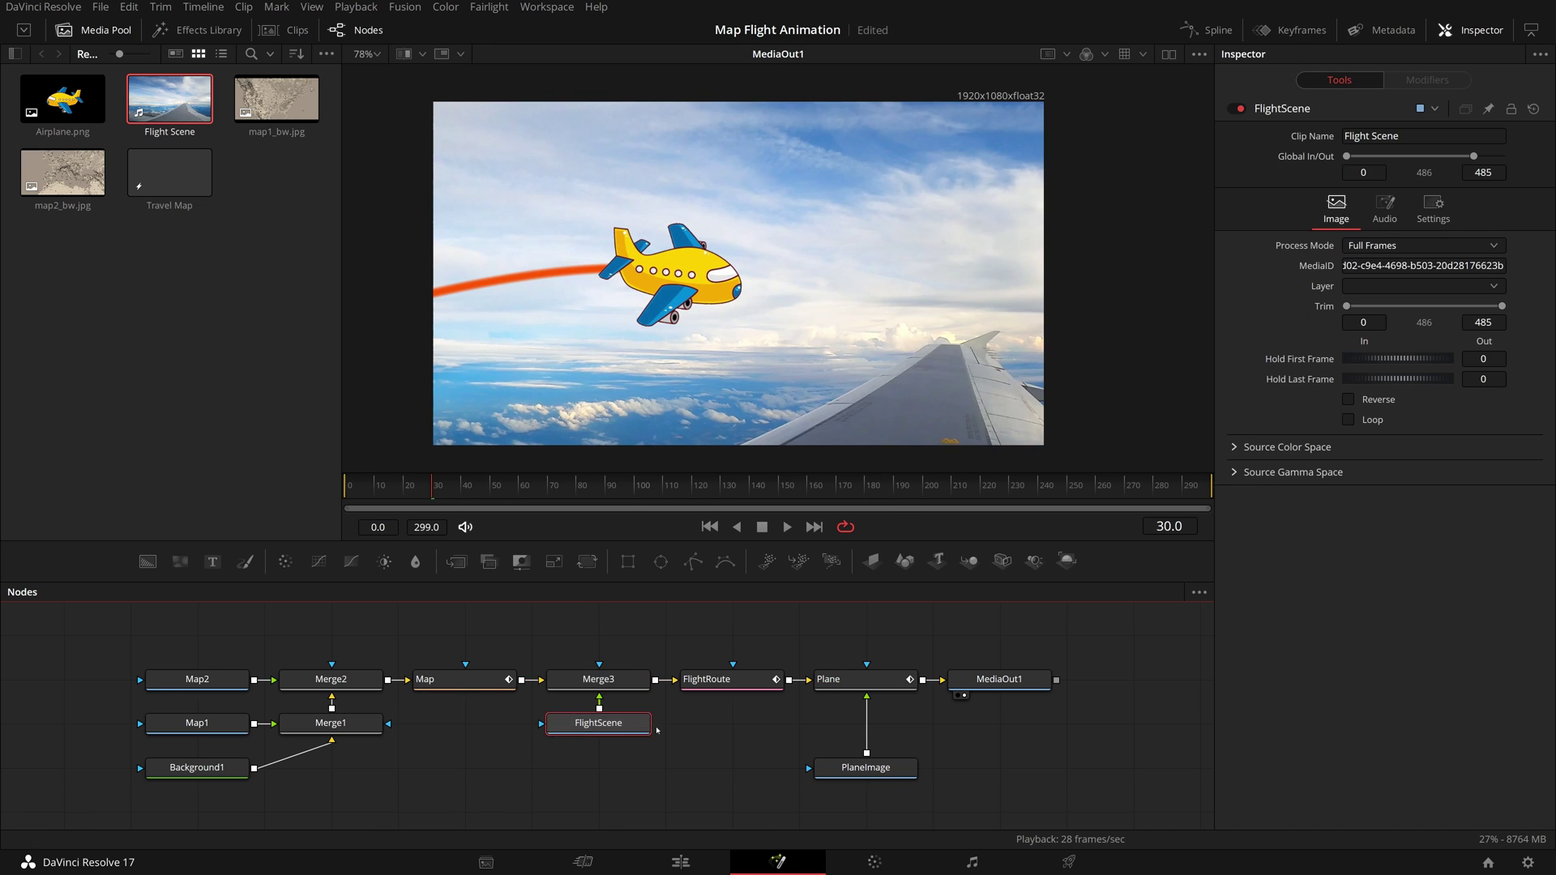
{"action": "left_click", "coordinate": [598, 681]}
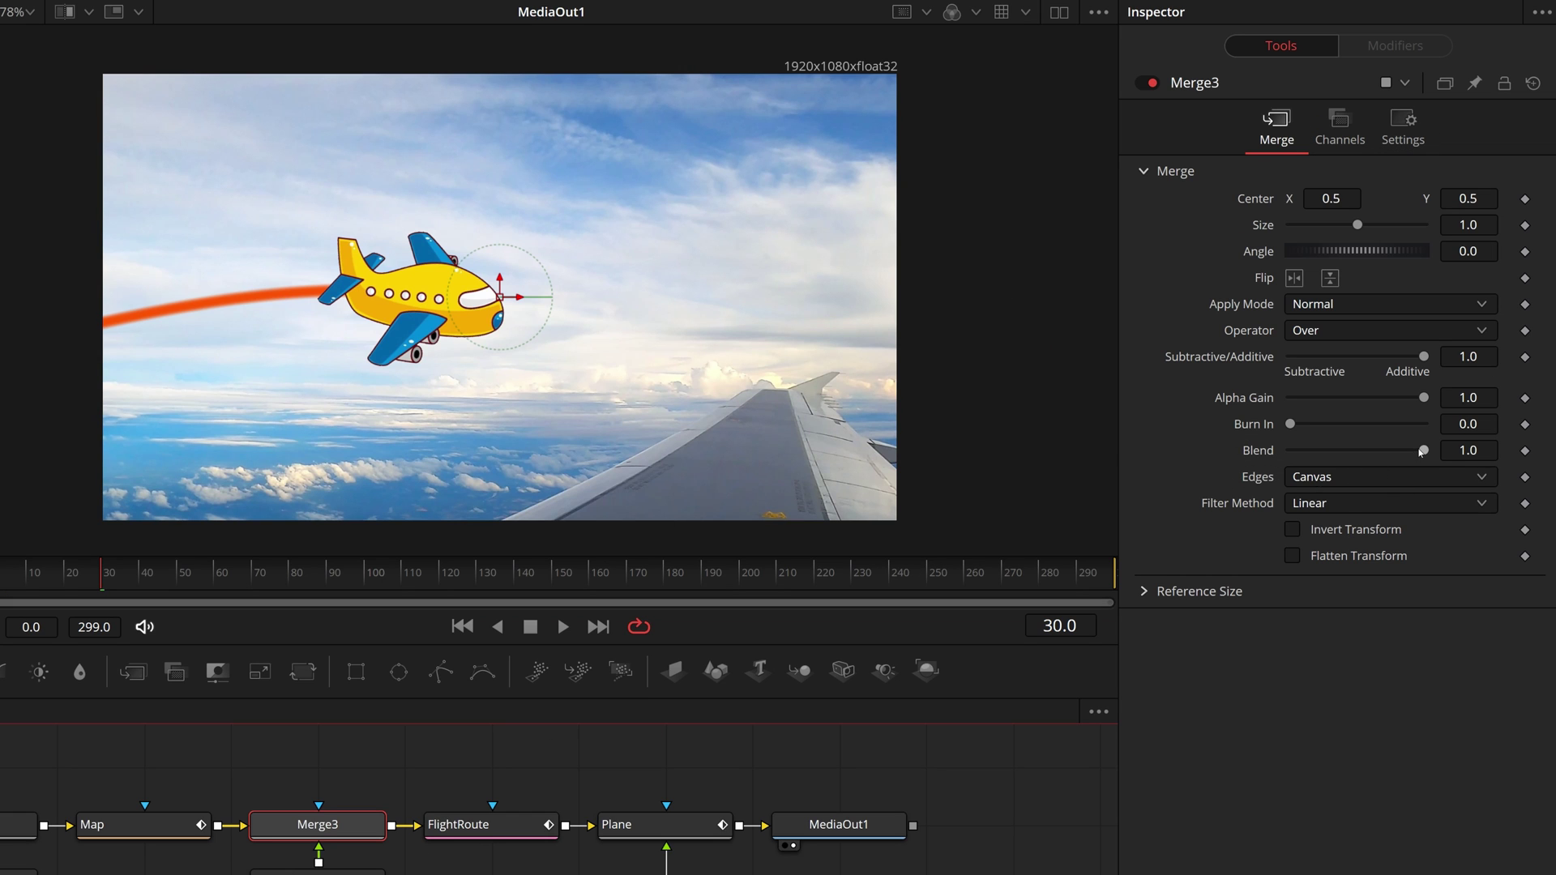
{"action": "left_click_drag", "start_coordinate": [1423, 451], "coordinate": [1356, 459]}
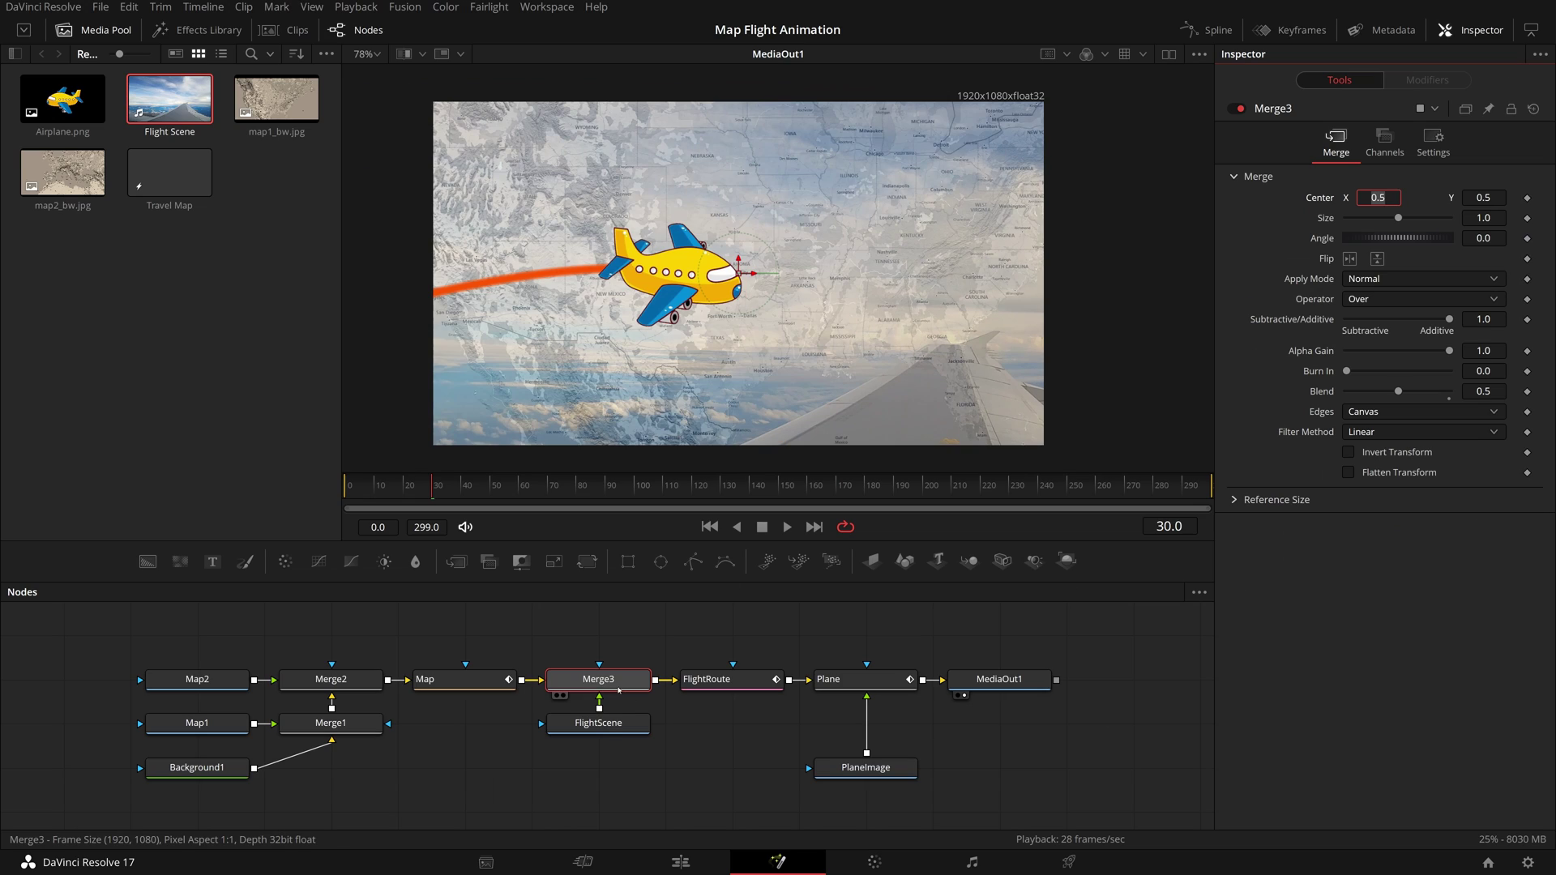
Insert a Resize node between FlightScene and Merge3, select Merge3 and play back the animation
{"action": "left_click", "coordinate": [609, 723]}
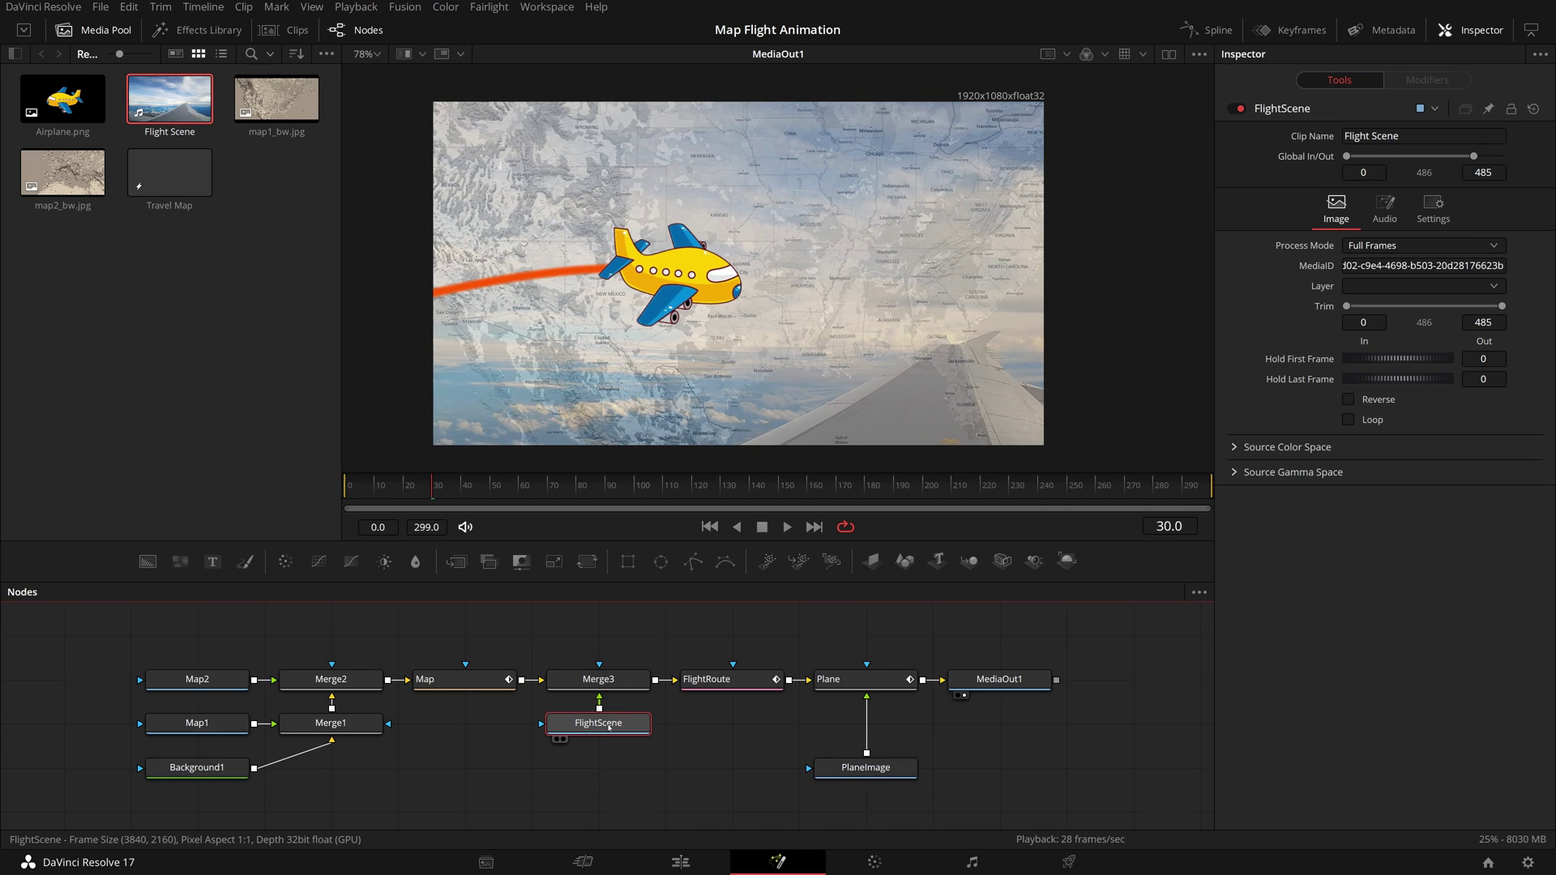
{"action": "left_click_drag", "start_coordinate": [608, 724], "coordinate": [608, 769]}
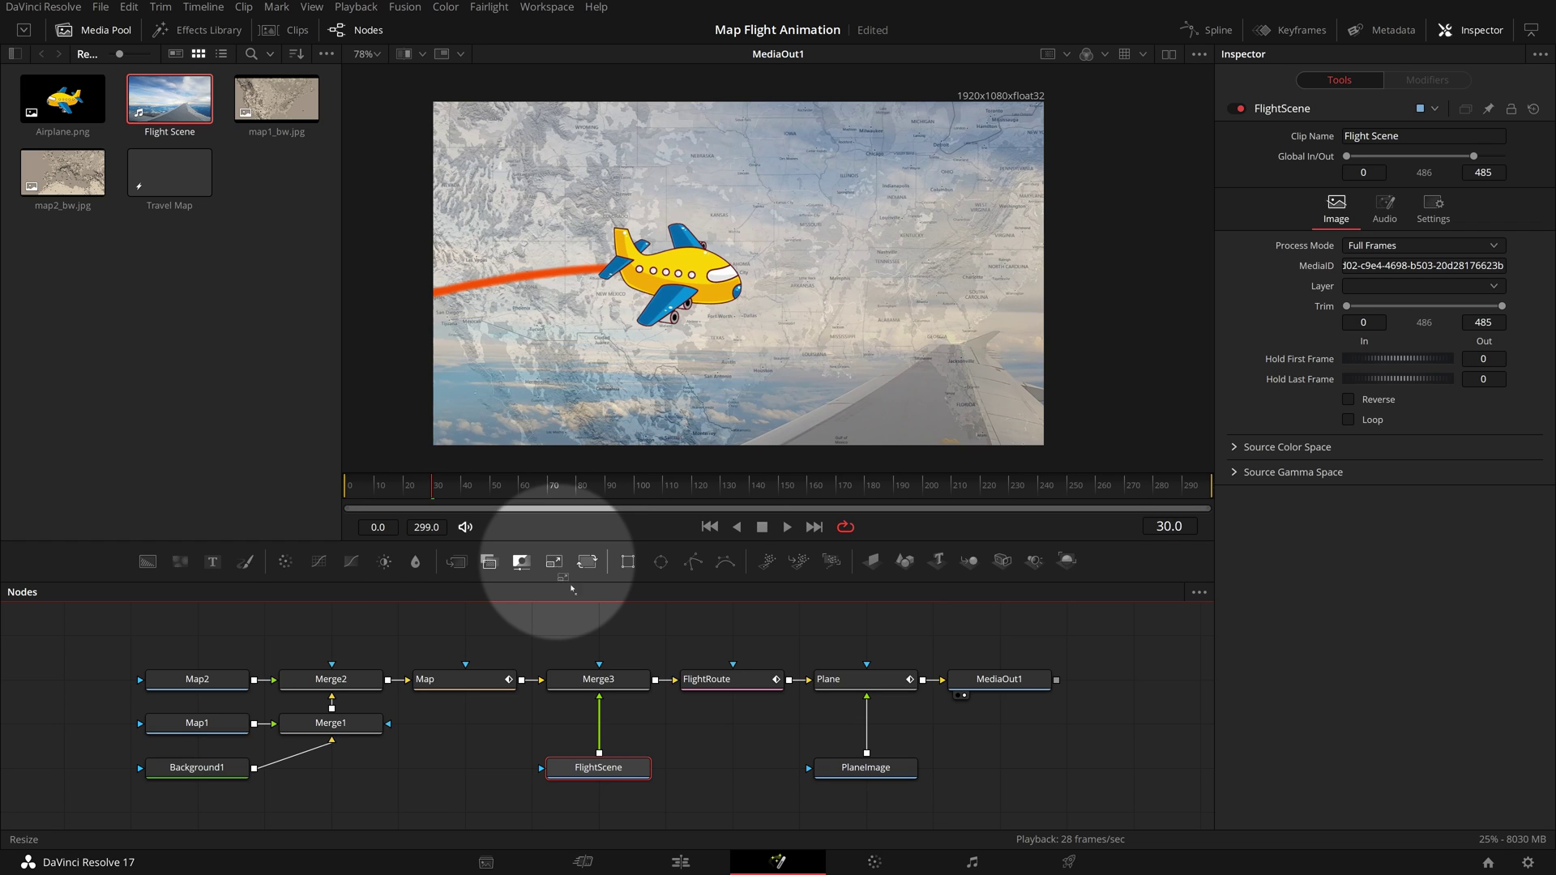
{"action": "left_click_drag", "start_coordinate": [570, 596], "coordinate": [600, 734]}
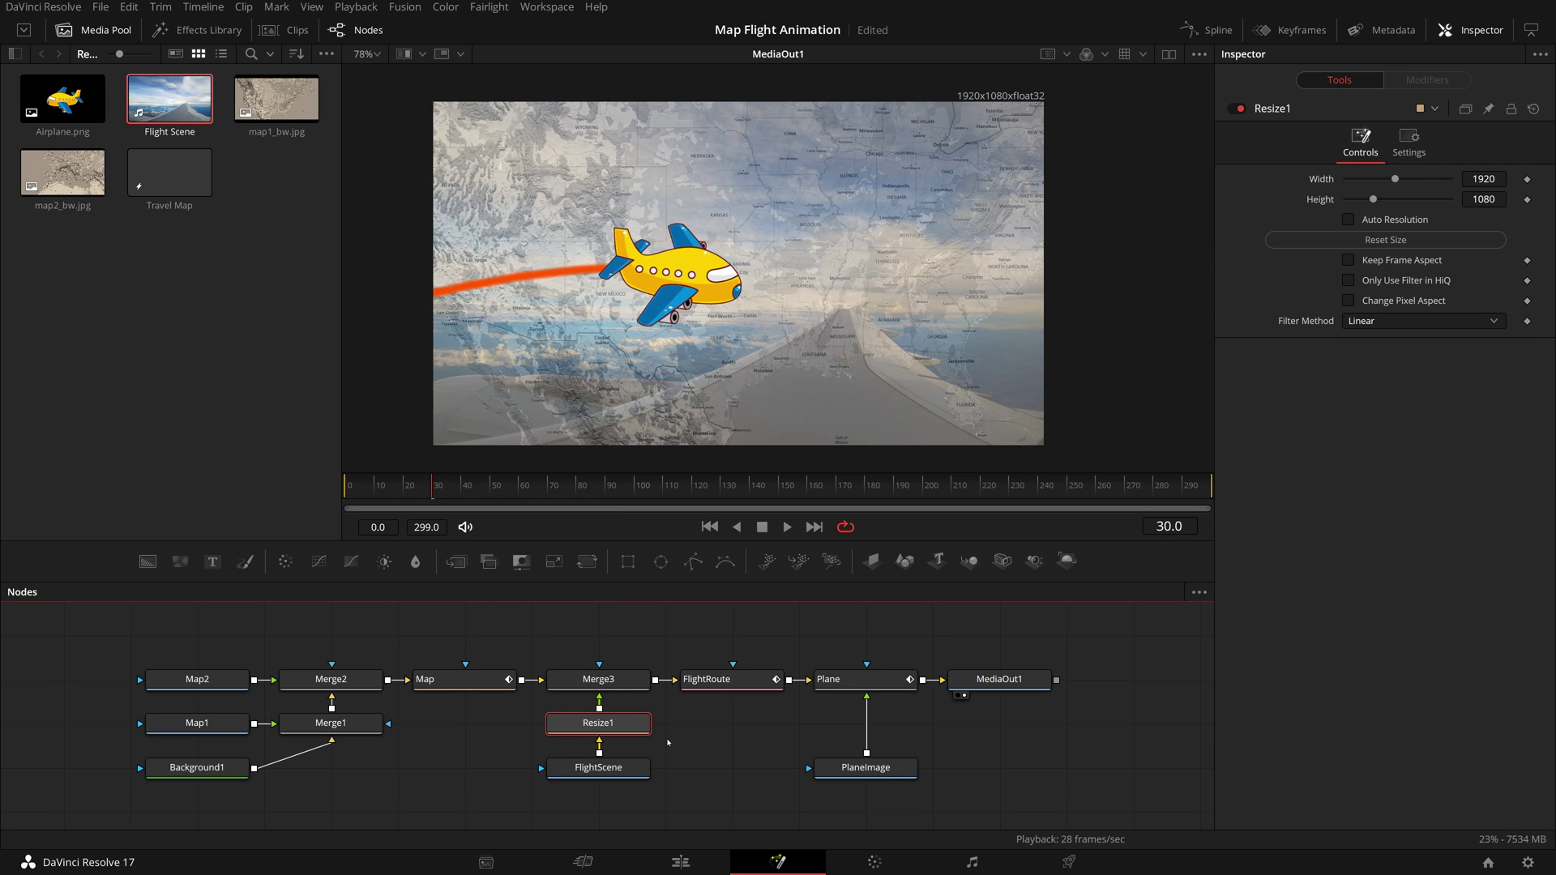
{"action": "left_click", "coordinate": [615, 681]}
{"action": "left_click", "coordinate": [787, 528]}
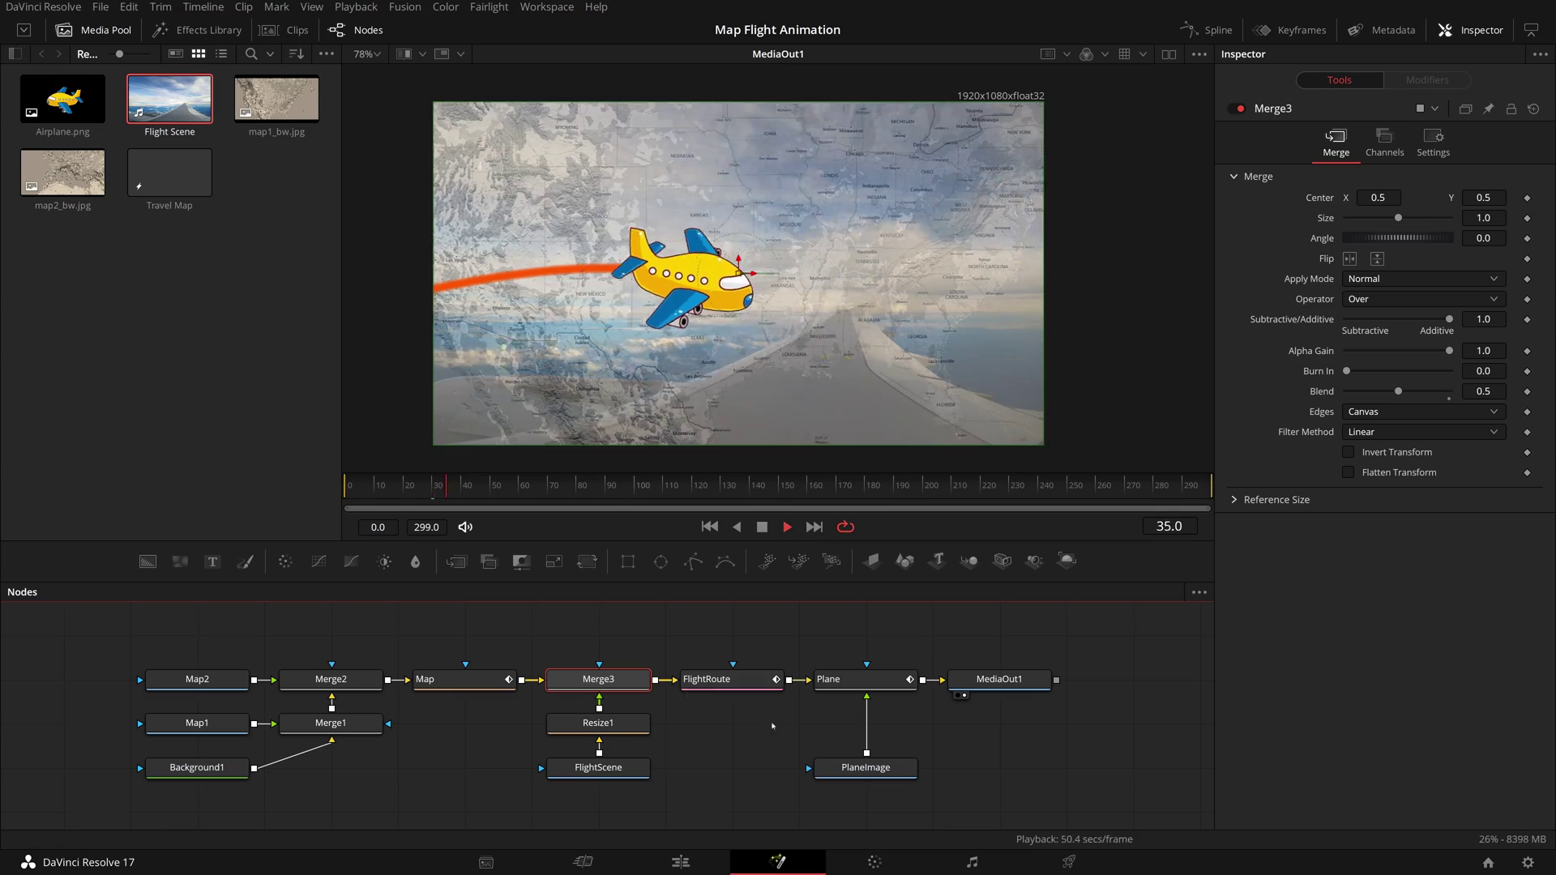